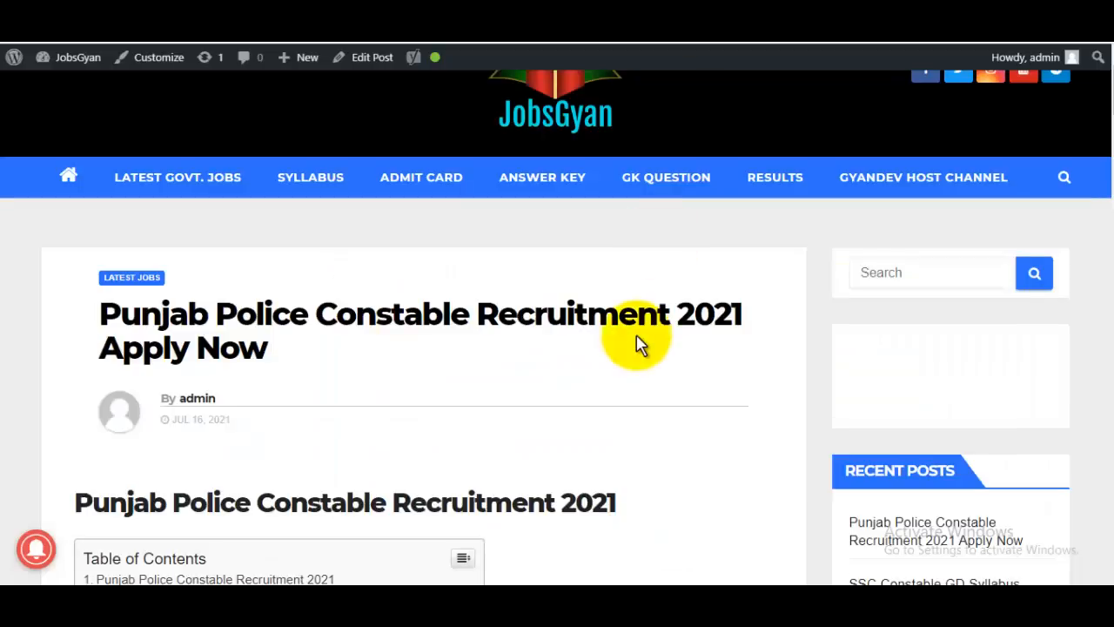
# Step: Scroll the listing and highlight the vacancy count 4362
pyautogui.scroll(-10, 636, 343)
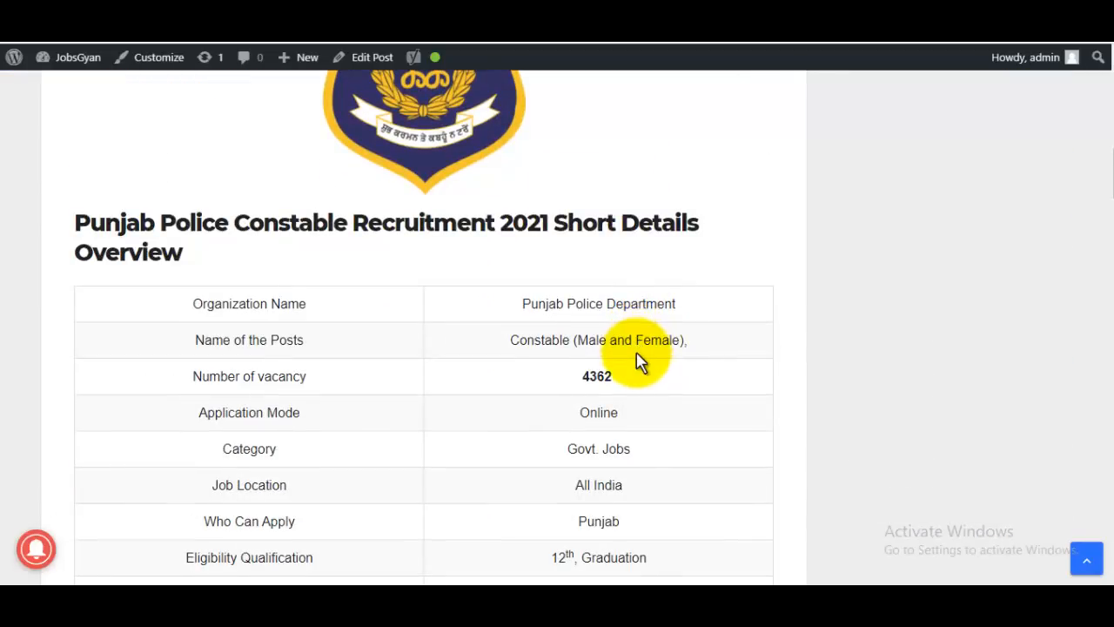
pyautogui.moveTo(585, 388); pyautogui.dragTo(650, 388)
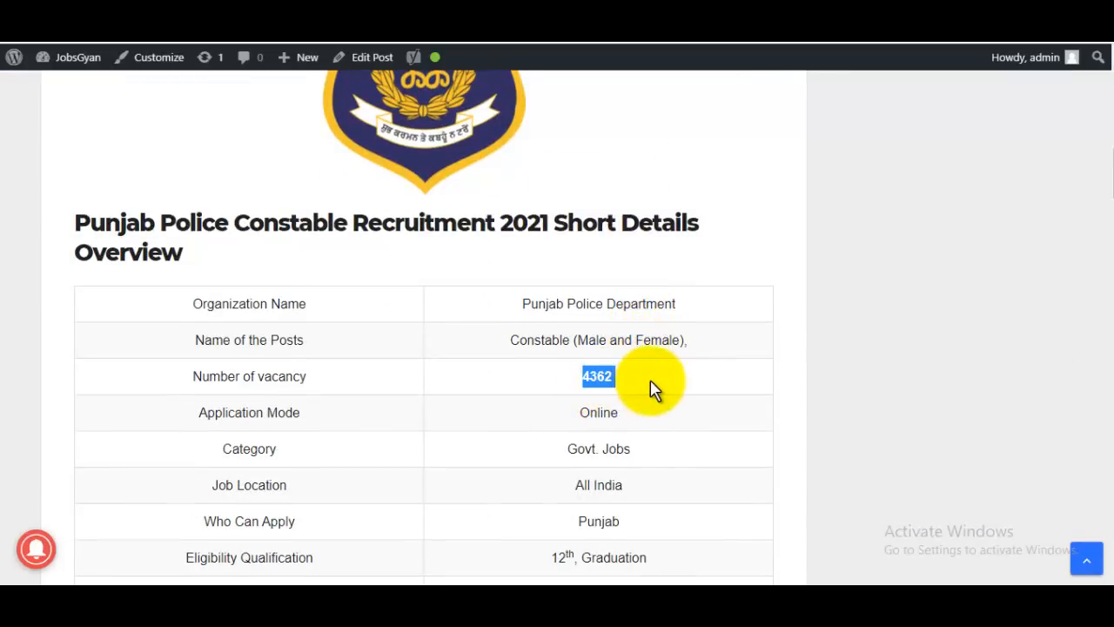
pyautogui.scroll(10, 654, 389)
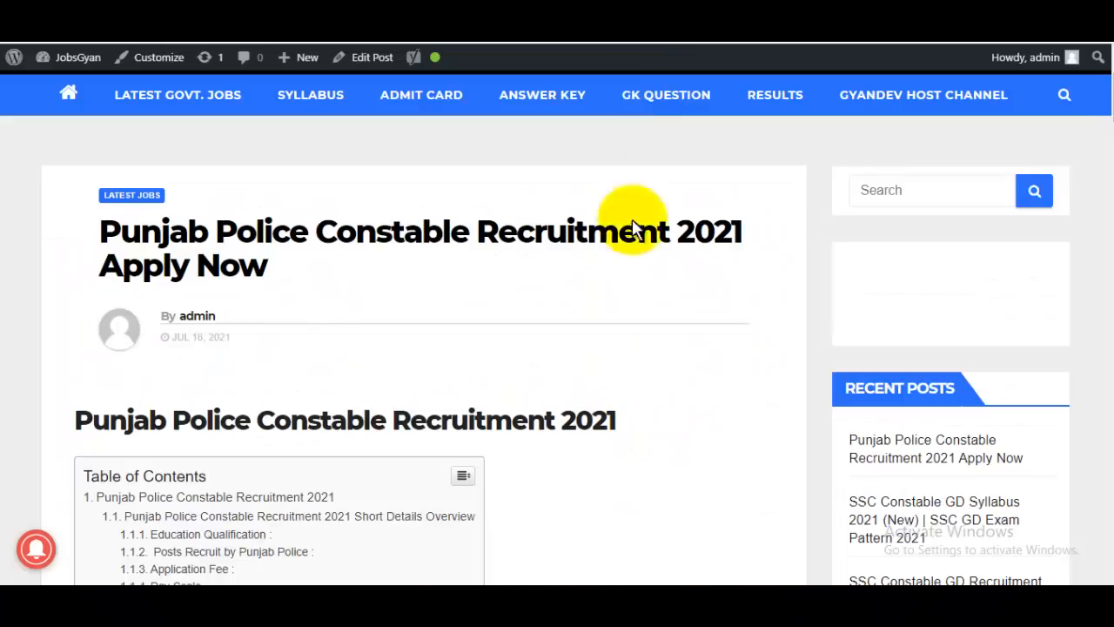
pyautogui.scroll(1, 611, 357)
pyautogui.scroll(1, 612, 357)
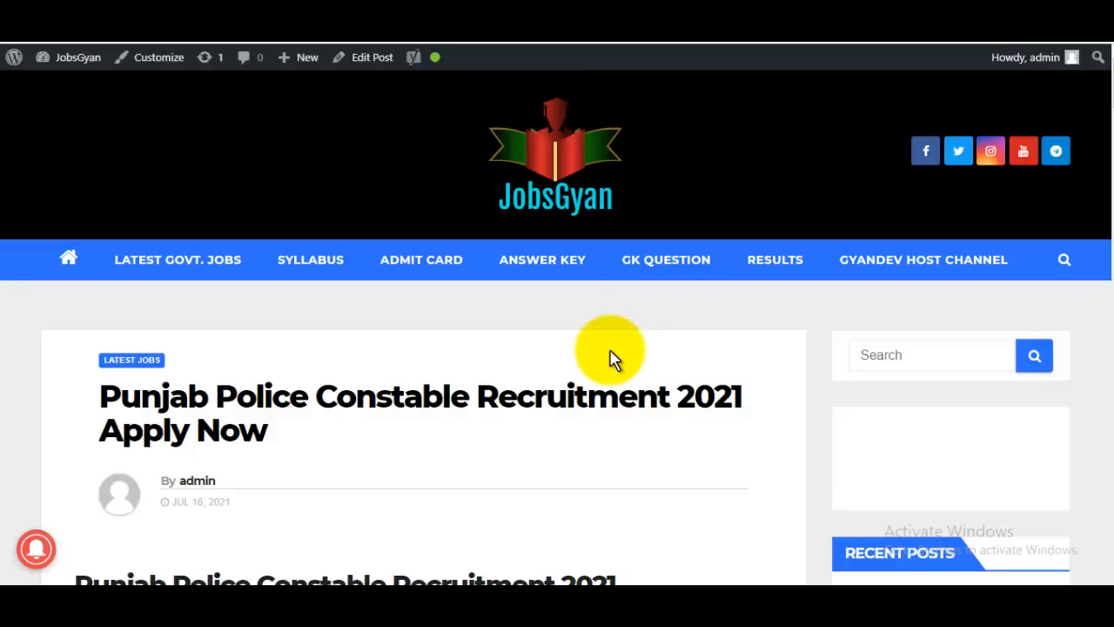
# Step: Return to the jobsgyan Google results and open the JobsGyan homepage
pyautogui.hotkey('alt', 'Tab')
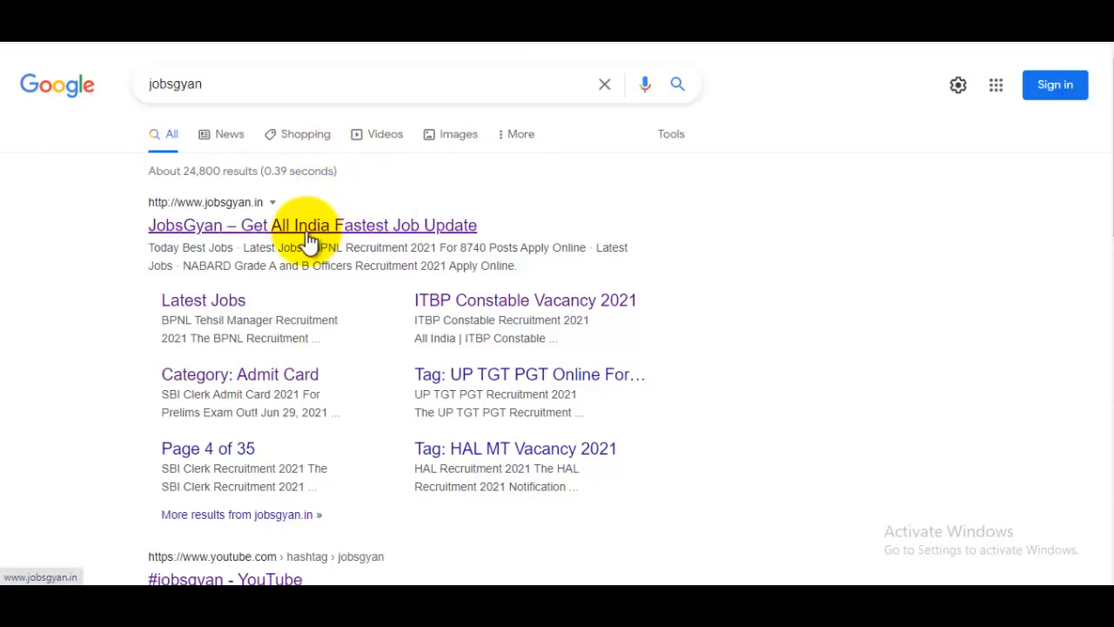
pyautogui.click(427, 224)
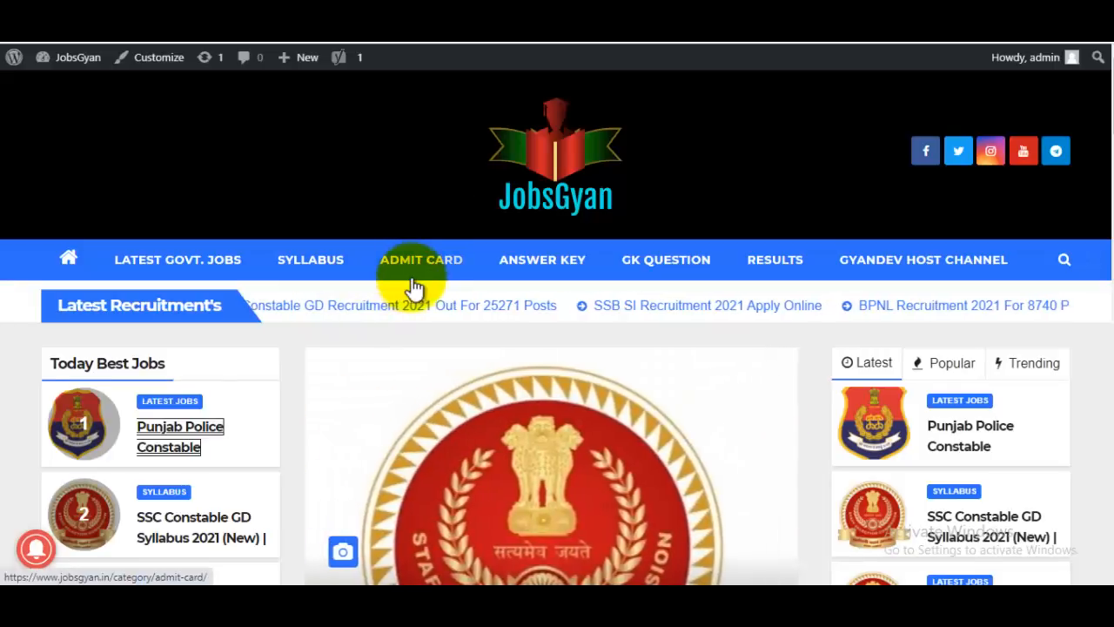
pyautogui.scroll(-1, 383, 349)
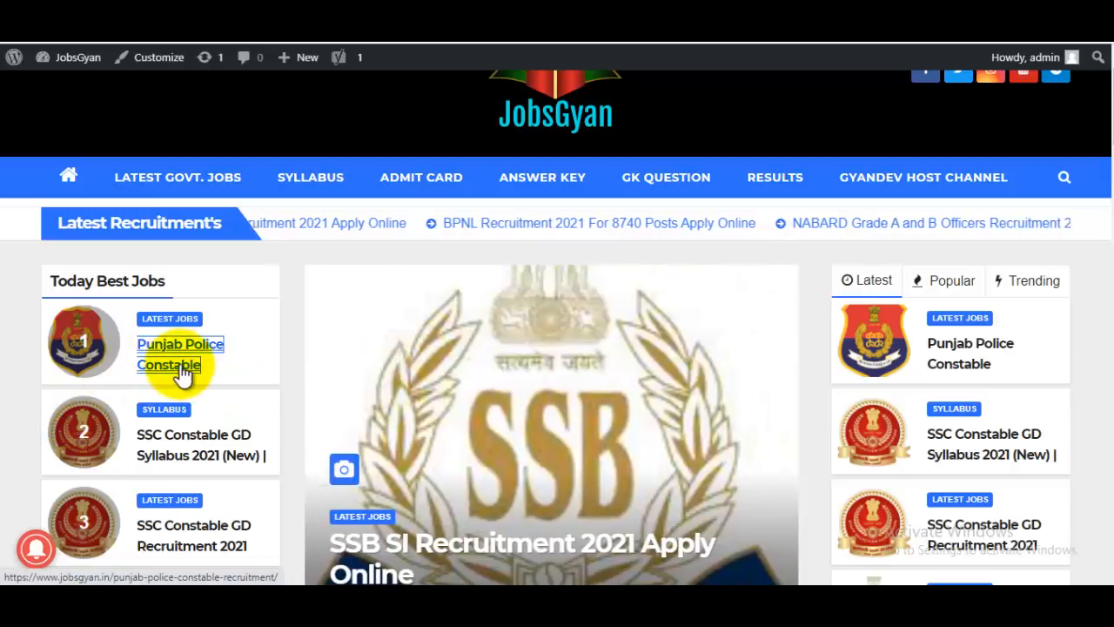
# Step: Open the featured Punjab Police Constable Recruitment 2021 post and scroll through it
pyautogui.click(1067, 177)
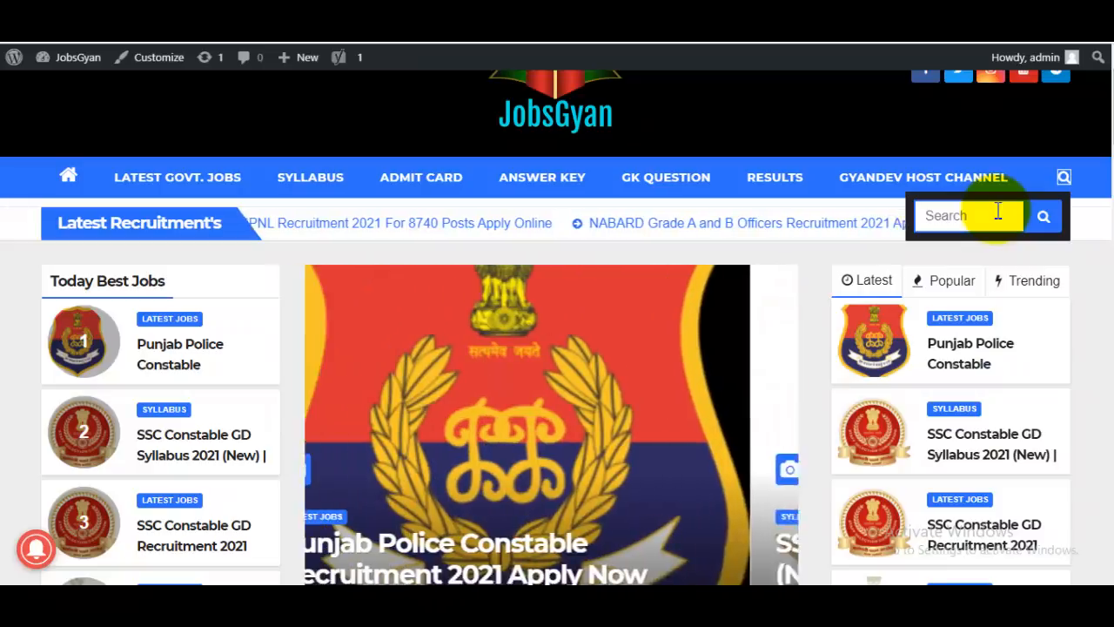
pyautogui.click(568, 303)
pyautogui.scroll(-10, 566, 331)
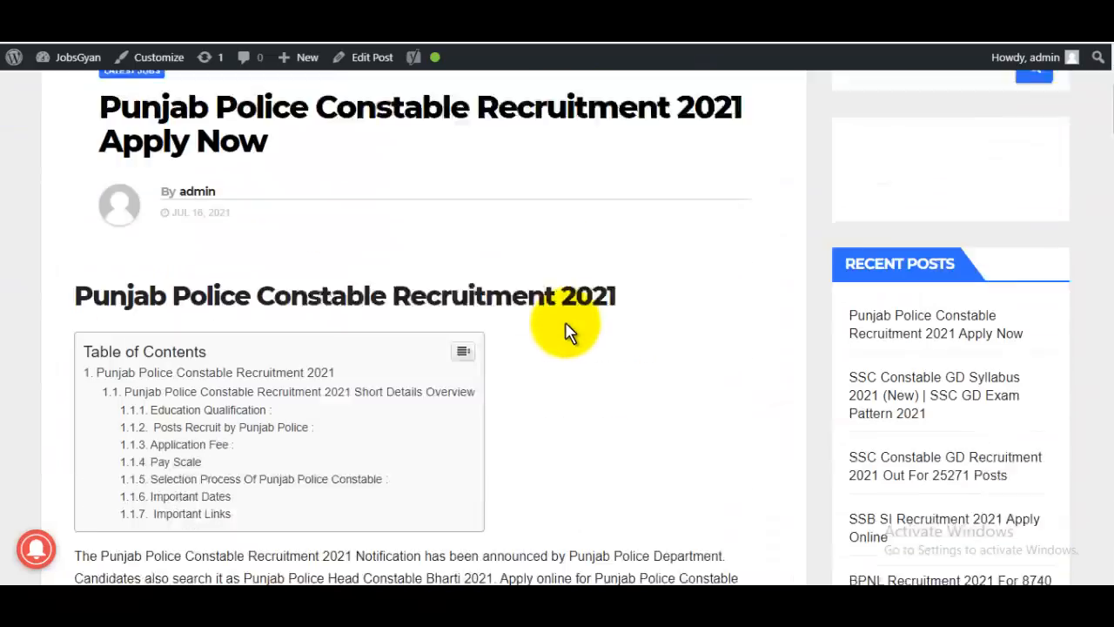
pyautogui.scroll(-2, 567, 330)
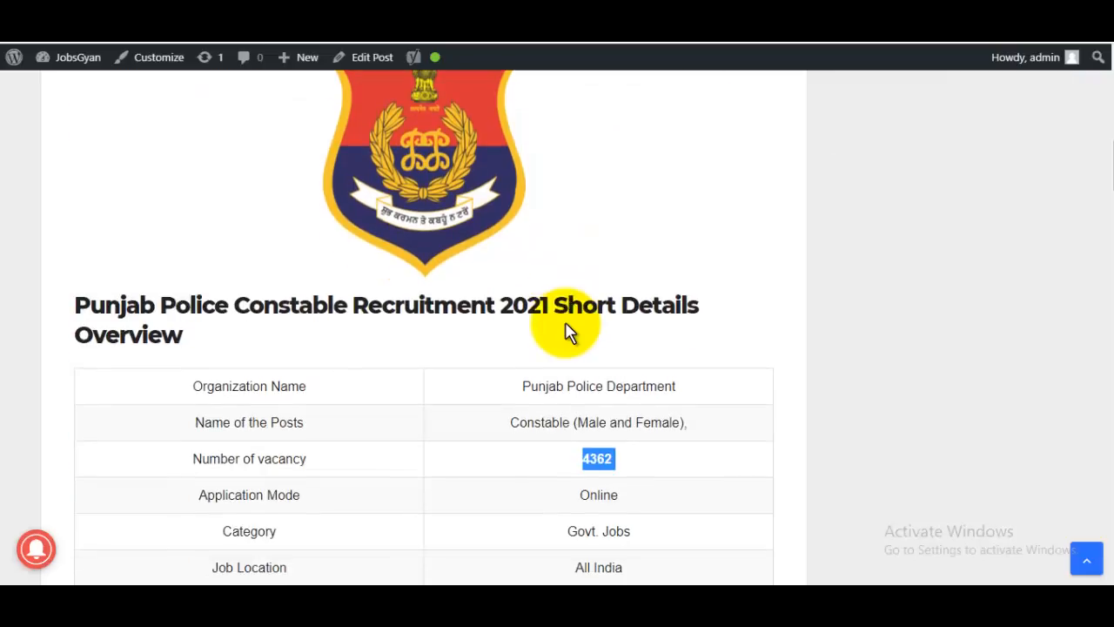
pyautogui.scroll(-2, 568, 427)
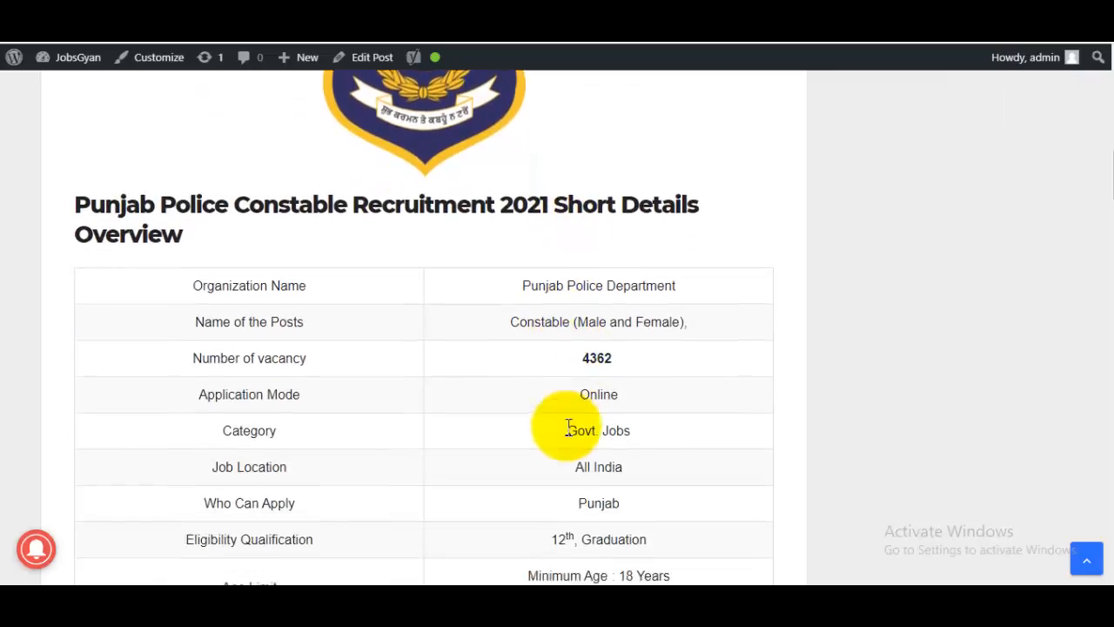
pyautogui.scroll(-1, 609, 331)
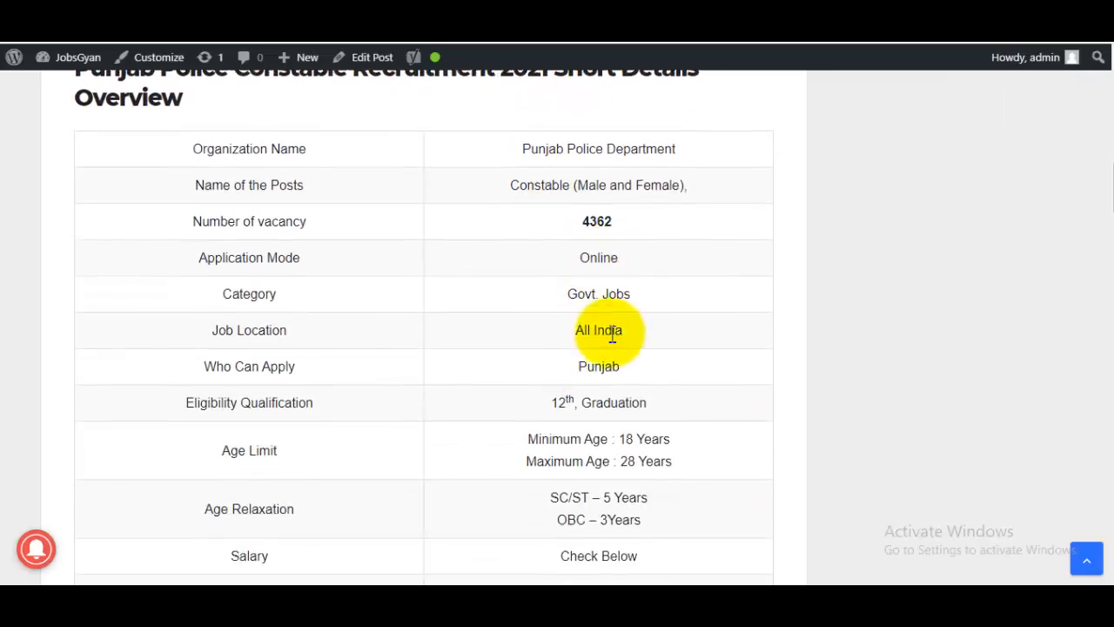
pyautogui.scroll(-3, 591, 392)
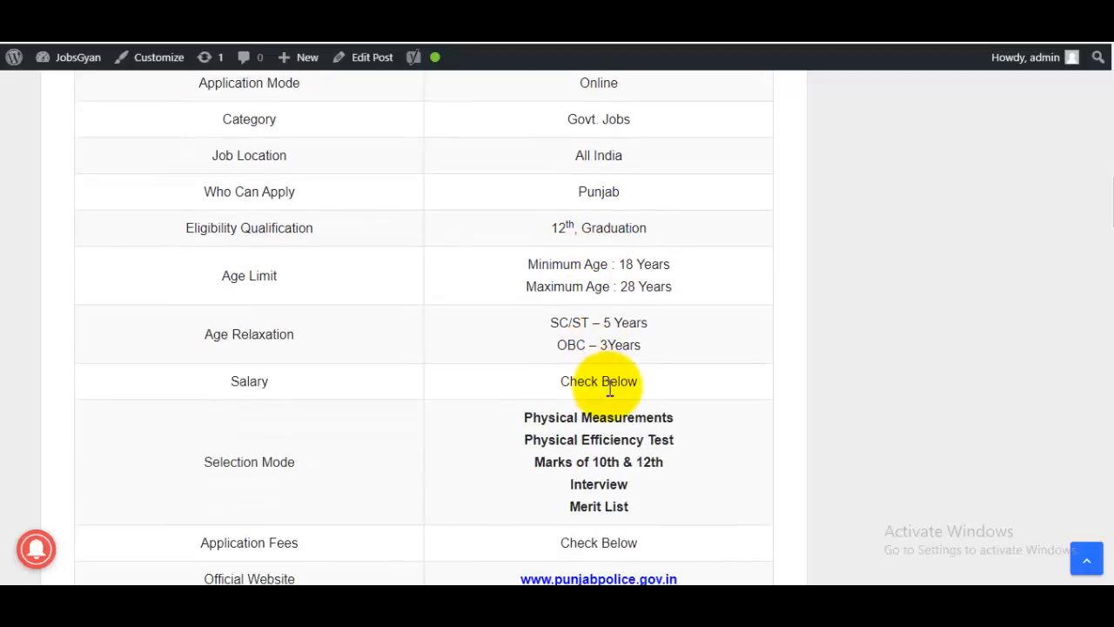
# Step: Highlight the key dates, including last application date 27th July 2021, and reach Important Links
pyautogui.moveTo(602, 204); pyautogui.dragTo(684, 207)
pyautogui.scroll(-2, 684, 316)
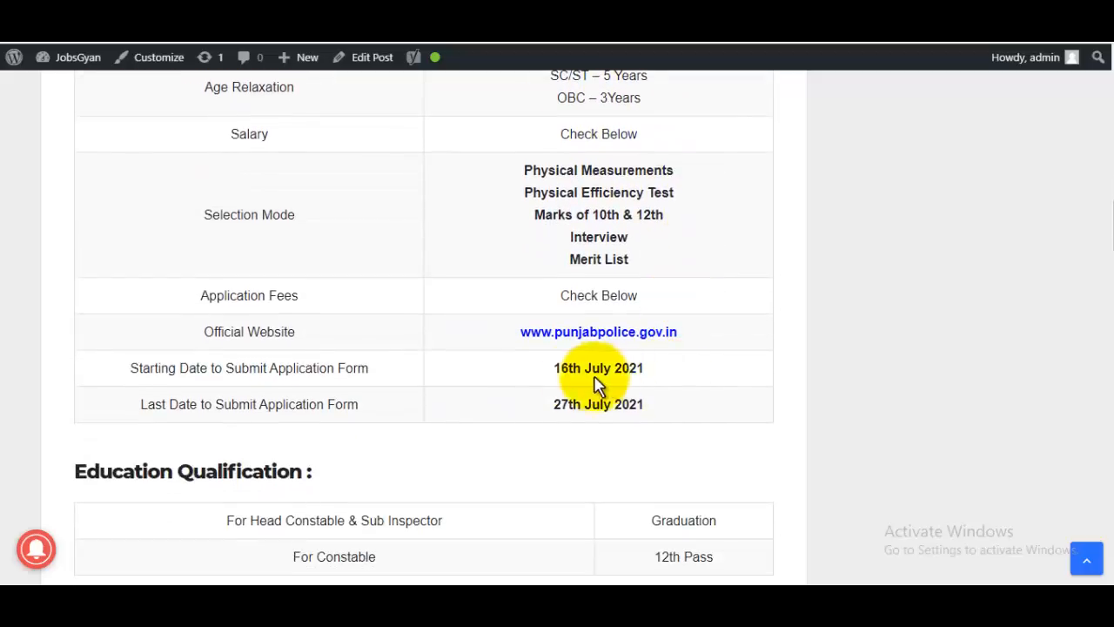
pyautogui.moveTo(560, 368); pyautogui.dragTo(645, 368)
pyautogui.moveTo(552, 406); pyautogui.dragTo(731, 408)
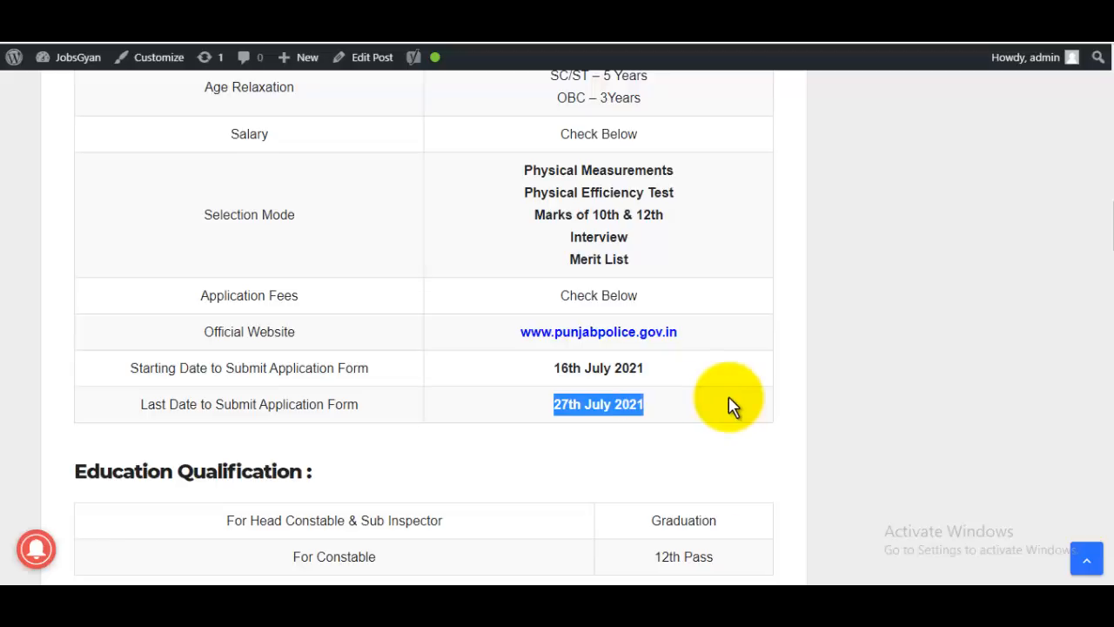
pyautogui.scroll(-14, 731, 405)
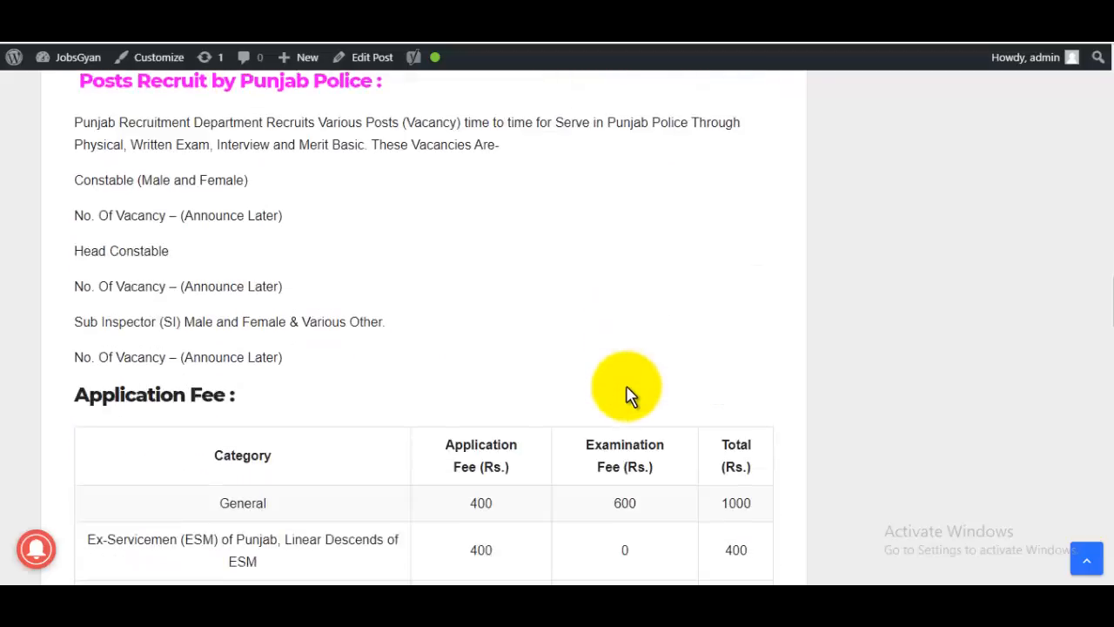
pyautogui.scroll(-10, 628, 393)
pyautogui.scroll(1, 626, 392)
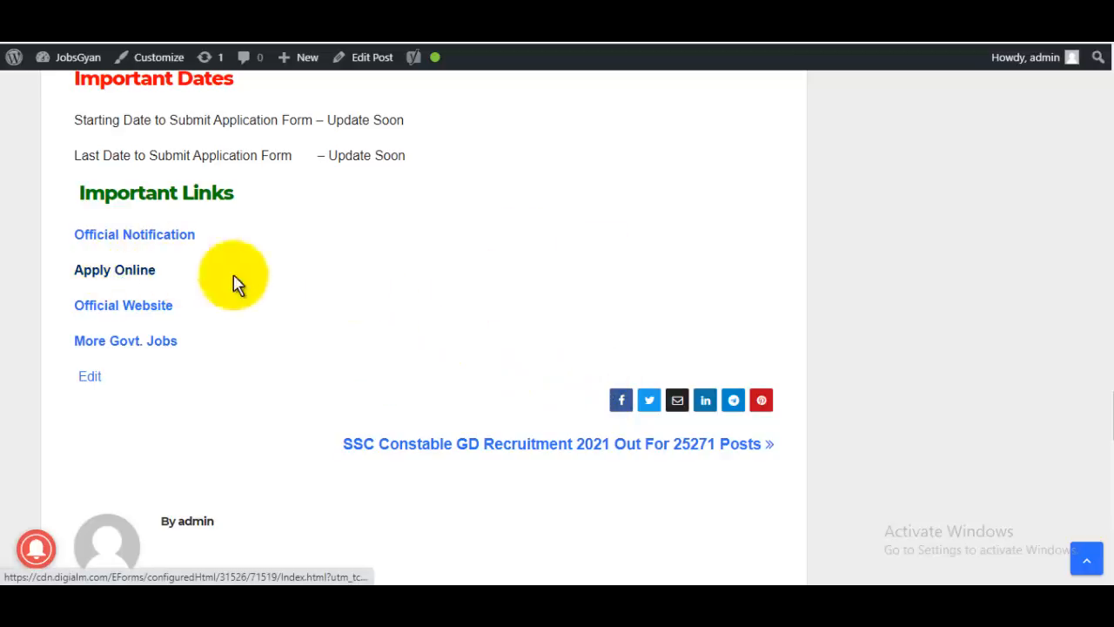
# Step: Bring the Punjab Police registration page forward and go to the portal's main information page
pyautogui.moveTo(431, 596)
pyautogui.click(557, 539)
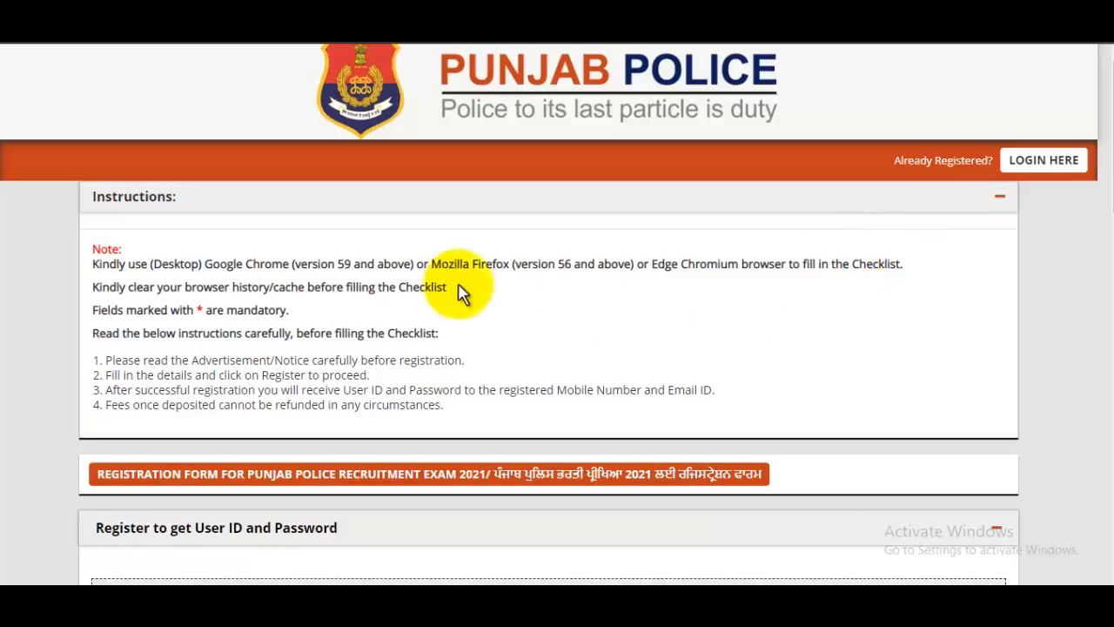
pyautogui.click(1014, 167)
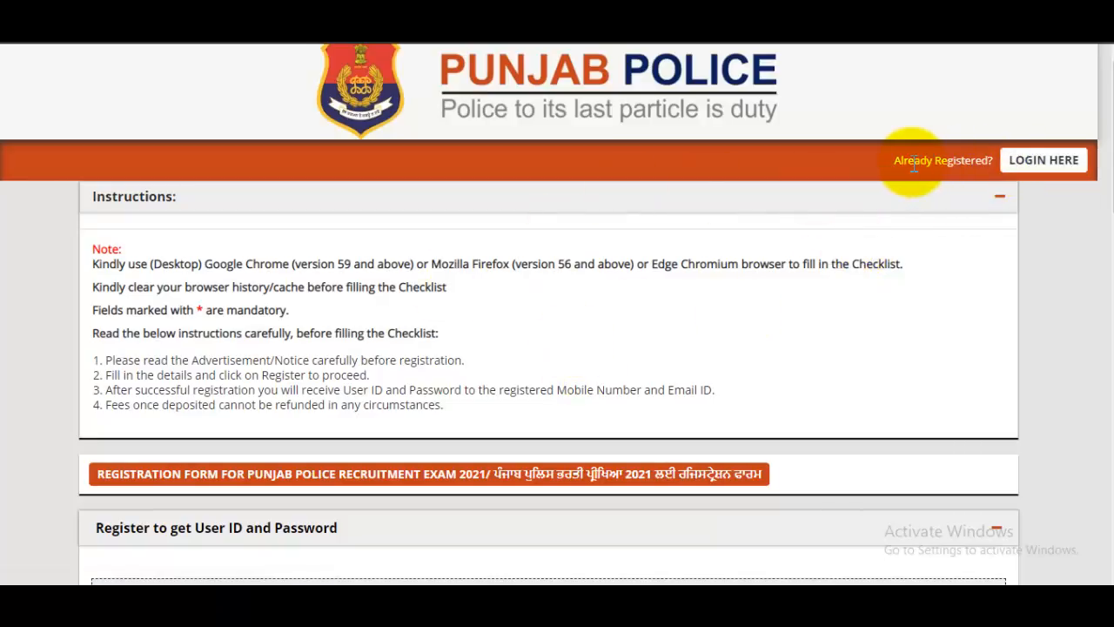
# Step: Look over the information page, then open the new candidate registration form via REGISTER
pyautogui.scroll(-8, 669, 313)
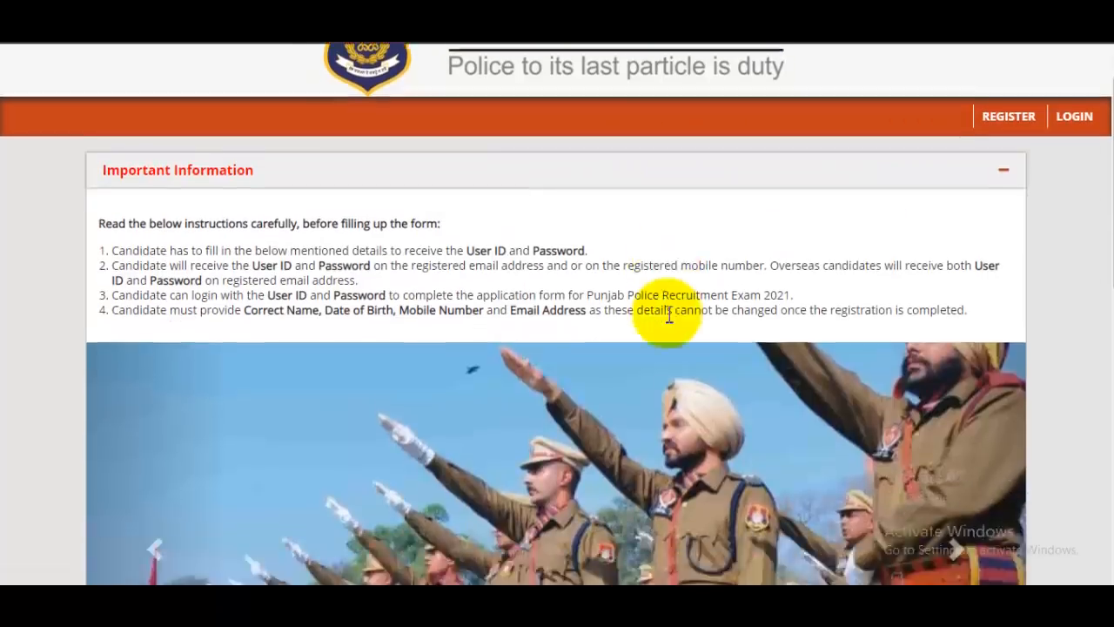
pyautogui.scroll(6, 667, 311)
pyautogui.scroll(-7, 644, 321)
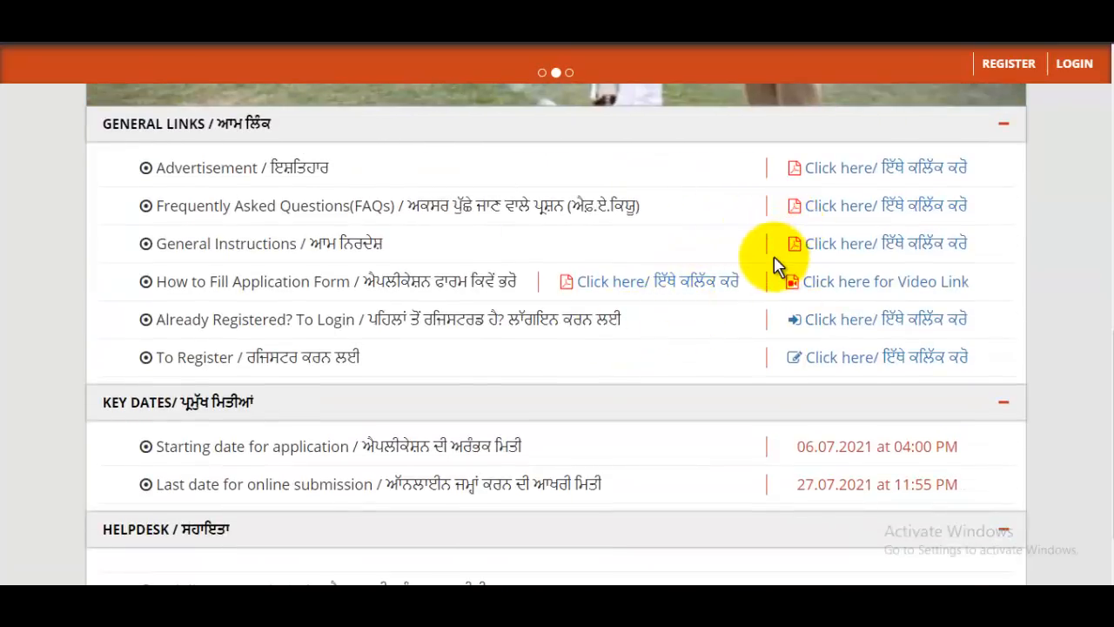
pyautogui.scroll(-2, 778, 266)
pyautogui.scroll(5, 777, 320)
pyautogui.scroll(5, 776, 314)
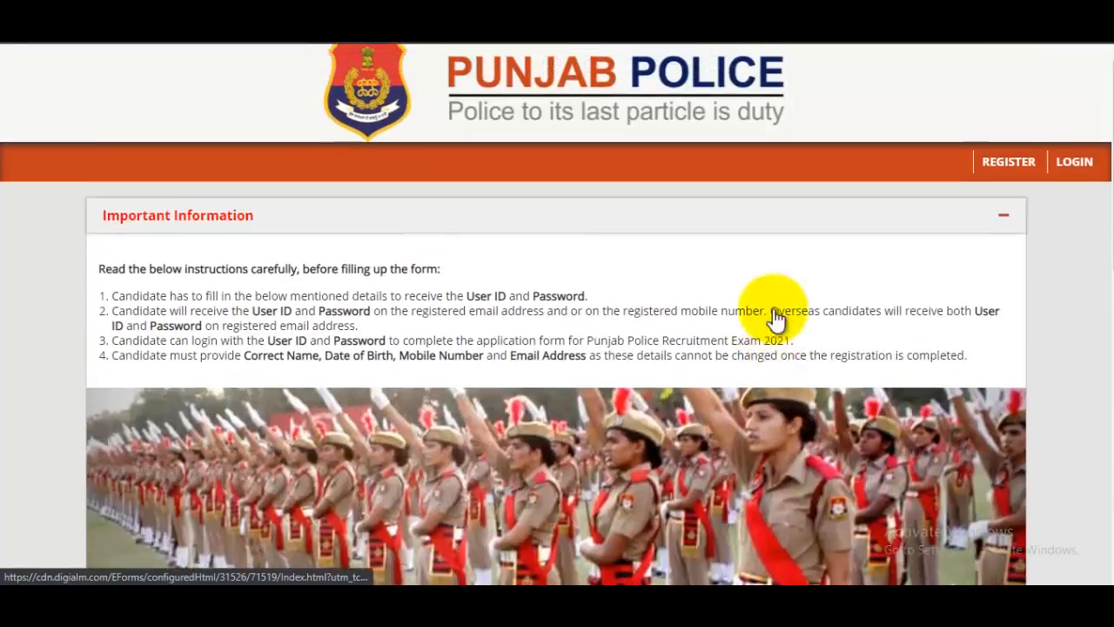
pyautogui.click(1023, 177)
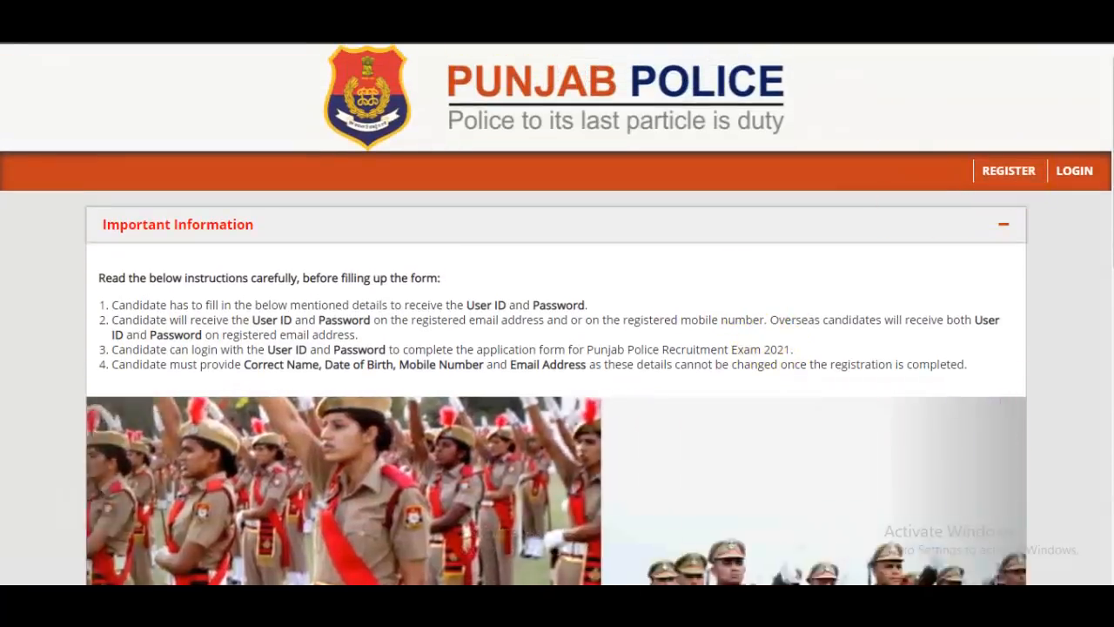
pyautogui.scroll(-5, 659, 261)
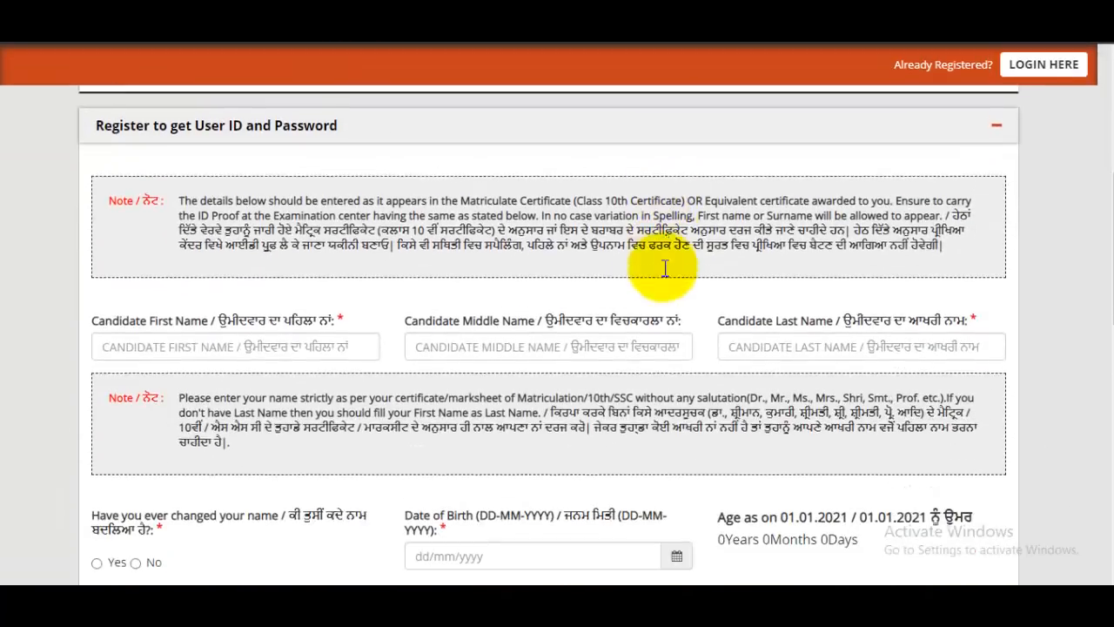
# Step: Zoom in on the registration form and enter the candidate's first and last name
pyautogui.hotkey('ctrl', '+')
pyautogui.hotkey('ctrl', '+')
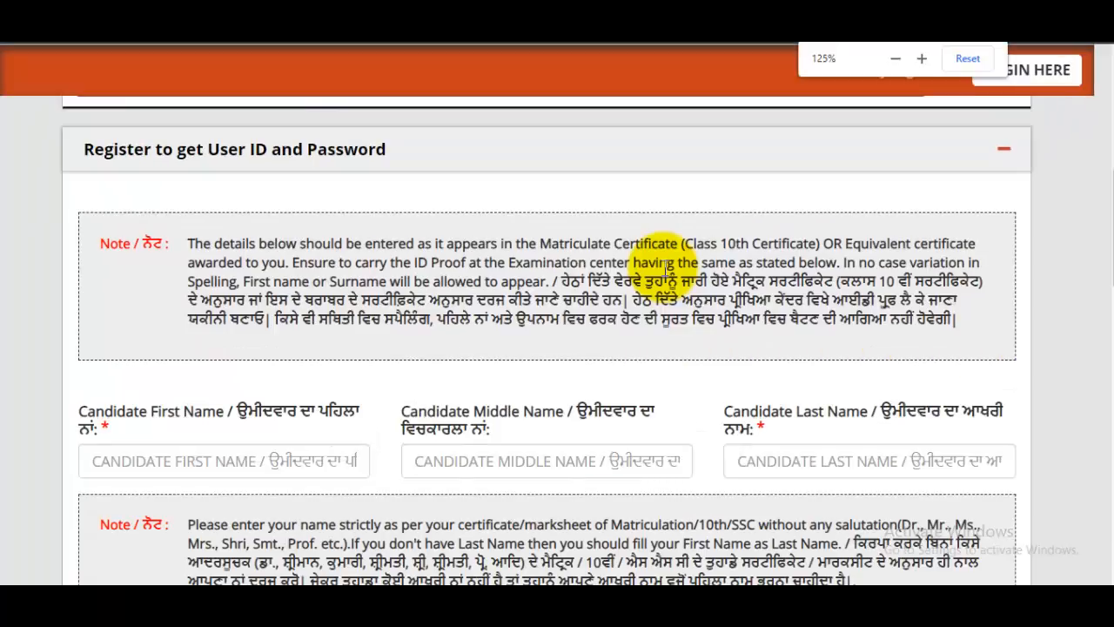
pyautogui.scroll(2, 664, 270)
pyautogui.scroll(-3, 657, 279)
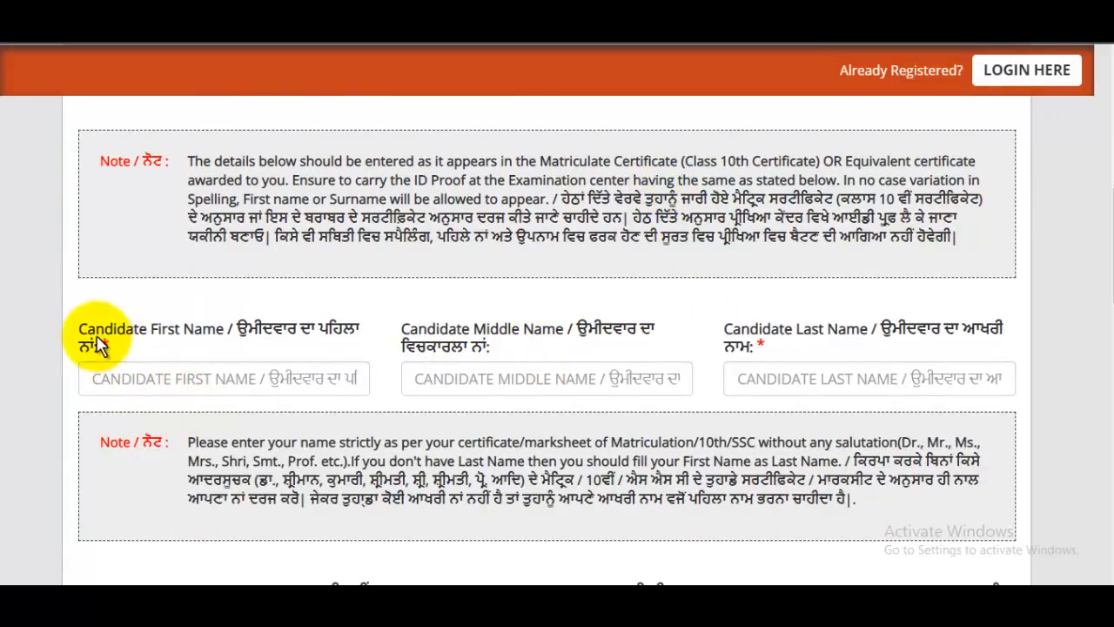
pyautogui.moveTo(97, 330); pyautogui.dragTo(224, 385)
pyautogui.click(224, 391)
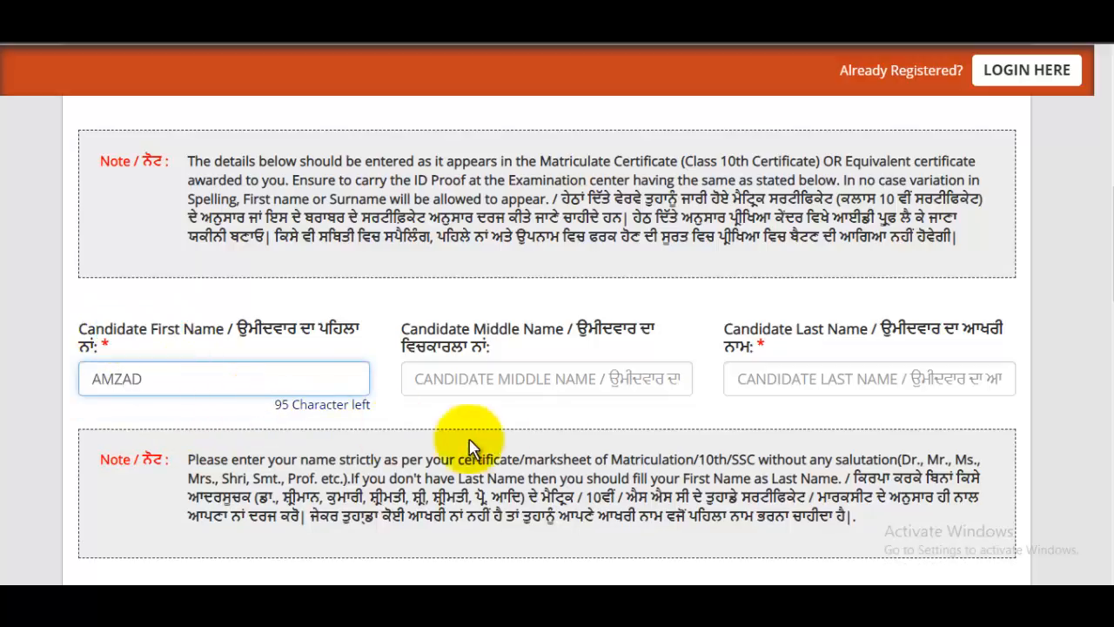
pyautogui.moveTo(485, 338); pyautogui.dragTo(542, 334)
pyautogui.click(824, 386)
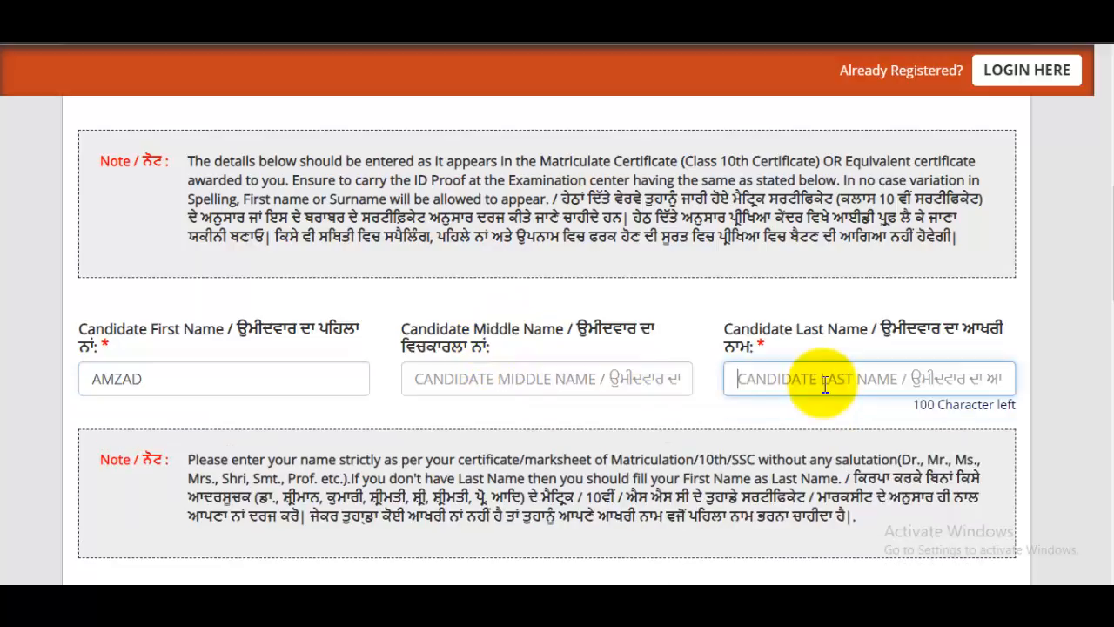
pyautogui.scroll(-5, 824, 384)
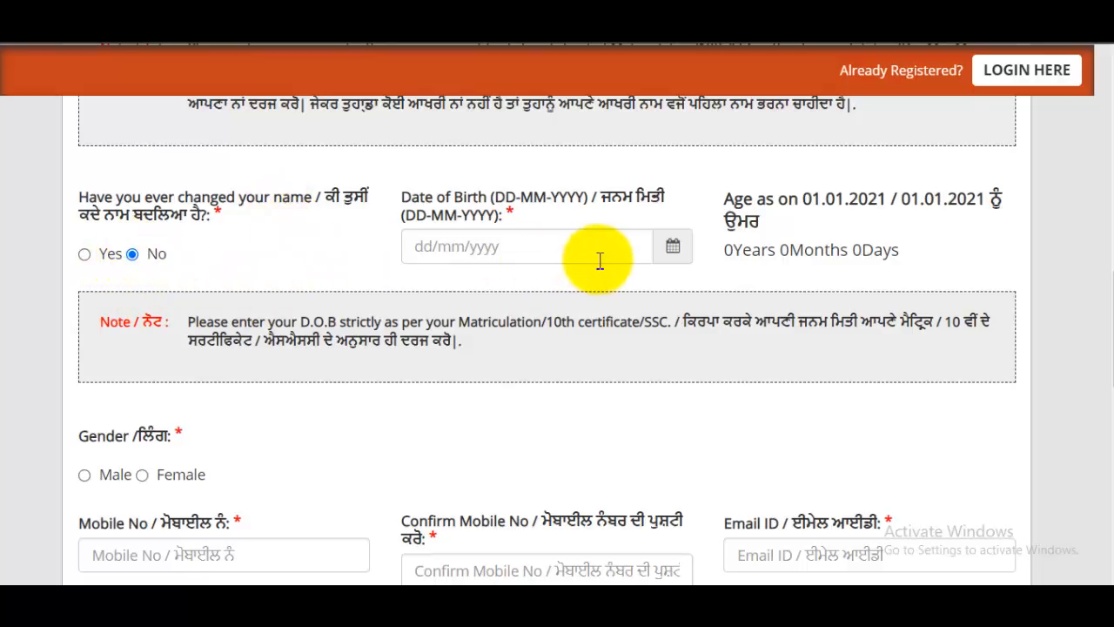
pyautogui.click(522, 246)
pyautogui.click(672, 248)
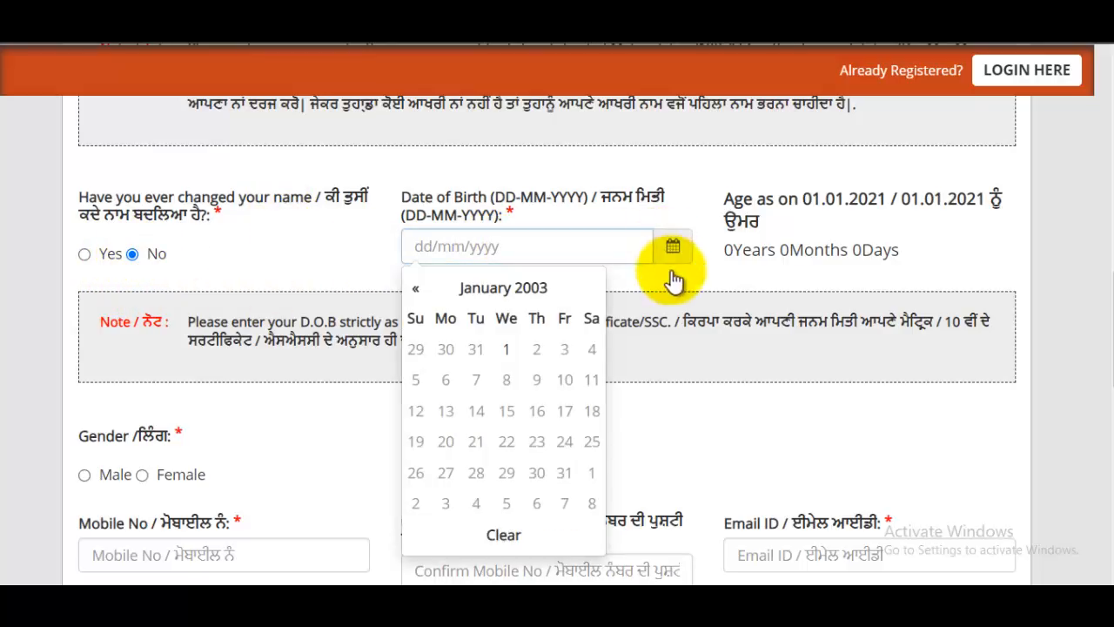
pyautogui.click(494, 289)
pyautogui.click(520, 291)
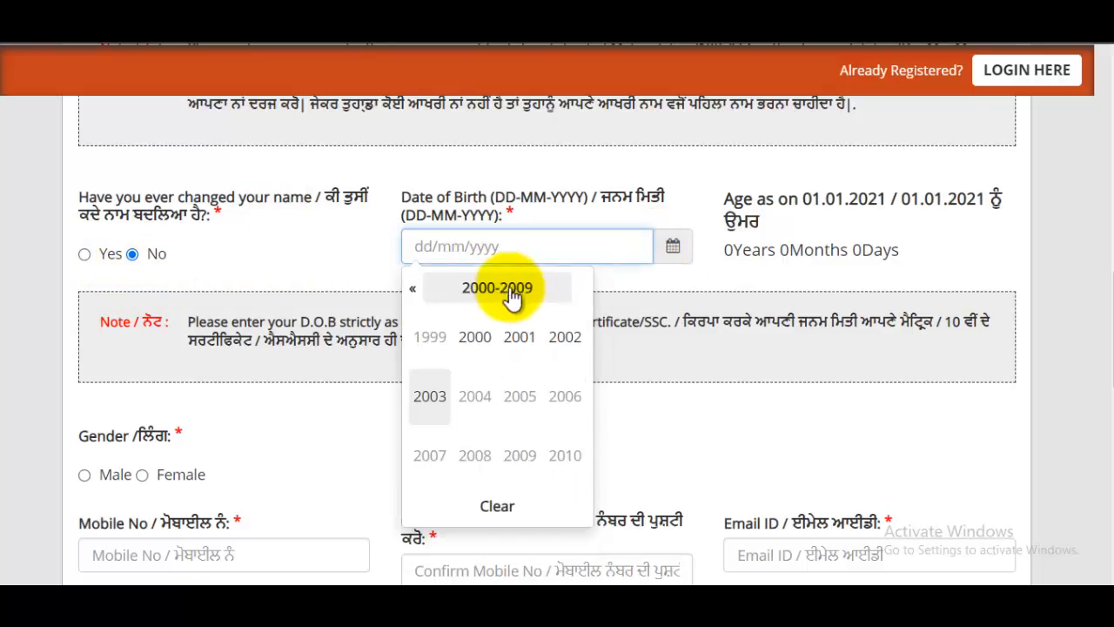
pyautogui.click(415, 292)
pyautogui.click(426, 456)
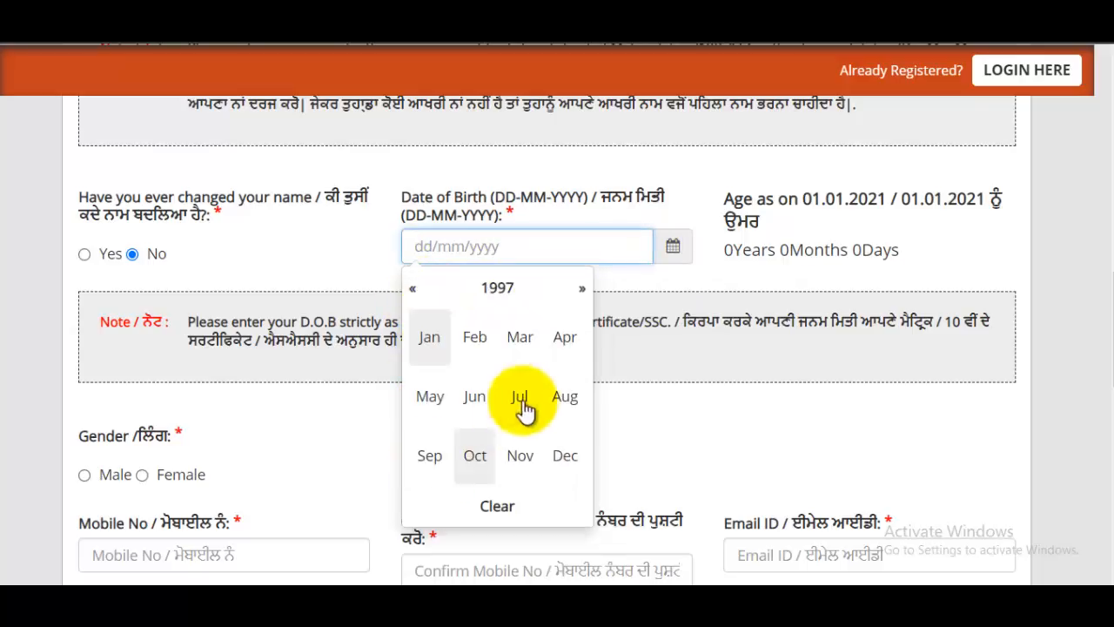
pyautogui.click(431, 398)
pyautogui.click(563, 352)
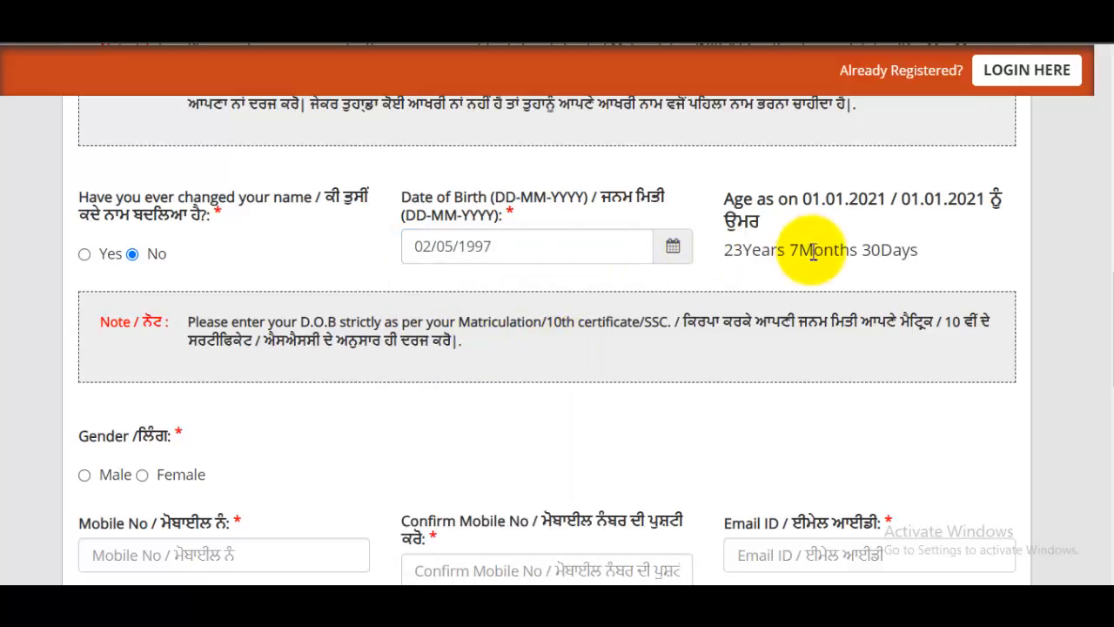
pyautogui.scroll(-1, 754, 286)
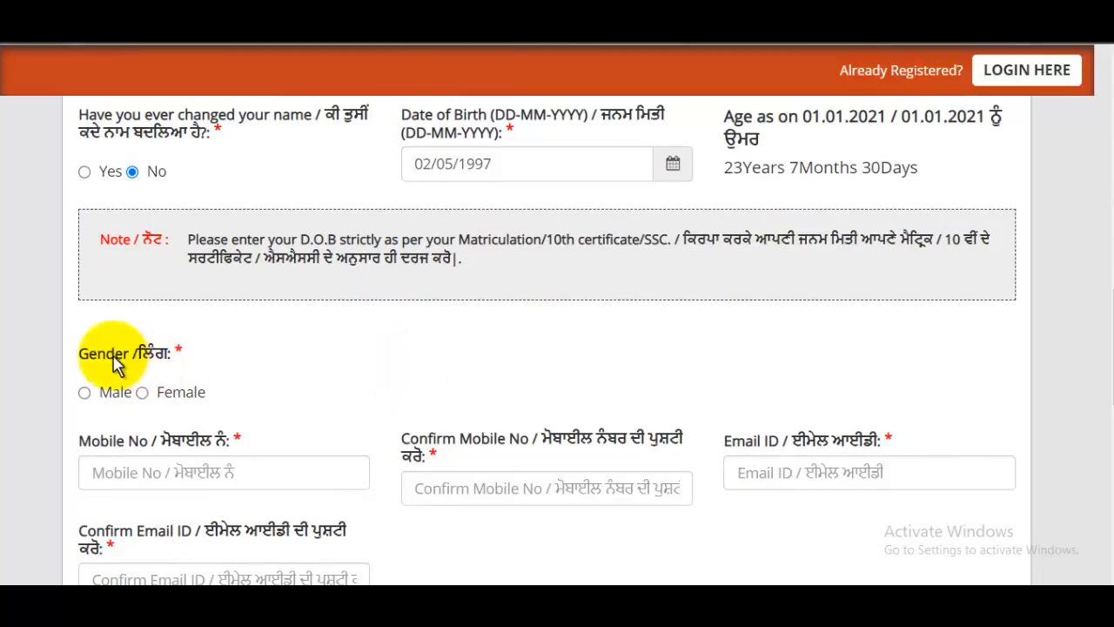
# Step: Select Male gender and fill in and confirm the mobile number
pyautogui.click(135, 393)
pyautogui.scroll(-1, 287, 435)
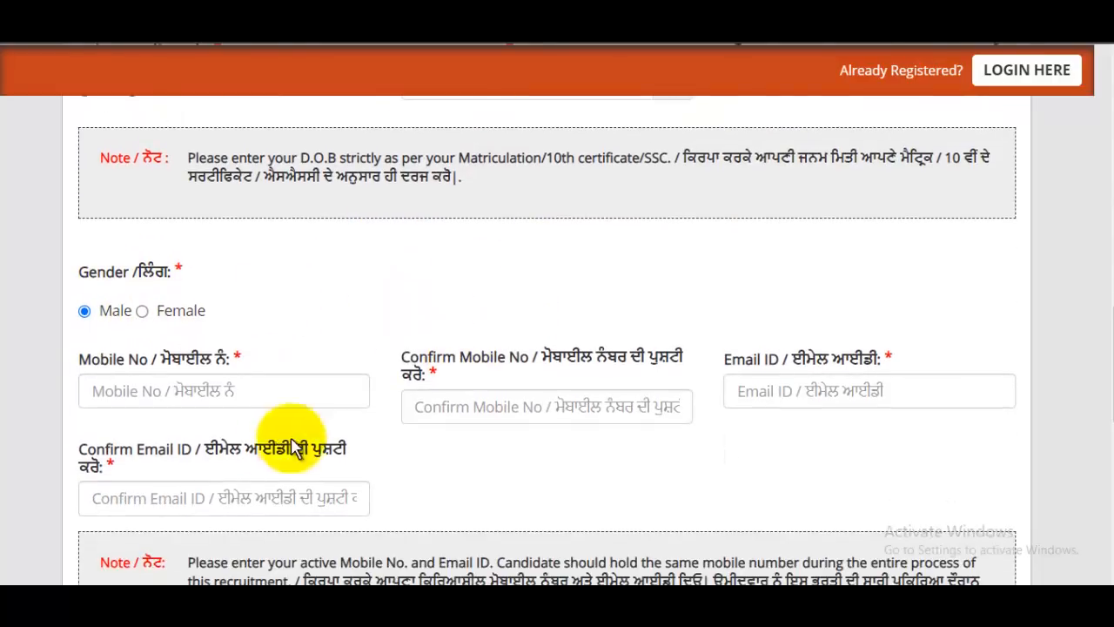
pyautogui.click(217, 390)
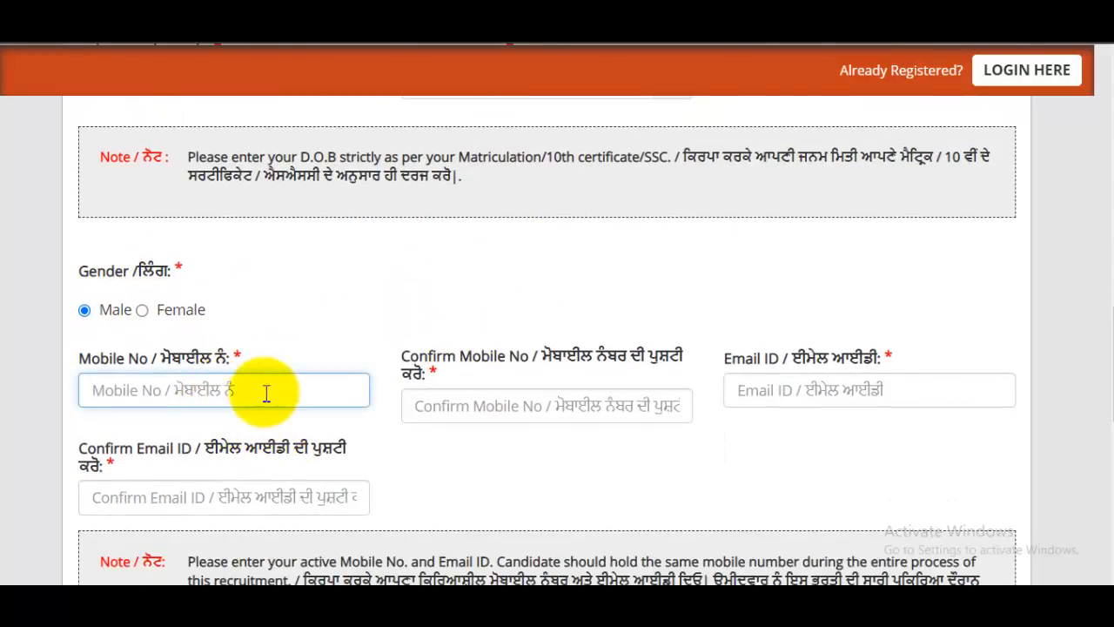
pyautogui.click(518, 406)
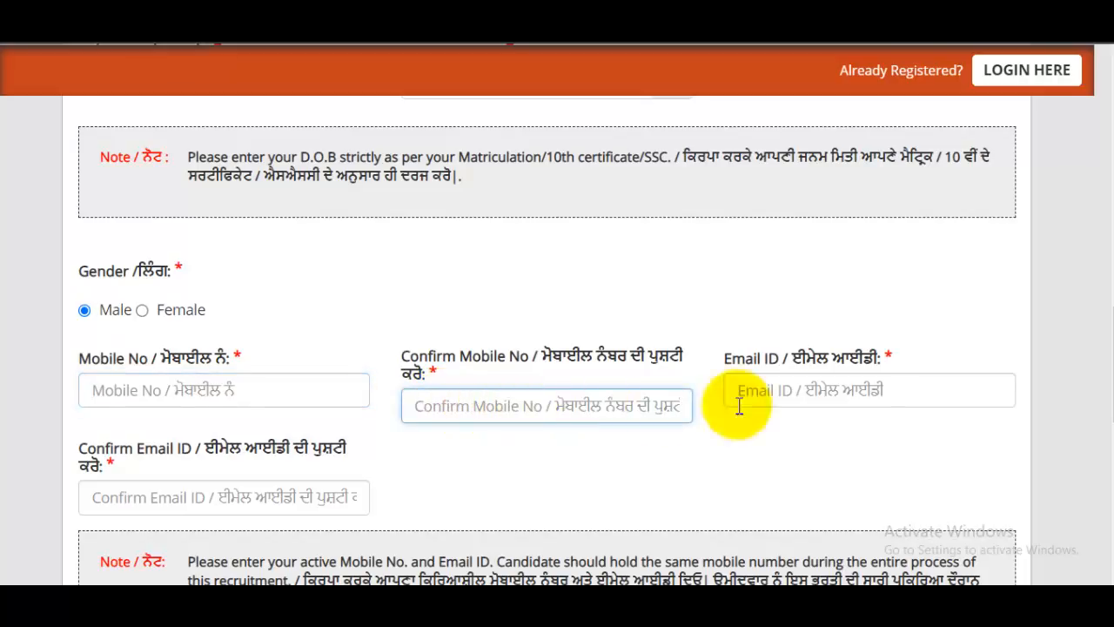
# Step: Enter the candidate's e-mail address and begin typing it into Confirm Email ID
pyautogui.click(861, 405)
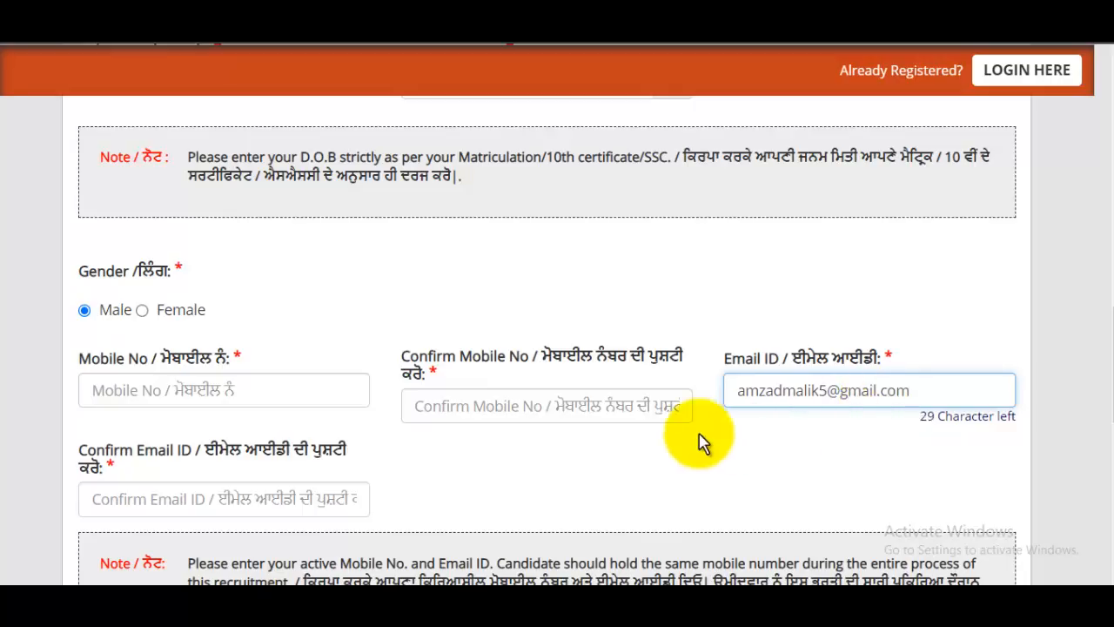
pyautogui.scroll(-2, 696, 437)
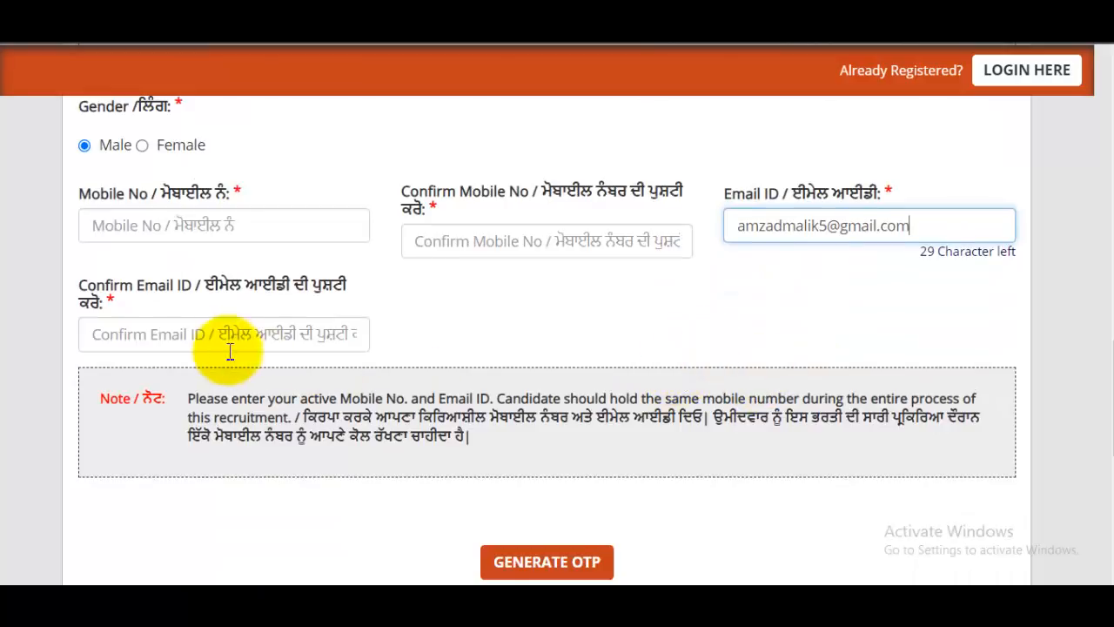
pyautogui.click(211, 335)
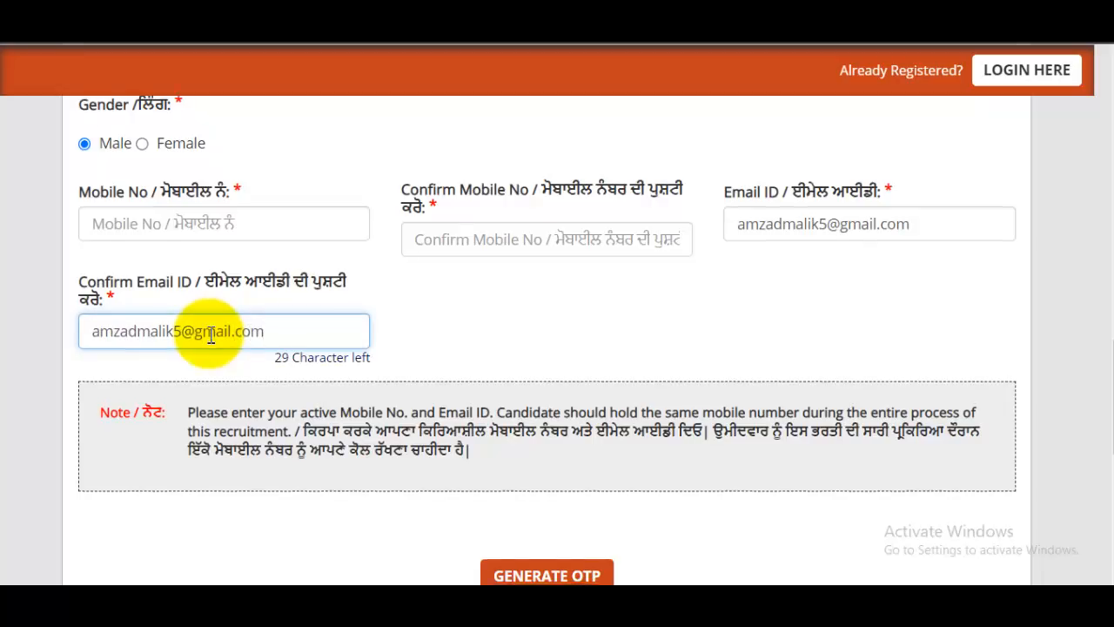
# Step: Submit the captcha to request an OTP and dismiss the OTP-sent notice
pyautogui.scroll(-4, 241, 336)
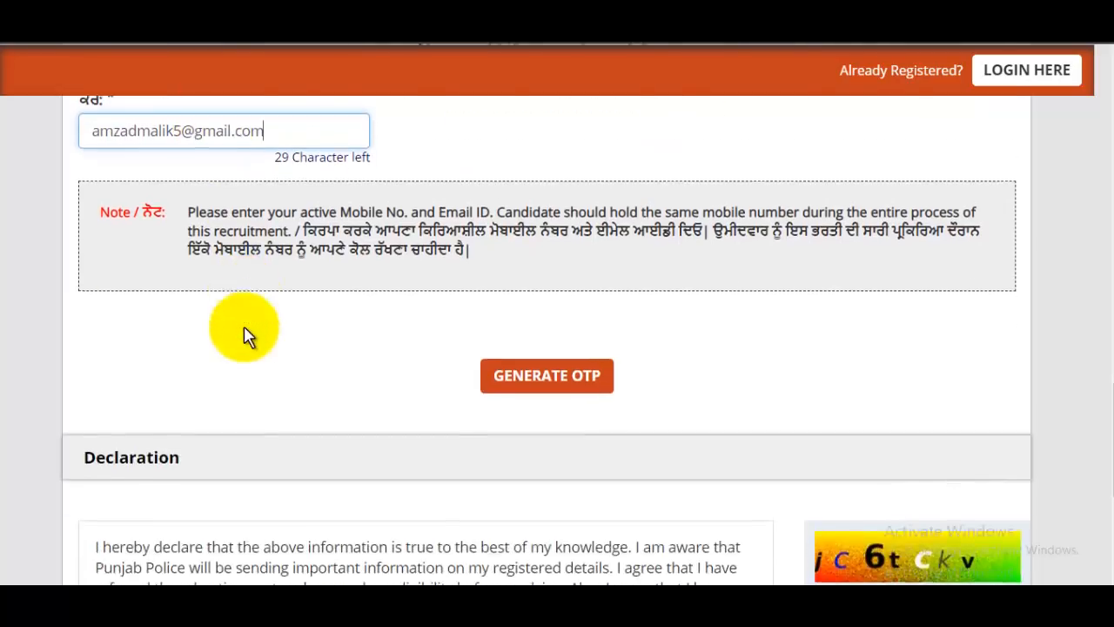
pyautogui.scroll(4, 520, 335)
pyautogui.scroll(-1, 534, 328)
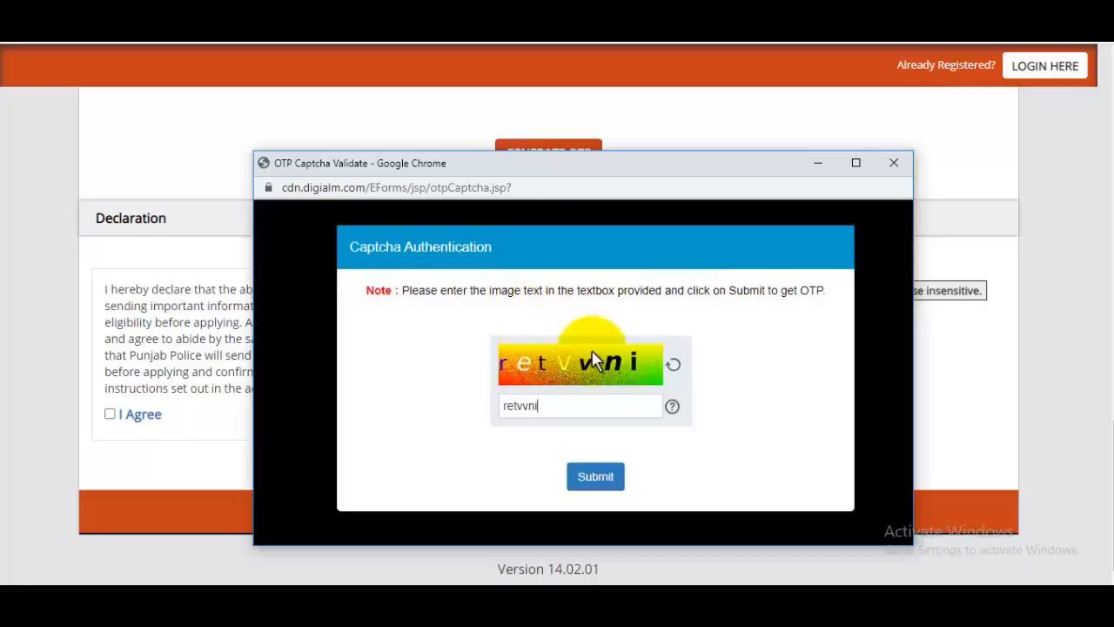
pyautogui.click(602, 477)
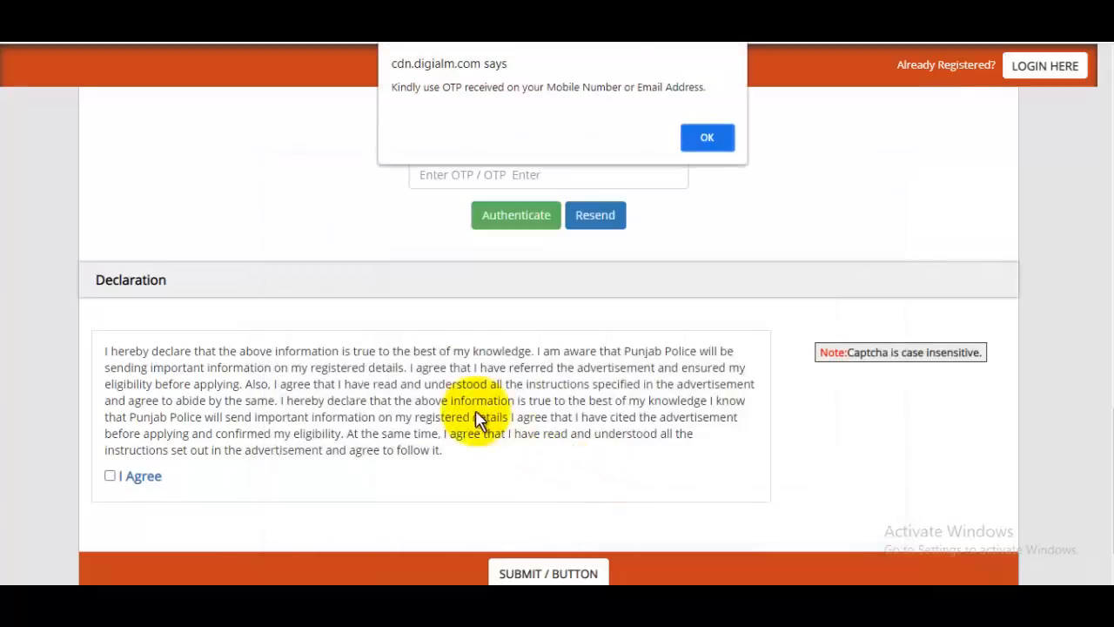
pyautogui.click(706, 139)
# Step: Enter the received OTP and submit the completed registration
pyautogui.click(519, 177)
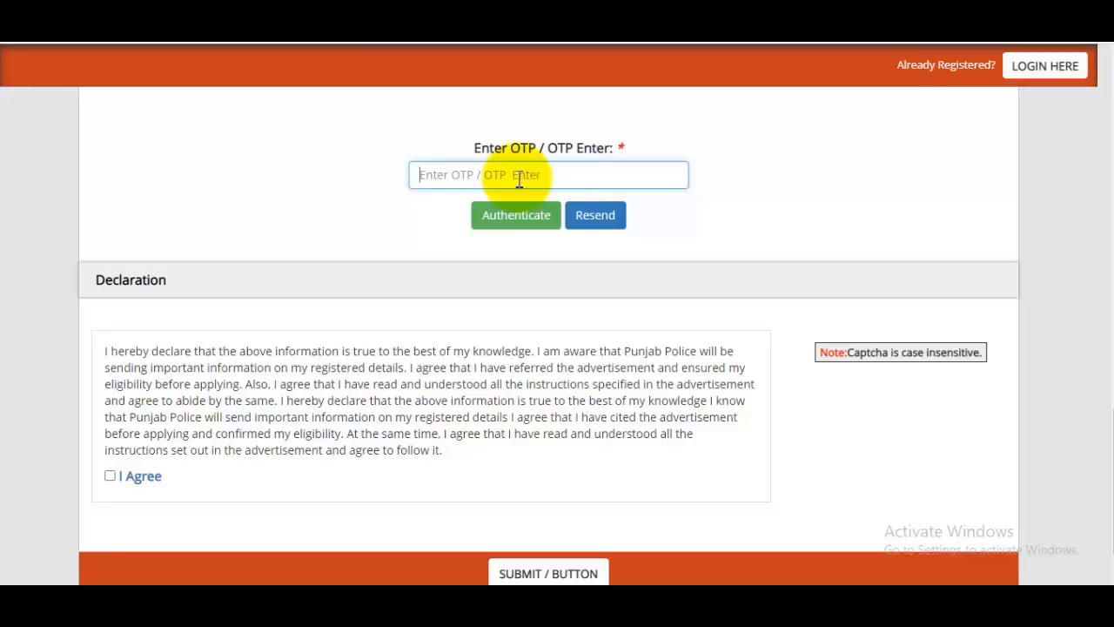
pyautogui.scroll(-1, 566, 290)
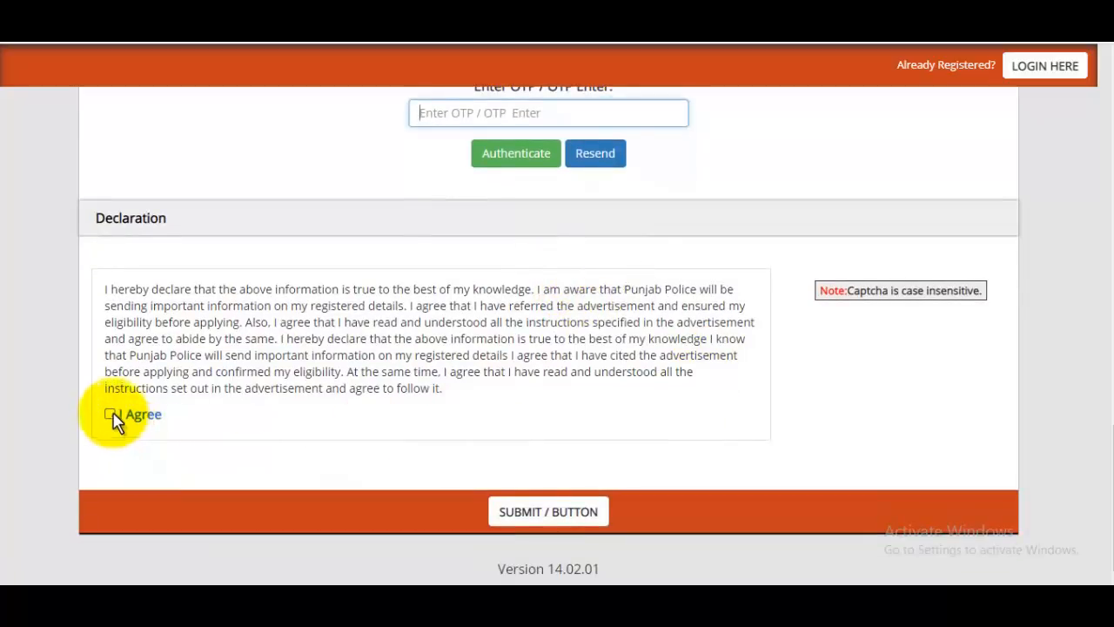
pyautogui.click(599, 516)
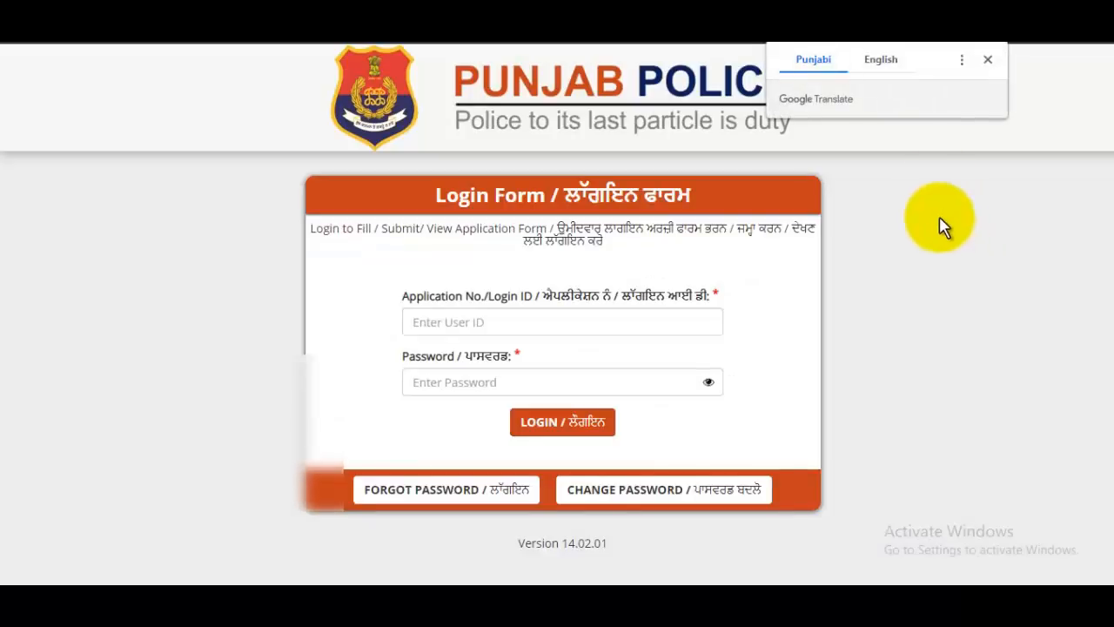
# Step: Log in with the application number and password, then open the dashboard's Constable section
pyautogui.click(989, 62)
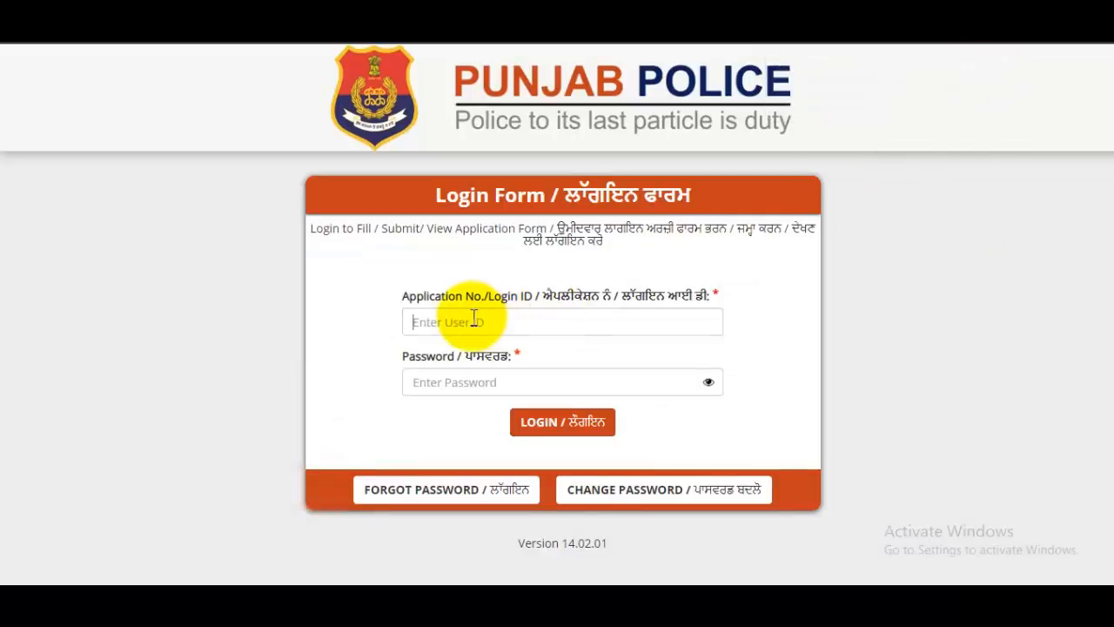
pyautogui.click(511, 323)
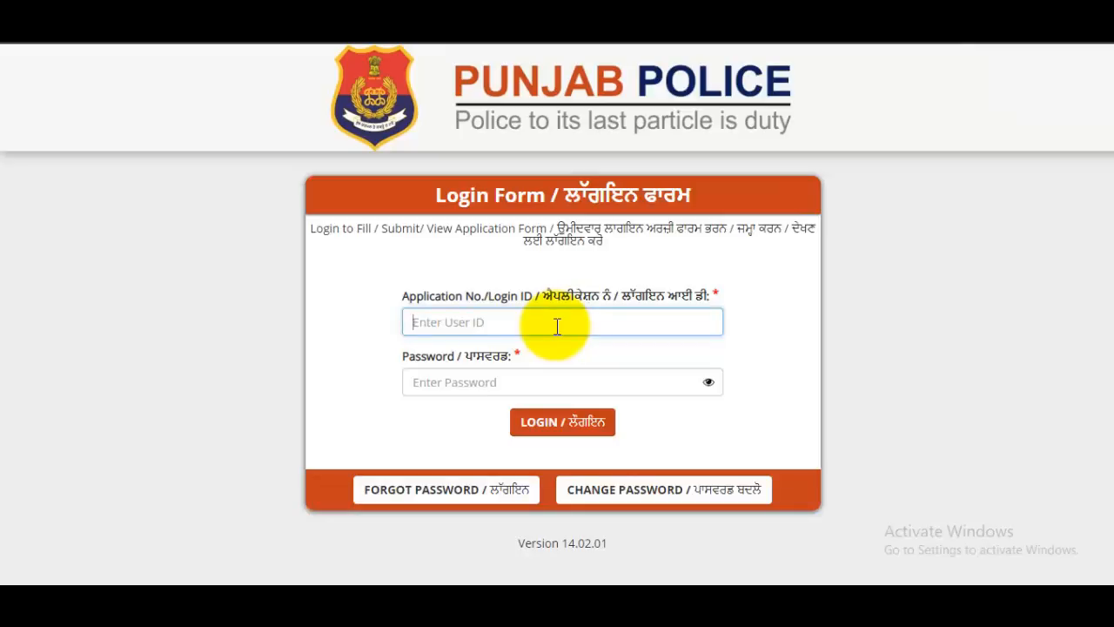
pyautogui.click(514, 380)
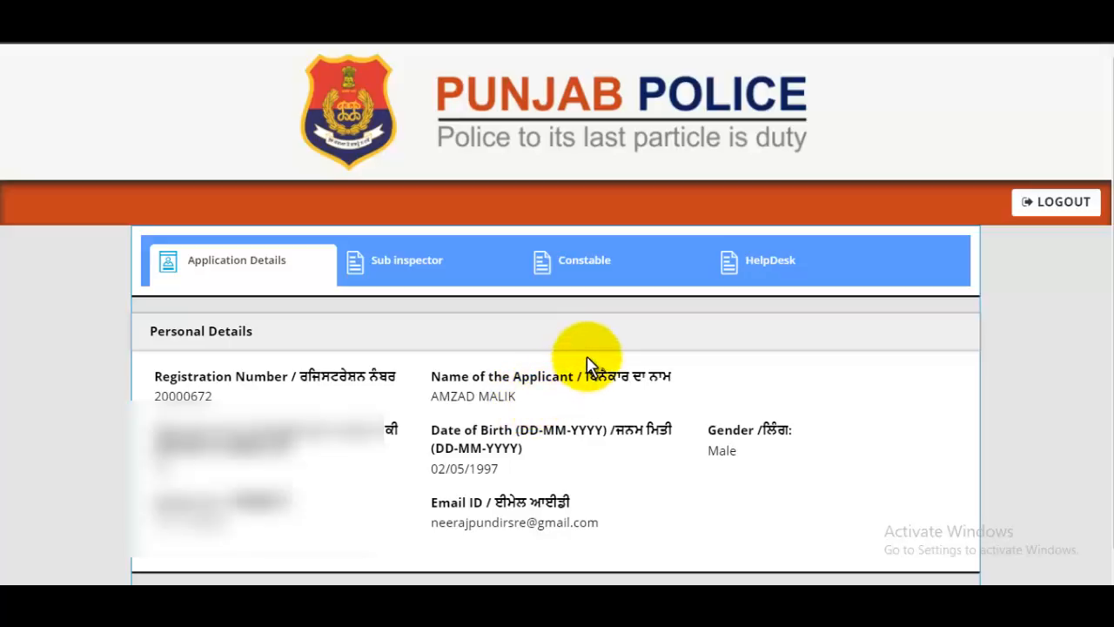
pyautogui.click(615, 273)
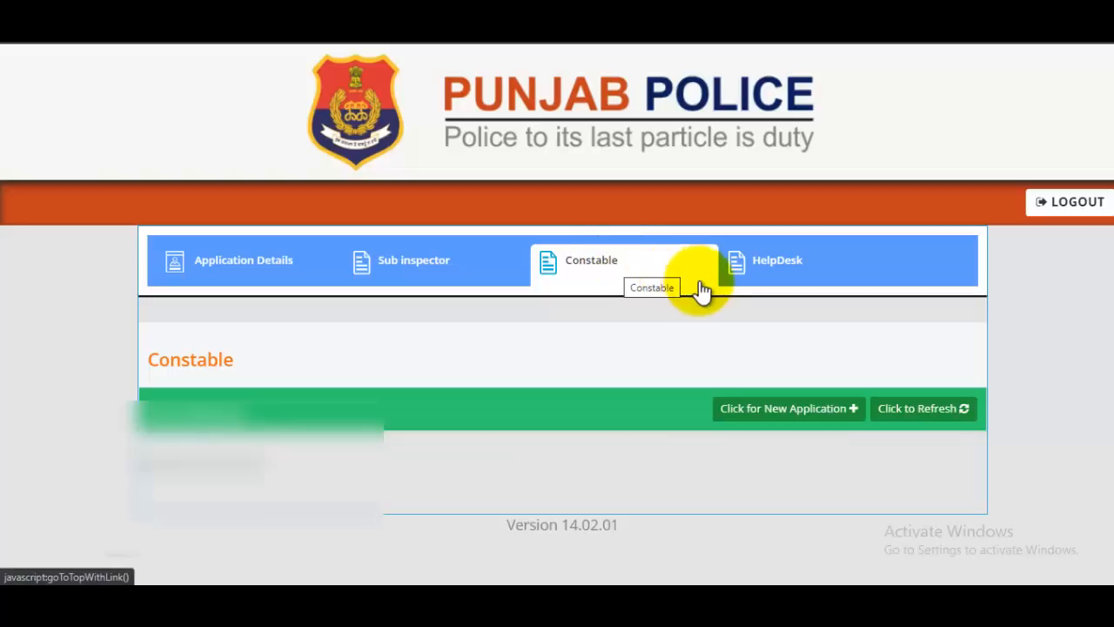
# Step: Start a new Constable application and scroll through the pre-filled notification 02/2021 details
pyautogui.click(815, 409)
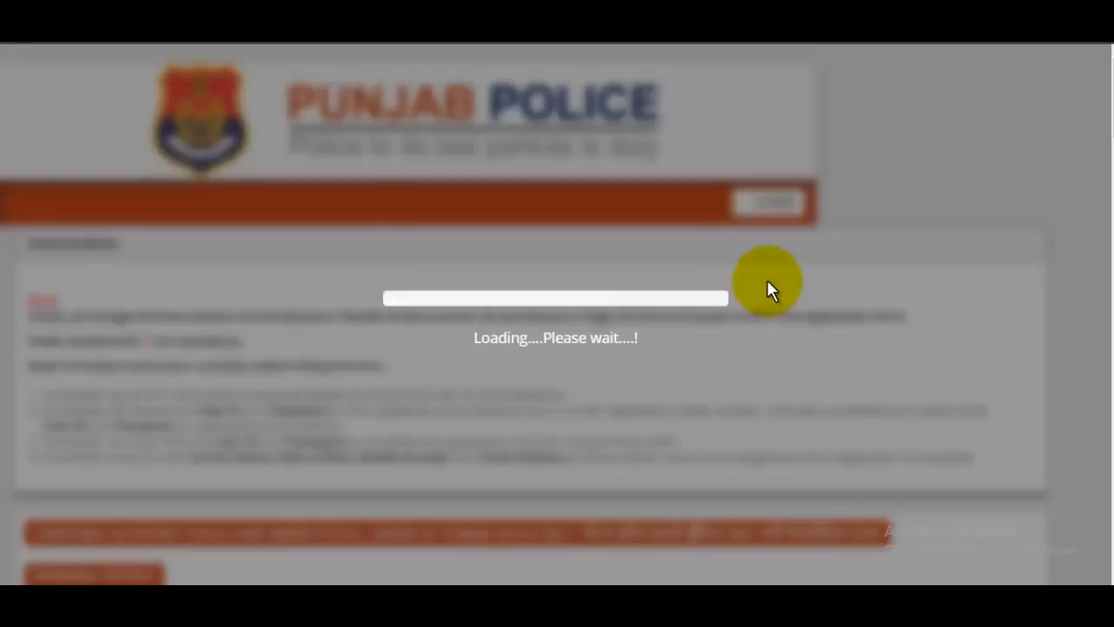
pyautogui.scroll(-1, 701, 304)
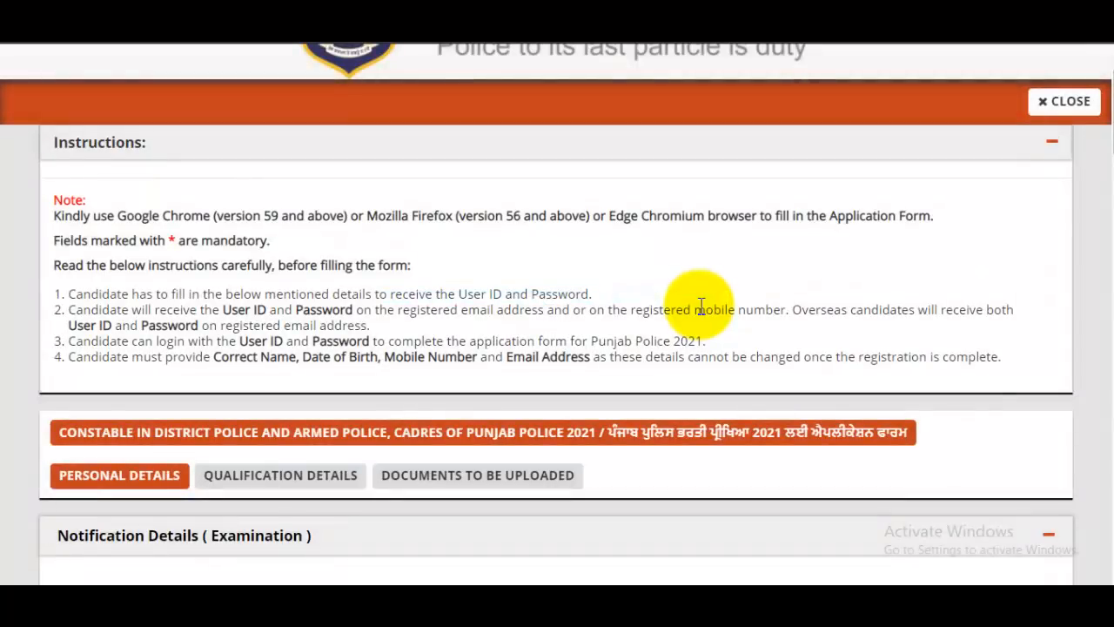
pyautogui.scroll(-1, 701, 306)
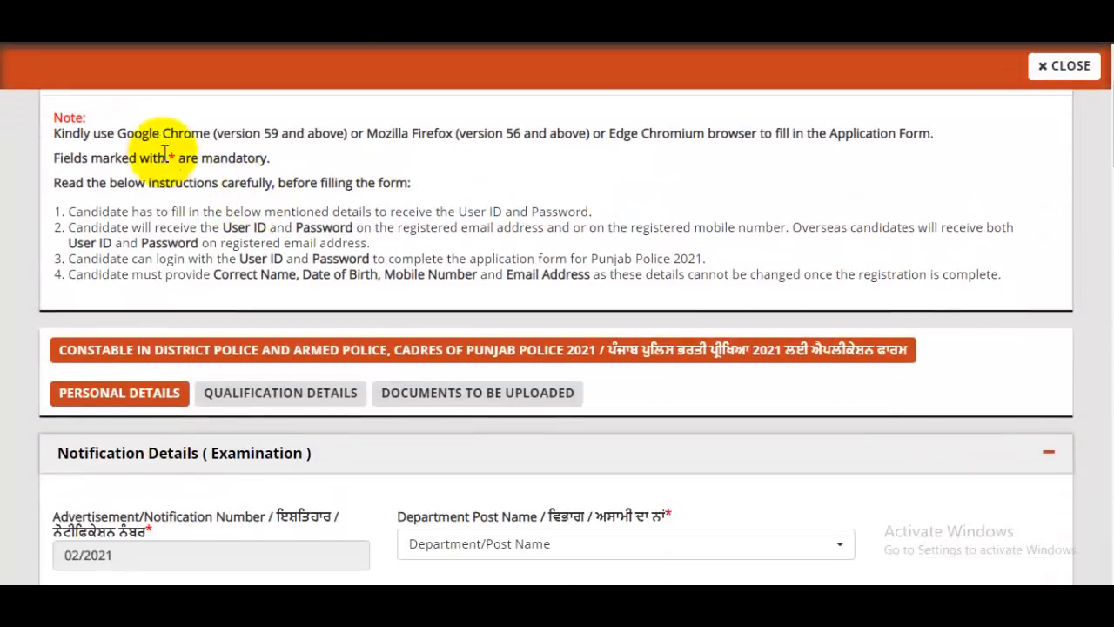
pyautogui.moveTo(142, 133); pyautogui.dragTo(477, 230)
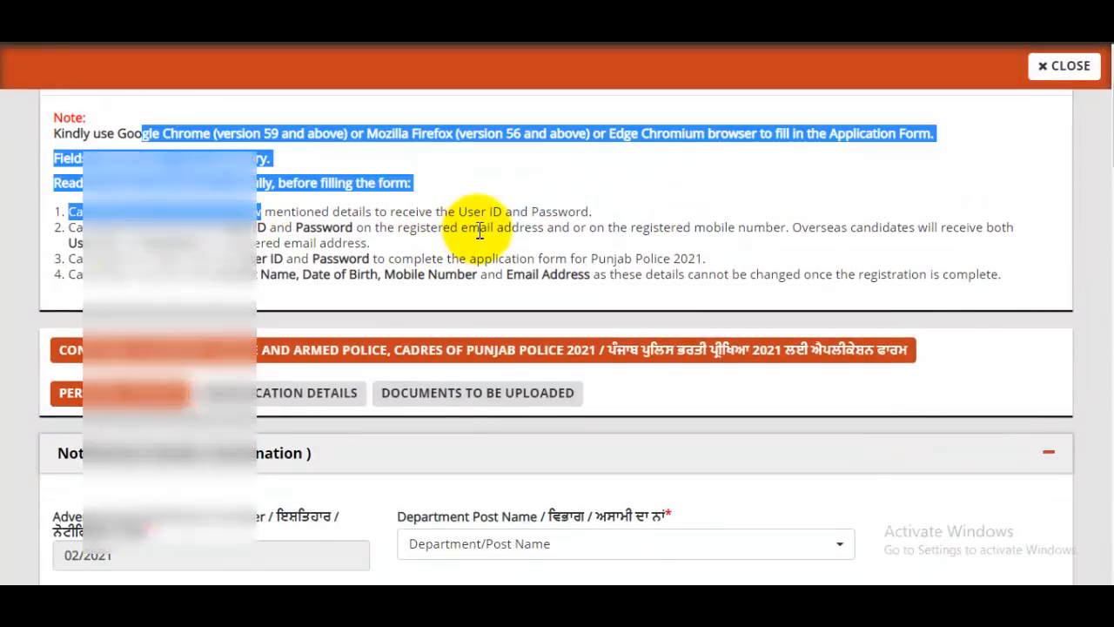
pyautogui.scroll(-3, 480, 217)
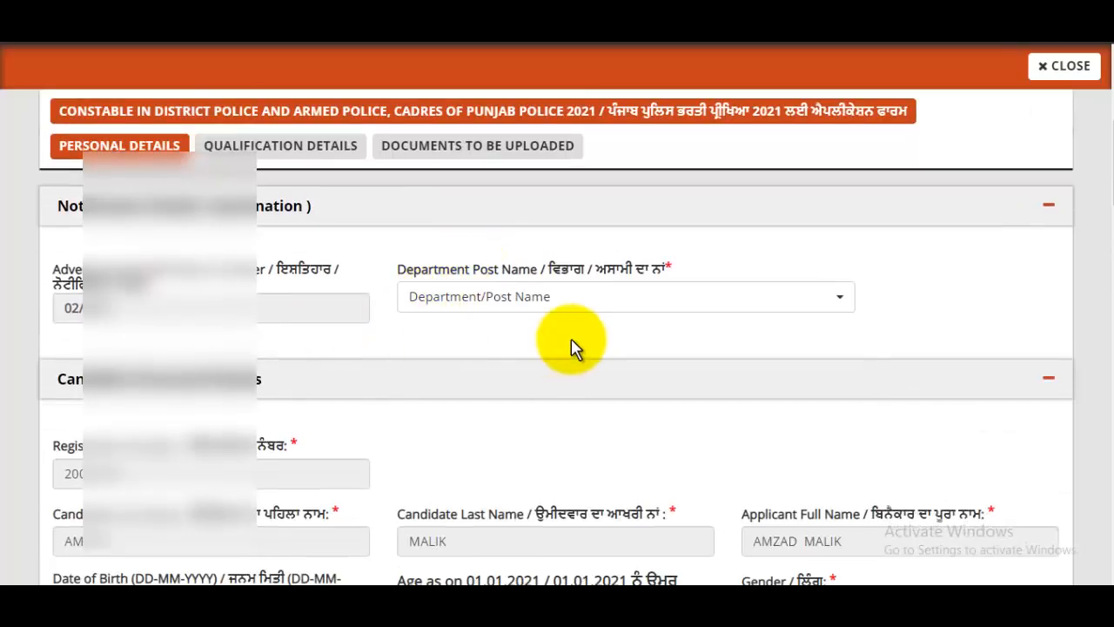
# Step: Choose the Constable 2021 post in the Department/Post Name list
pyautogui.click(483, 300)
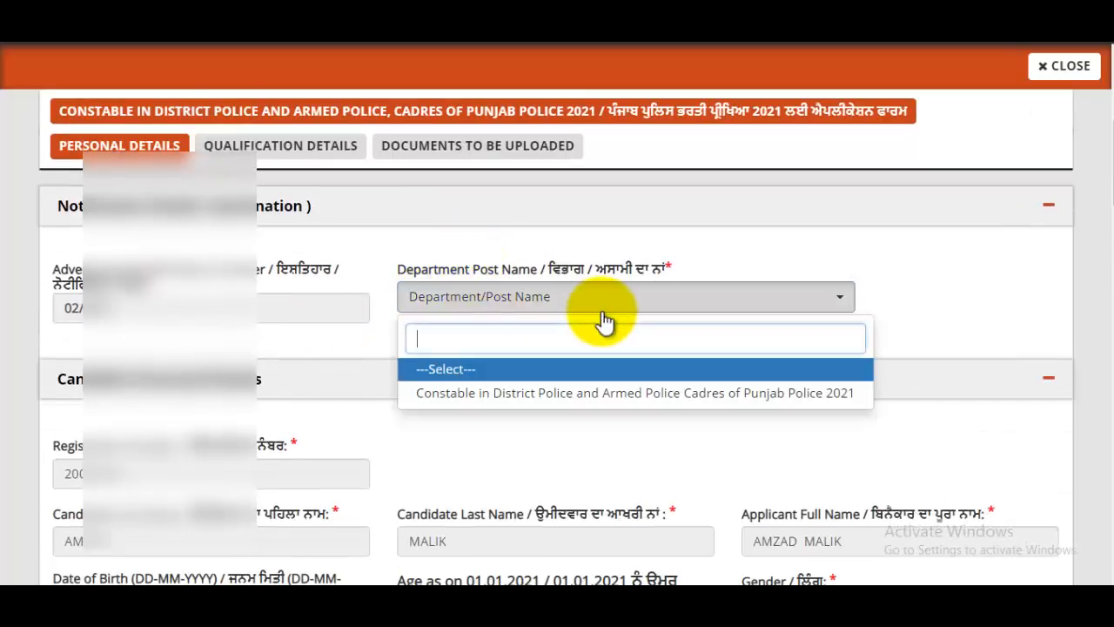
pyautogui.click(596, 400)
pyautogui.scroll(-5, 657, 348)
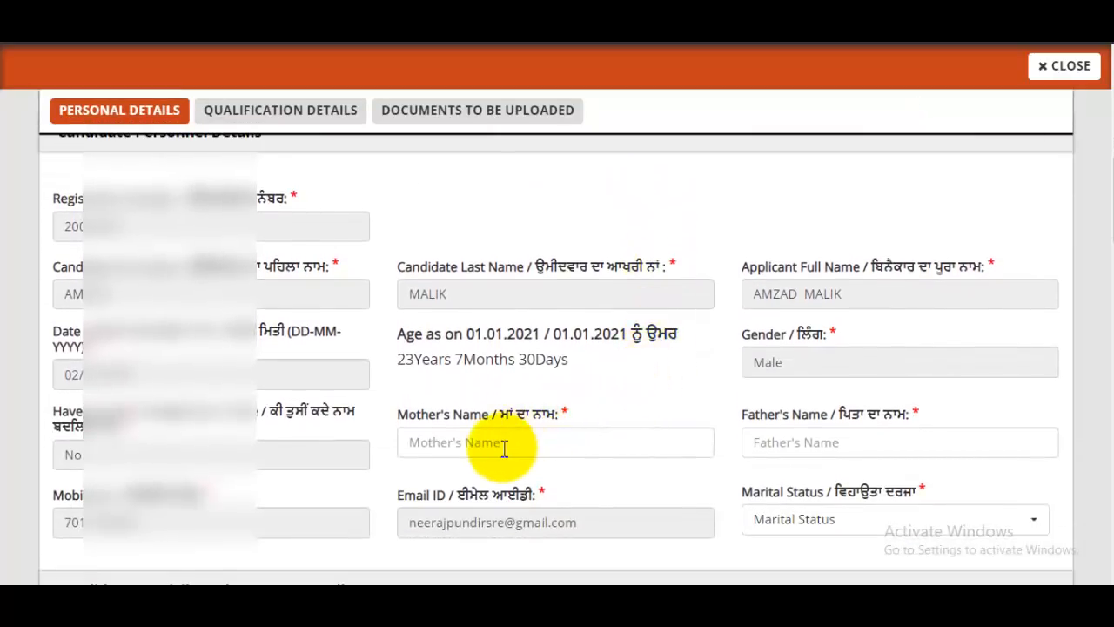
# Step: Enter the mother's and father's names and set marital status to Unmarried
pyautogui.click(469, 444)
pyautogui.write('Sazada')
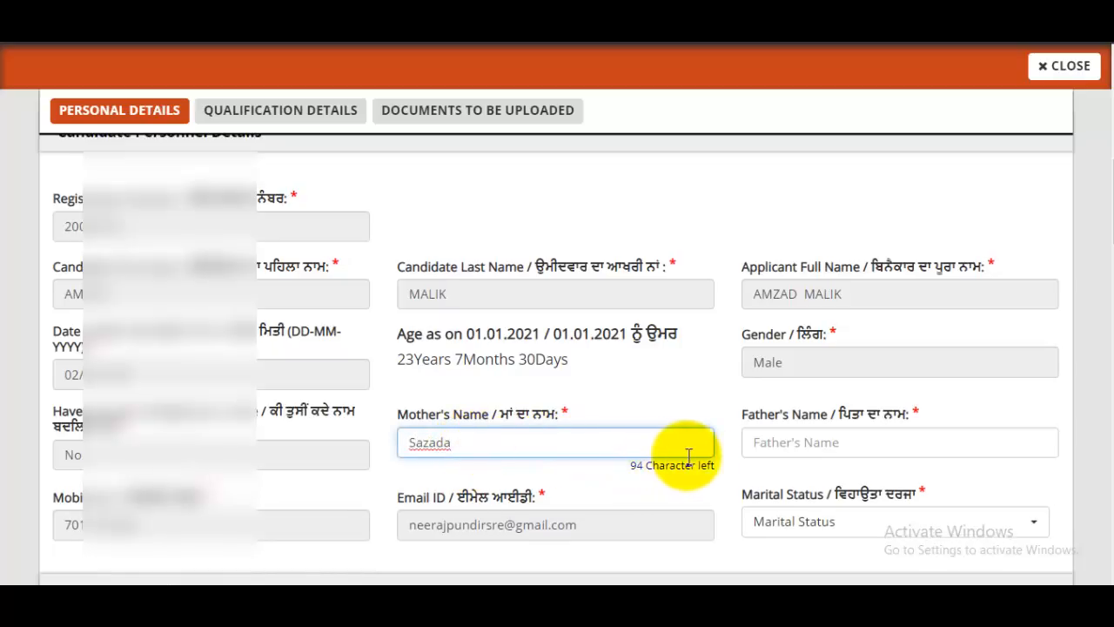
pyautogui.click(790, 445)
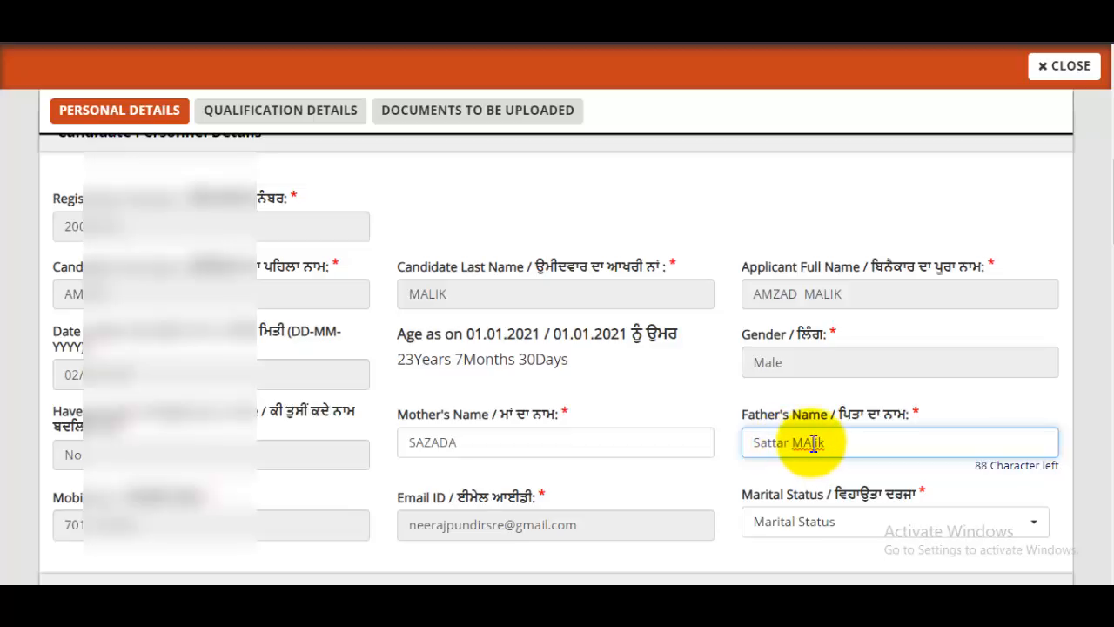
pyautogui.write('a')
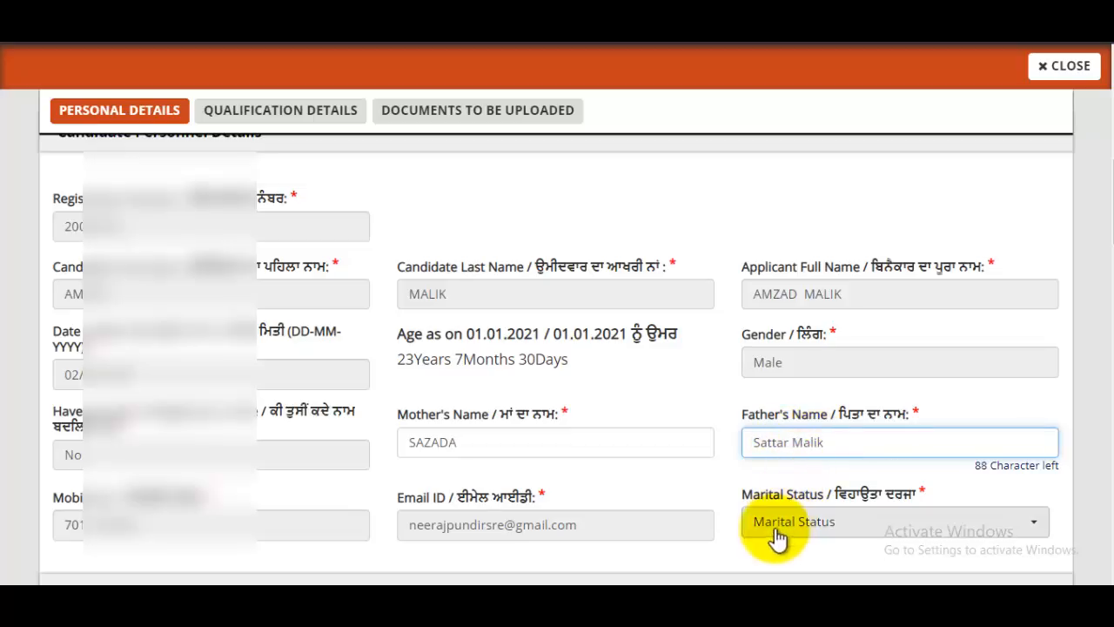
pyautogui.click(905, 529)
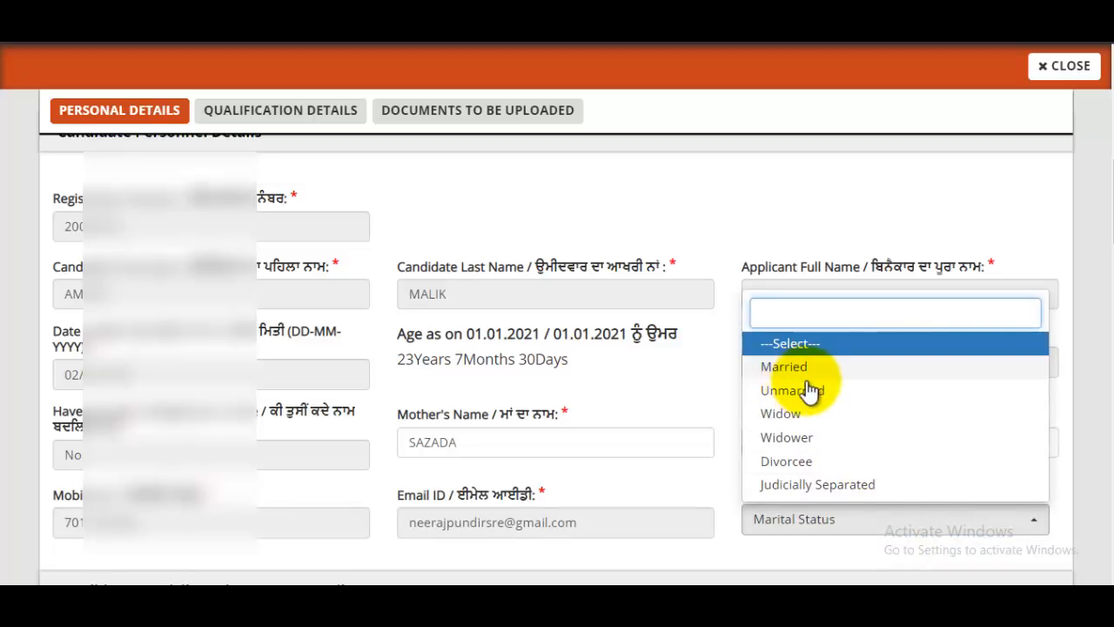
pyautogui.click(823, 393)
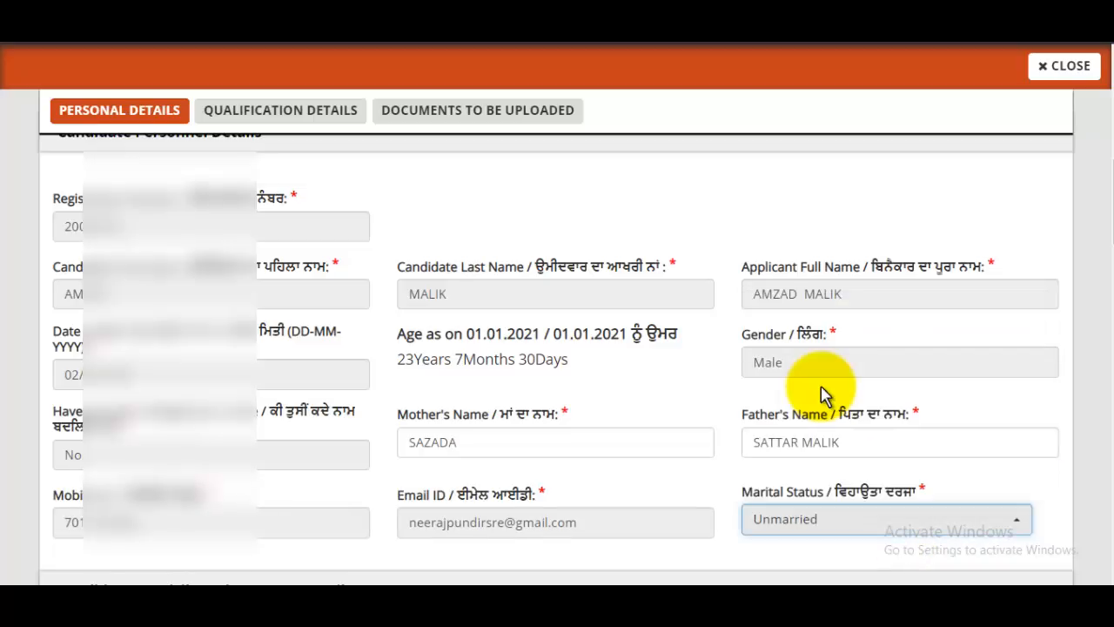
pyautogui.scroll(-5, 822, 393)
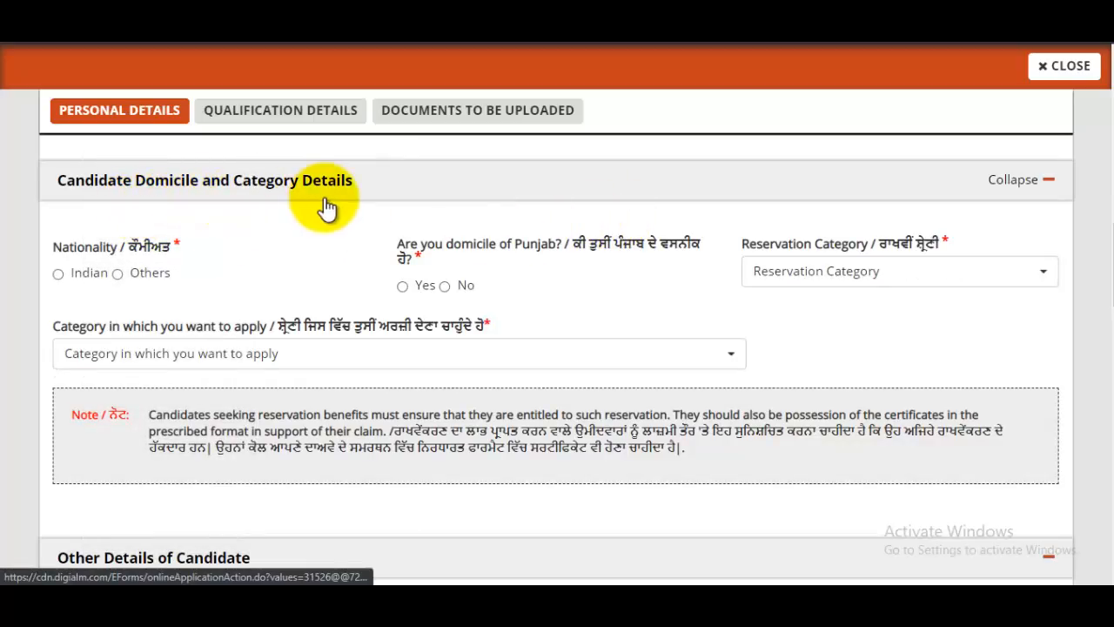
# Step: Set nationality to Indian and answer Yes to Punjab domicile
pyautogui.click(58, 274)
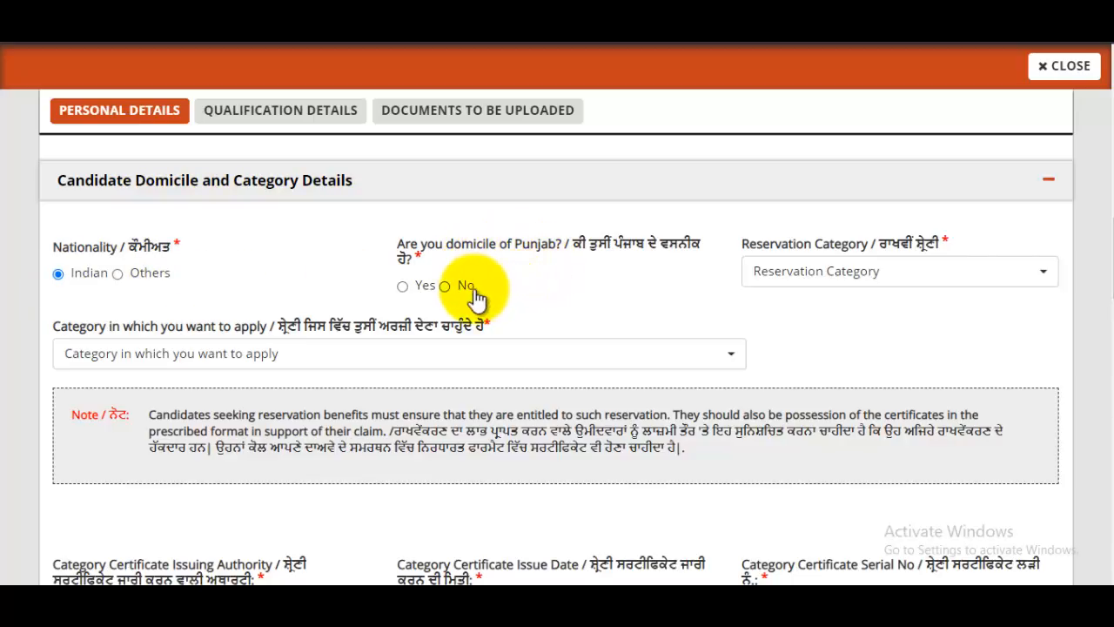
pyautogui.click(404, 287)
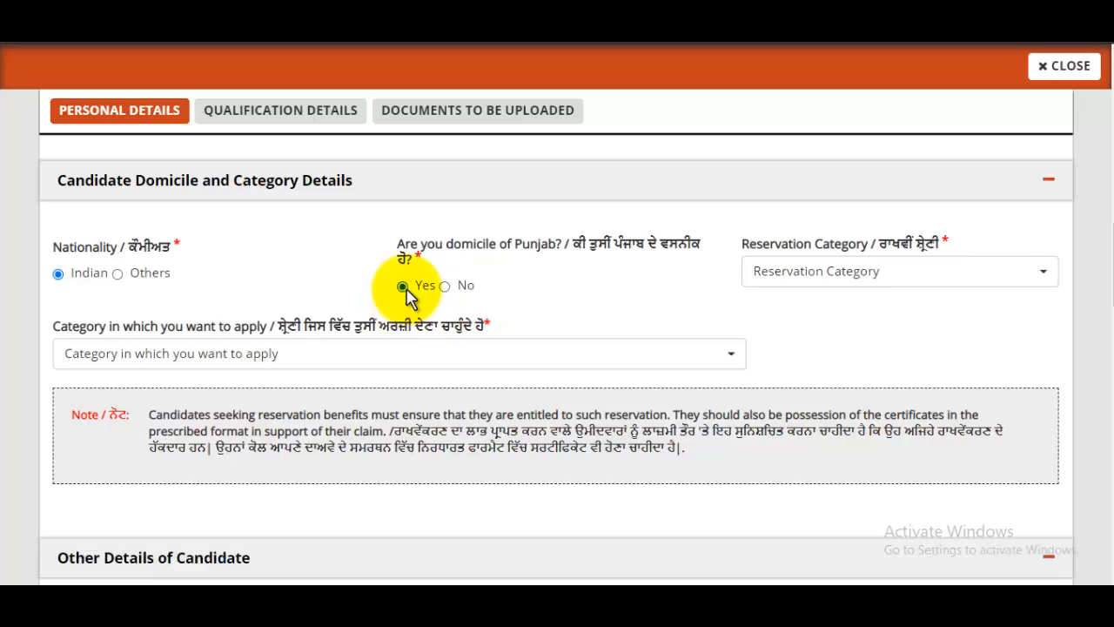
pyautogui.click(448, 289)
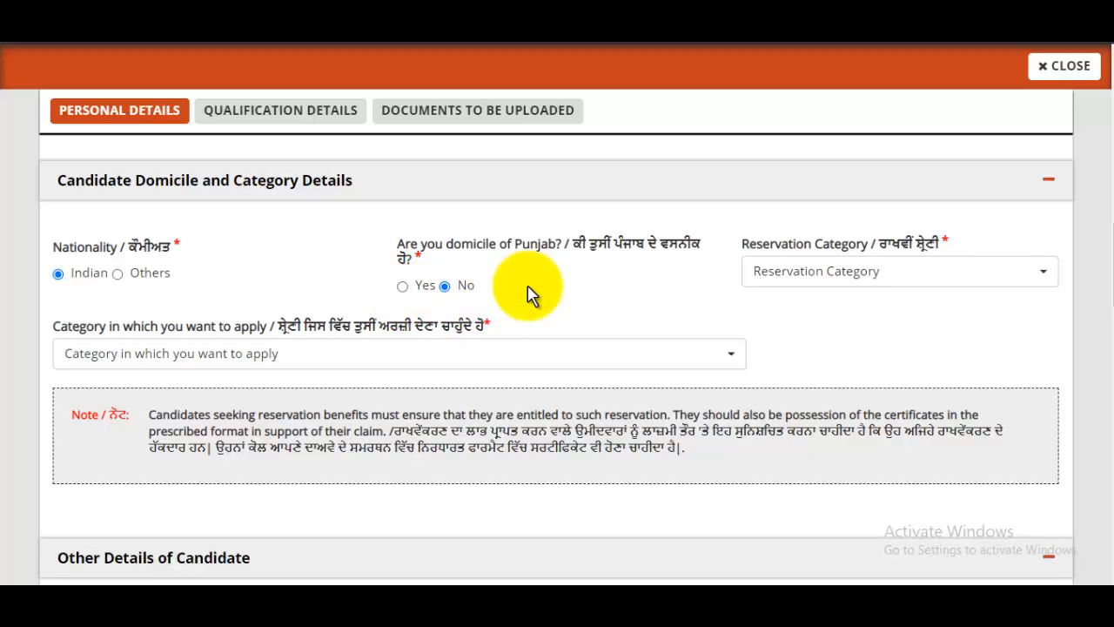
pyautogui.click(403, 286)
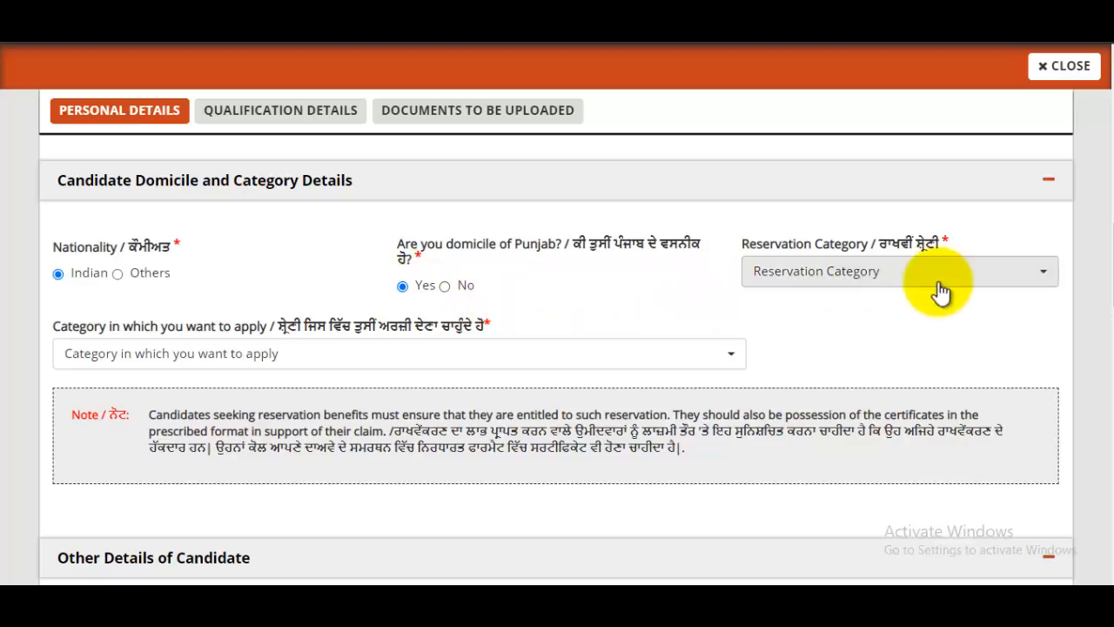
# Step: Pick General (UR) as both the reservation category and the category to apply under
pyautogui.click(805, 272)
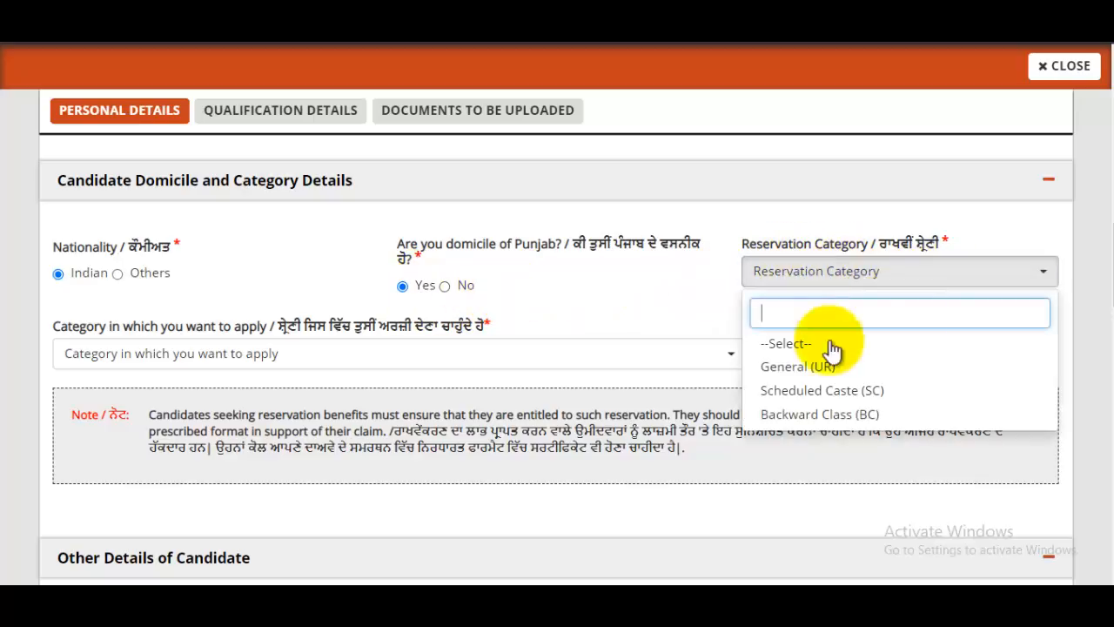
pyautogui.click(818, 376)
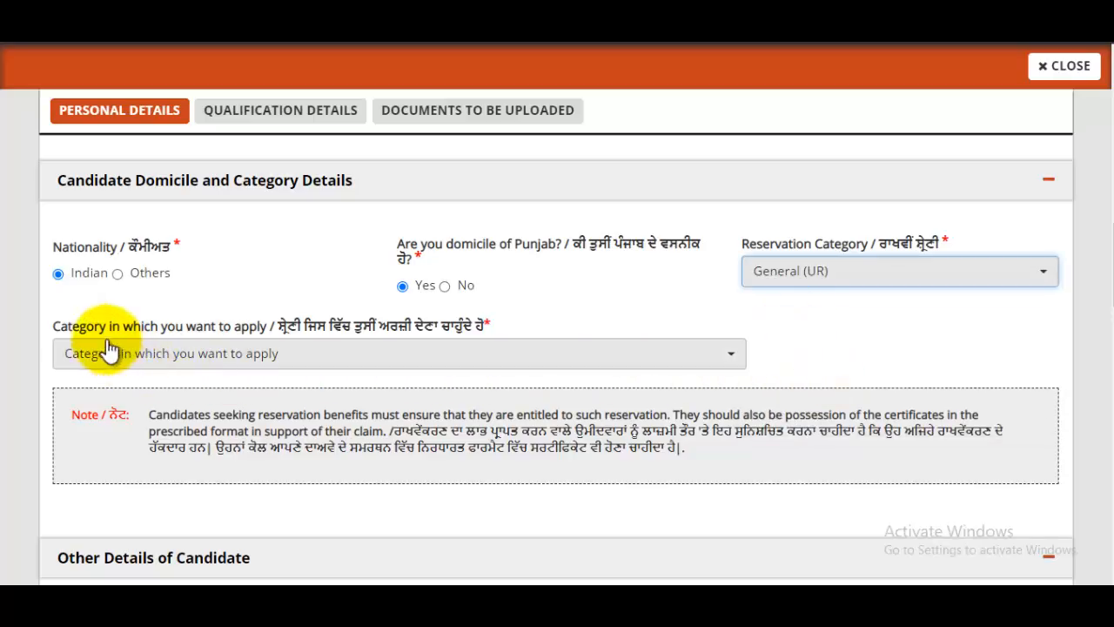
pyautogui.click(275, 351)
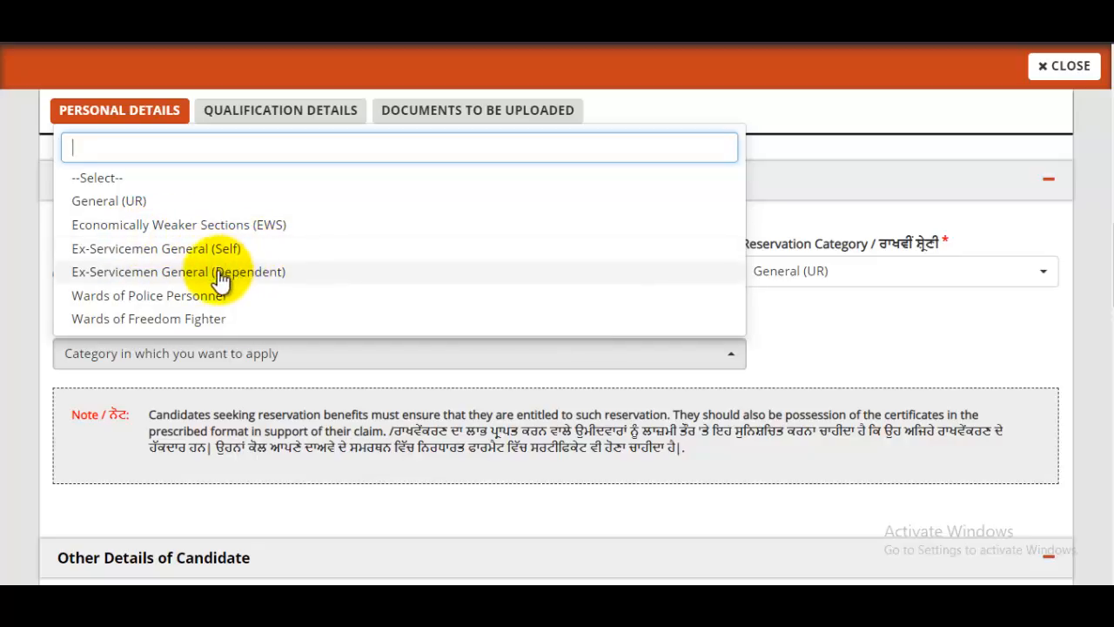
pyautogui.click(134, 203)
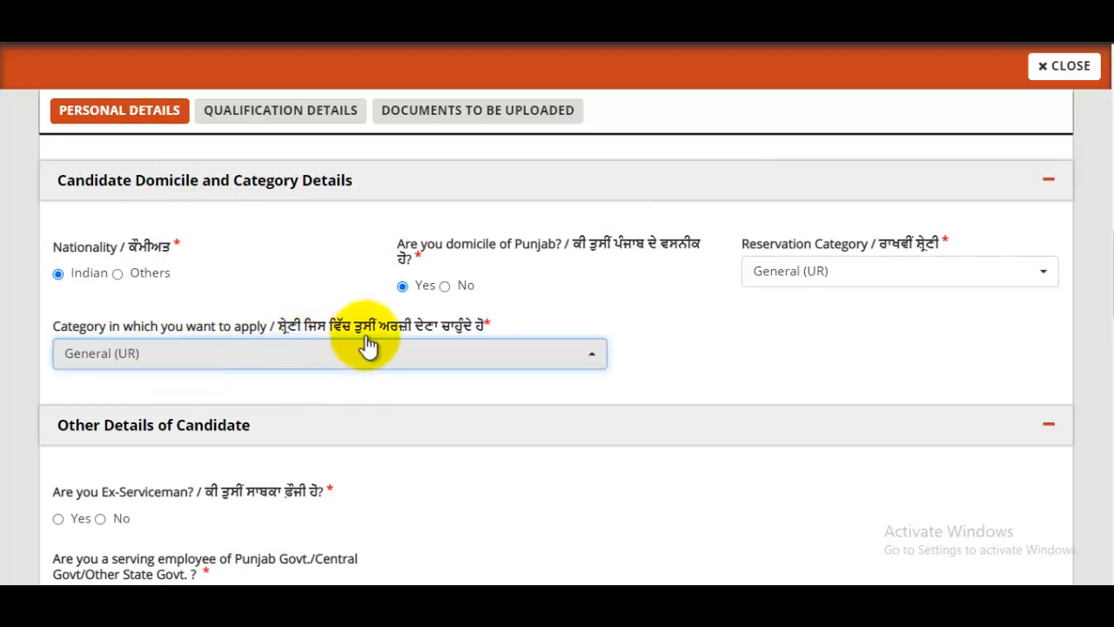
pyautogui.scroll(-4, 369, 345)
pyautogui.scroll(1, 279, 301)
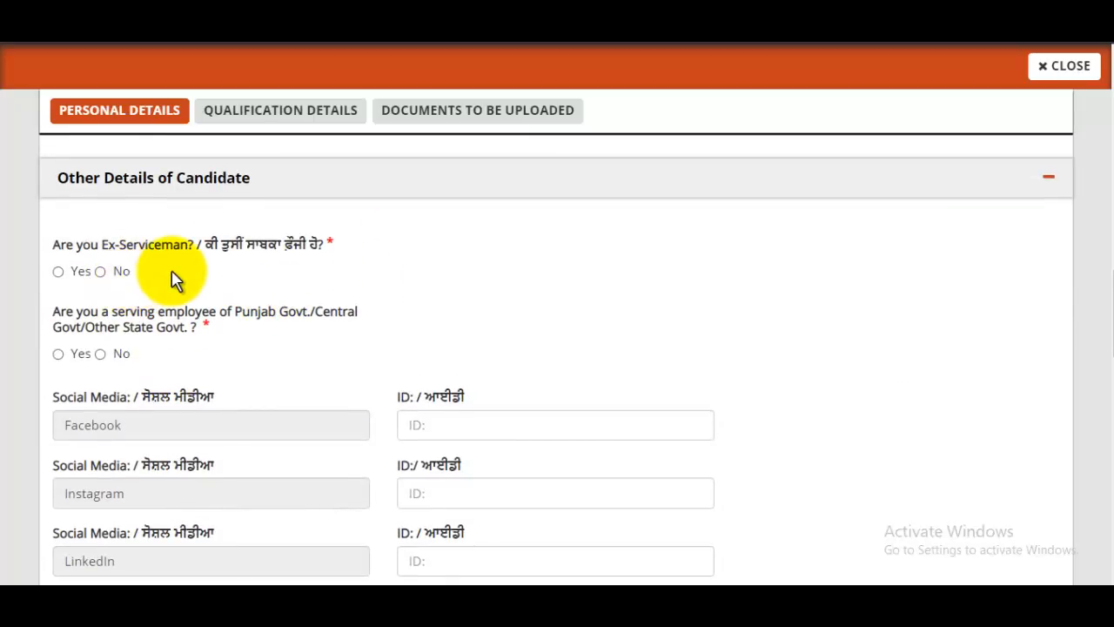
# Step: Answer No to both ex-serviceman and serving government employee
pyautogui.click(100, 272)
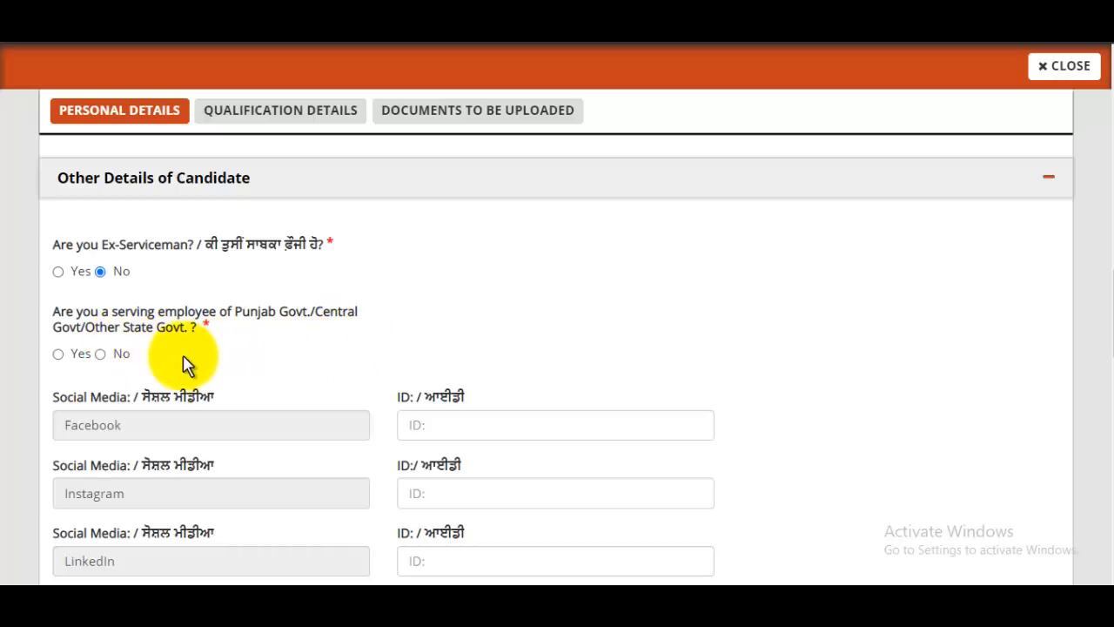
pyautogui.click(100, 353)
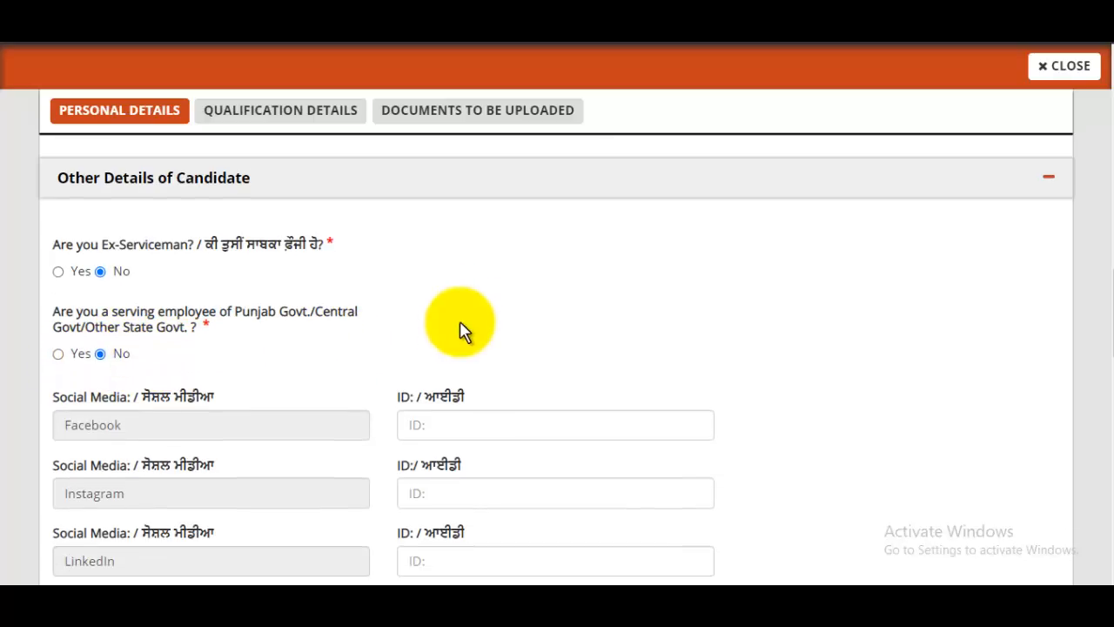
pyautogui.scroll(-2, 461, 330)
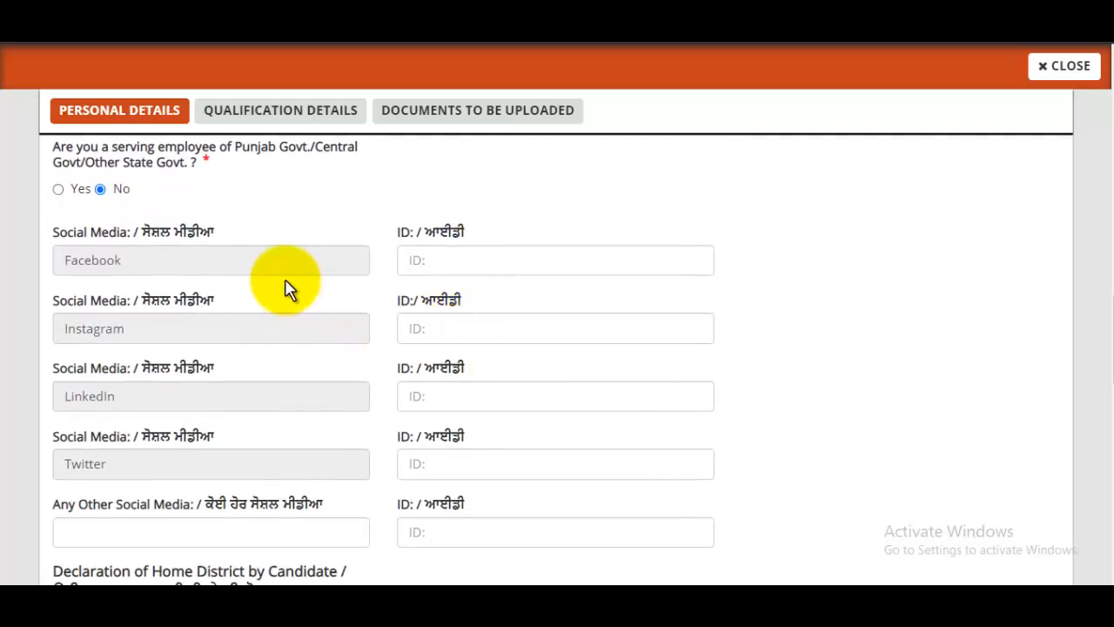
# Step: Leave the Facebook, Instagram, LinkedIn and Twitter ID fields blank
pyautogui.click(501, 264)
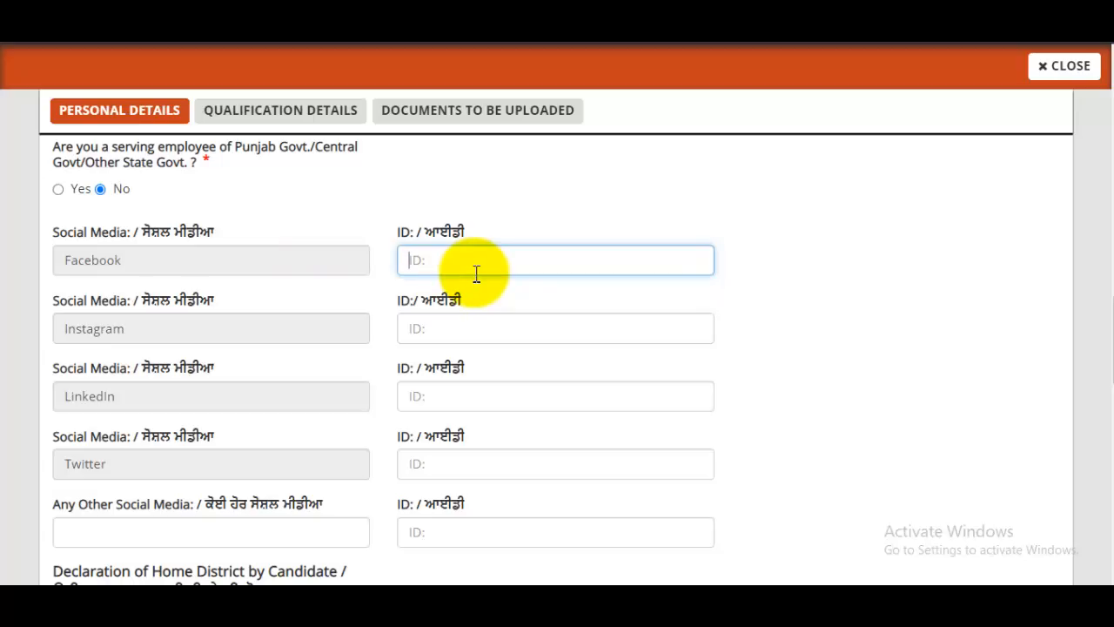
pyautogui.click(472, 327)
pyautogui.click(467, 397)
pyautogui.click(463, 461)
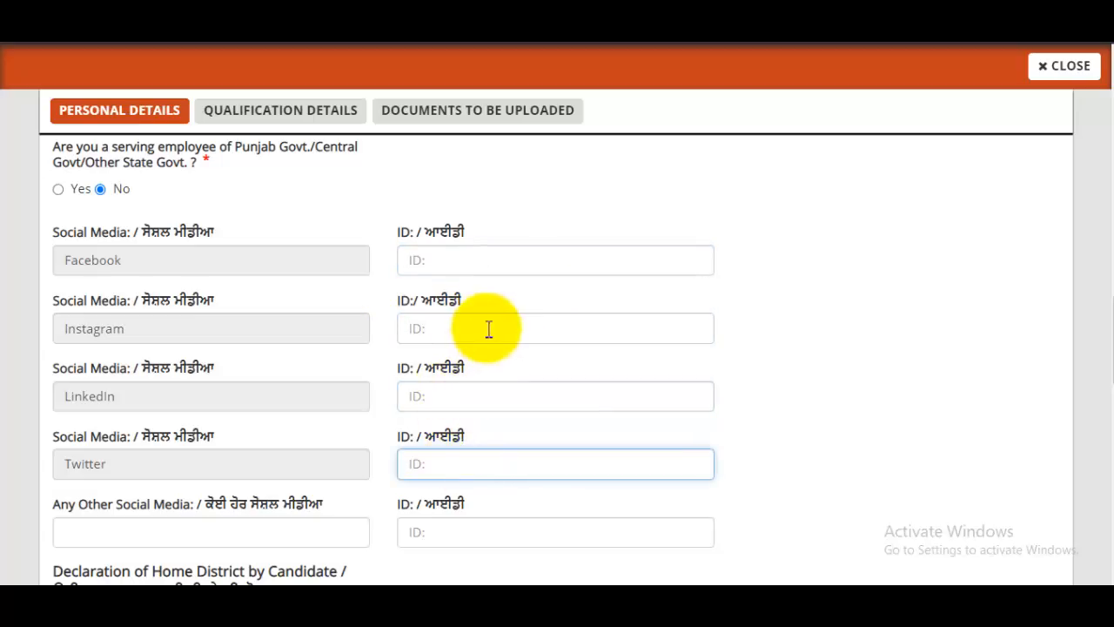
pyautogui.click(481, 259)
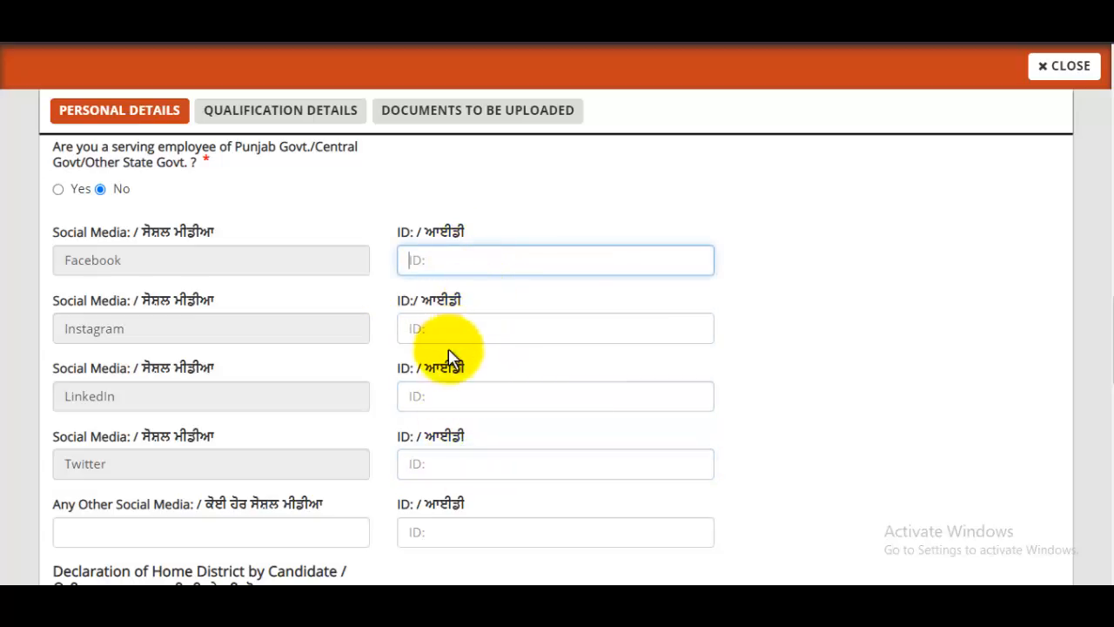
pyautogui.click(452, 464)
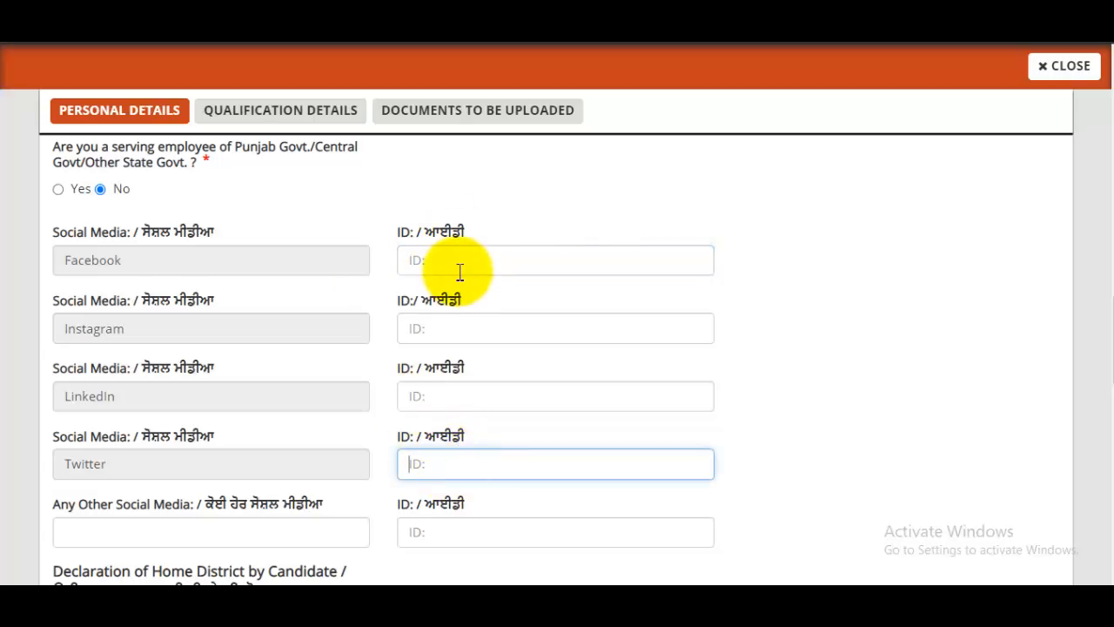
pyautogui.scroll(-3, 462, 276)
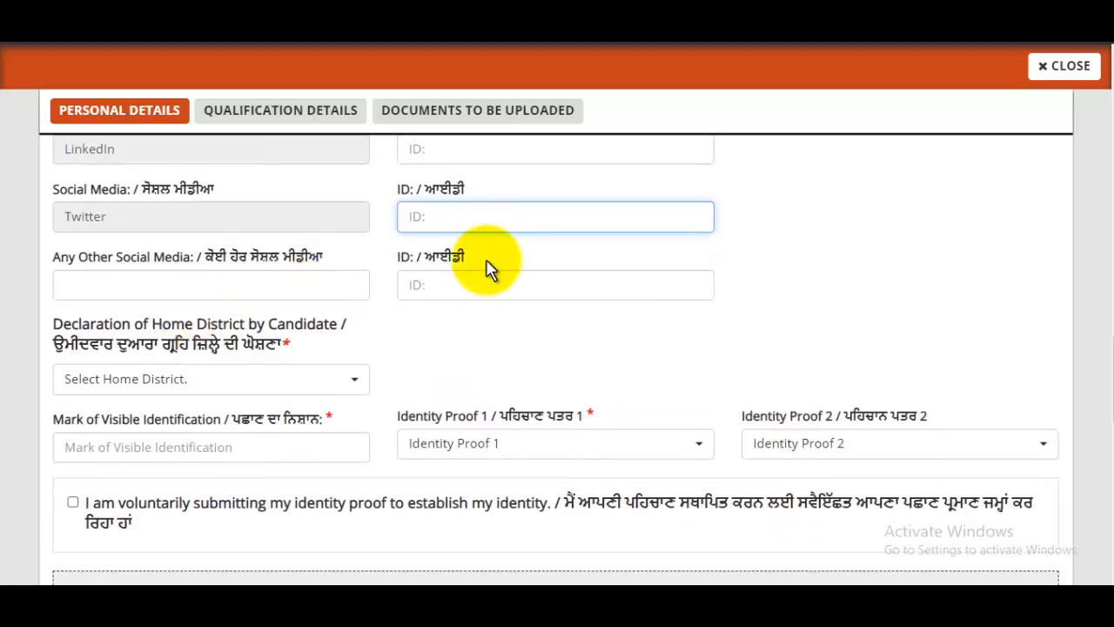
# Step: Leave the other social media fields empty and choose Amritsar Rural as home district
pyautogui.click(241, 287)
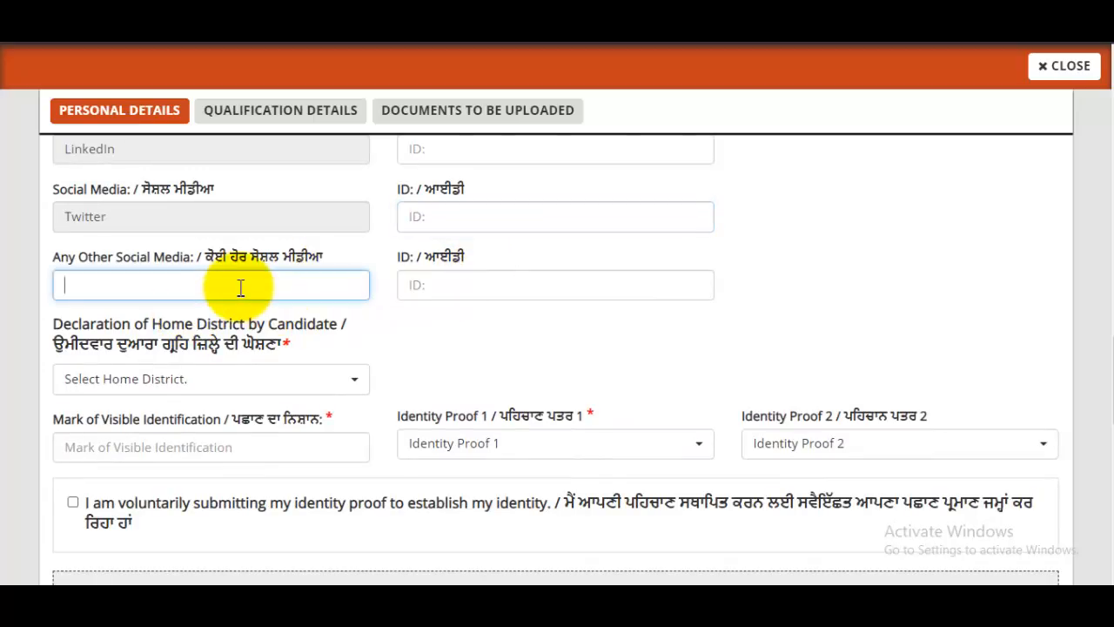
pyautogui.click(442, 275)
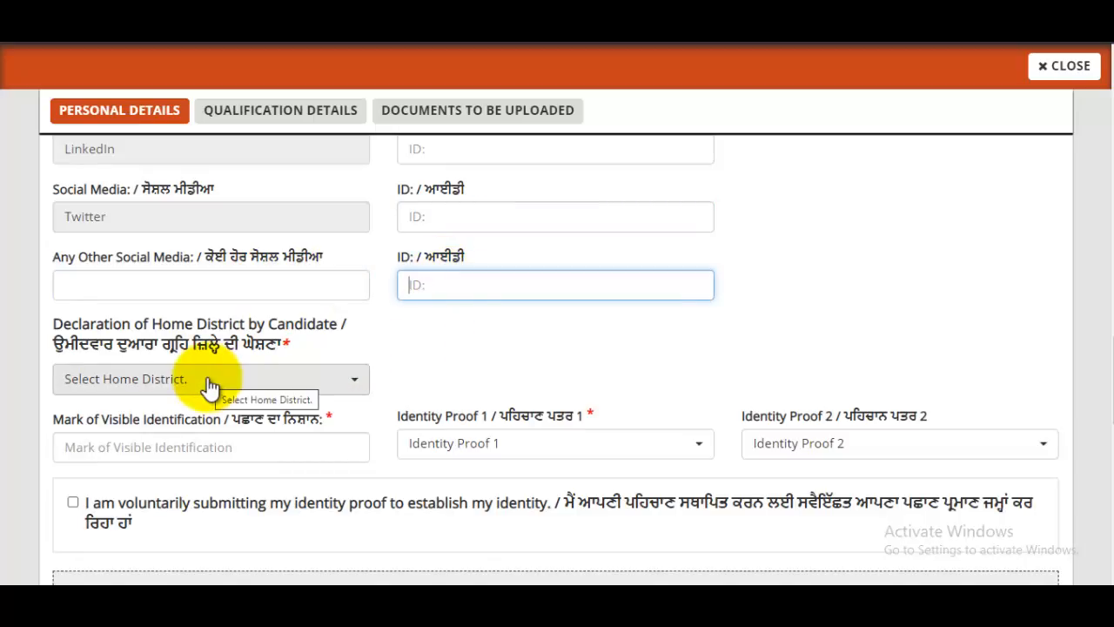
pyautogui.click(278, 389)
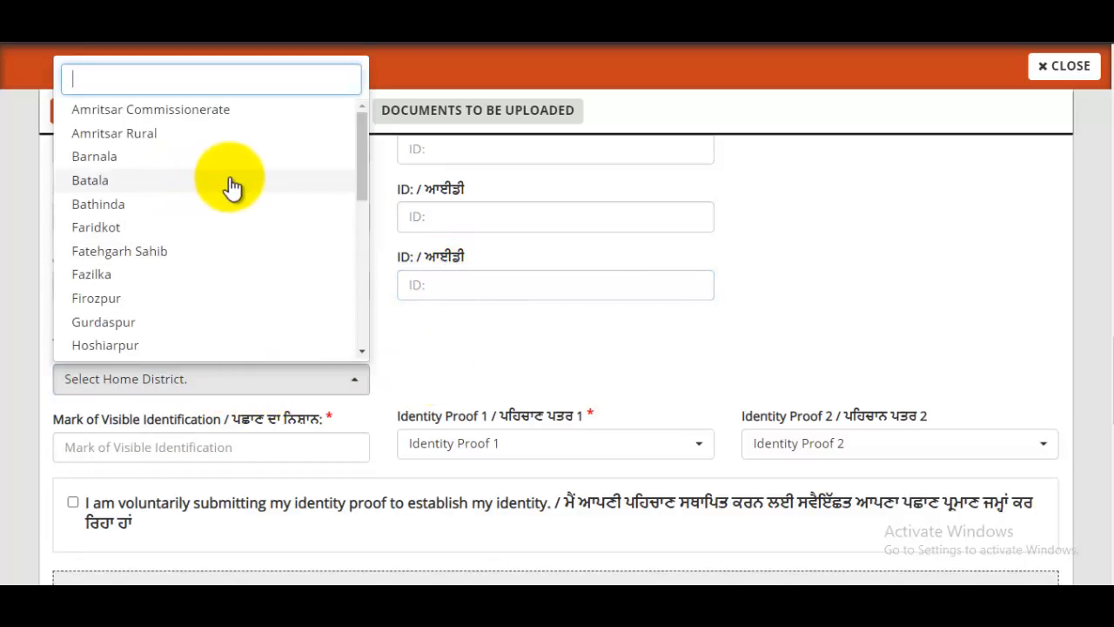
pyautogui.click(128, 144)
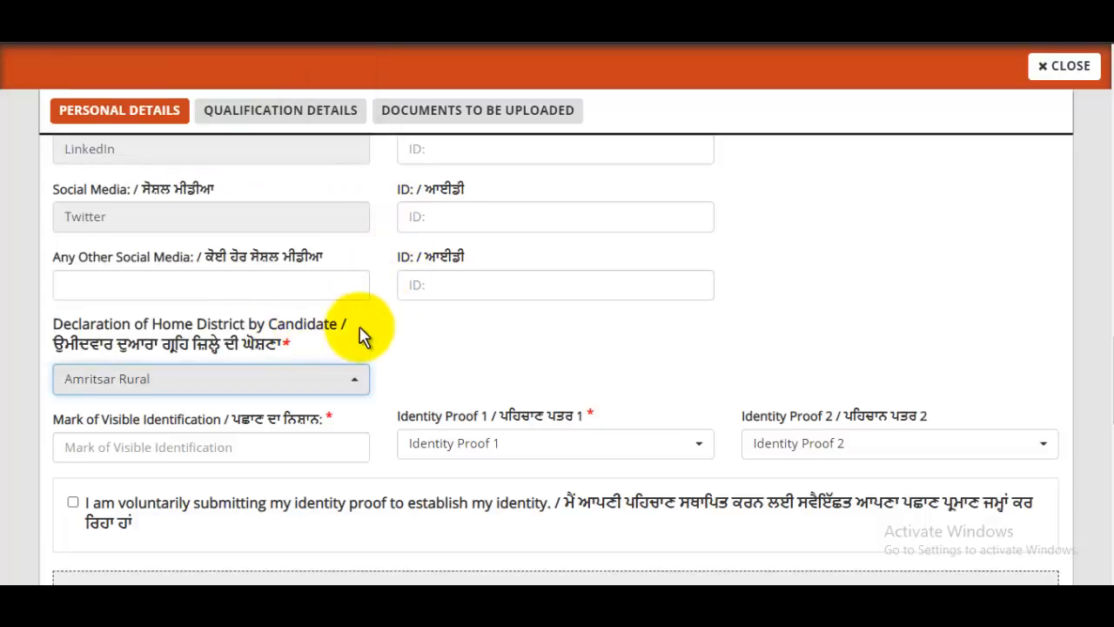
pyautogui.scroll(-1, 394, 287)
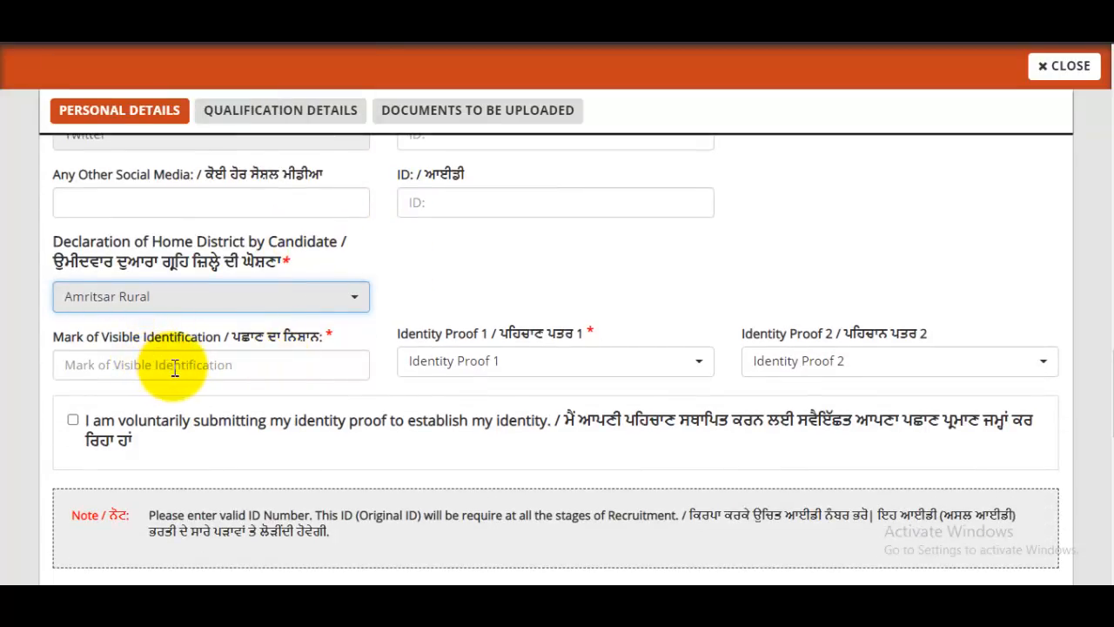
# Step: Enter mark 'MOLE ON MY CHICK', choose Pan Card and Aadhar Card proofs, and tick consent
pyautogui.click(175, 367)
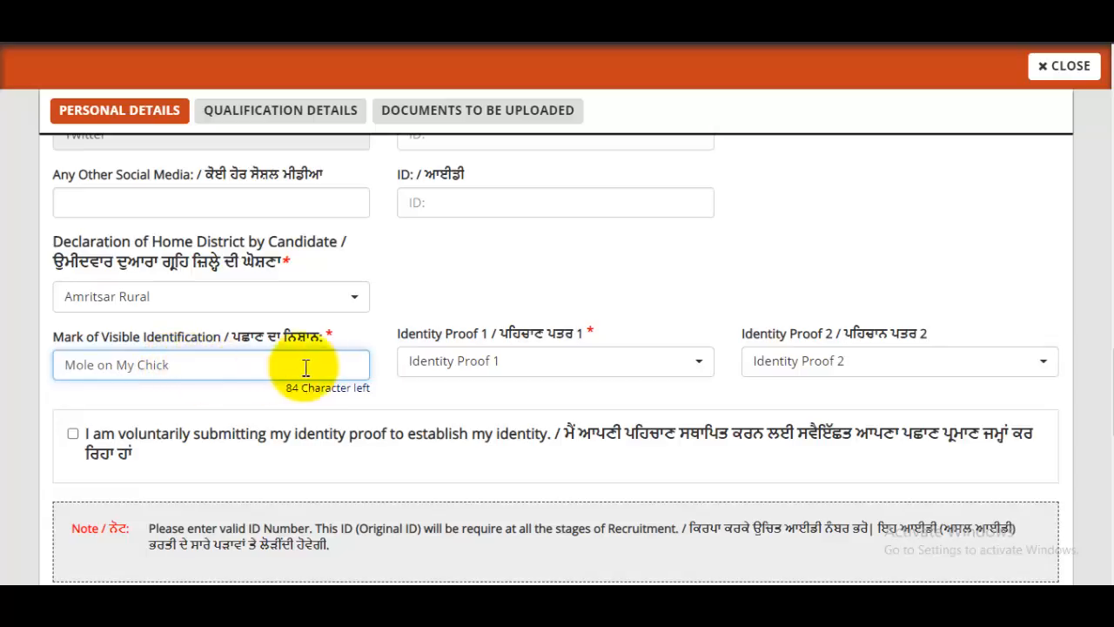
pyautogui.click(497, 369)
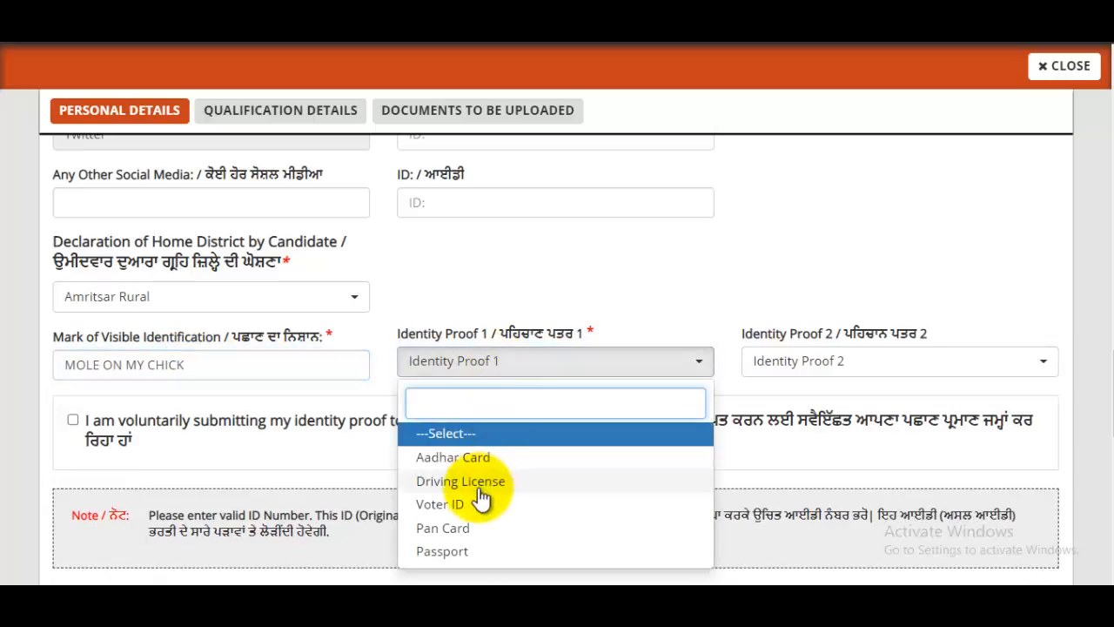
pyautogui.click(456, 529)
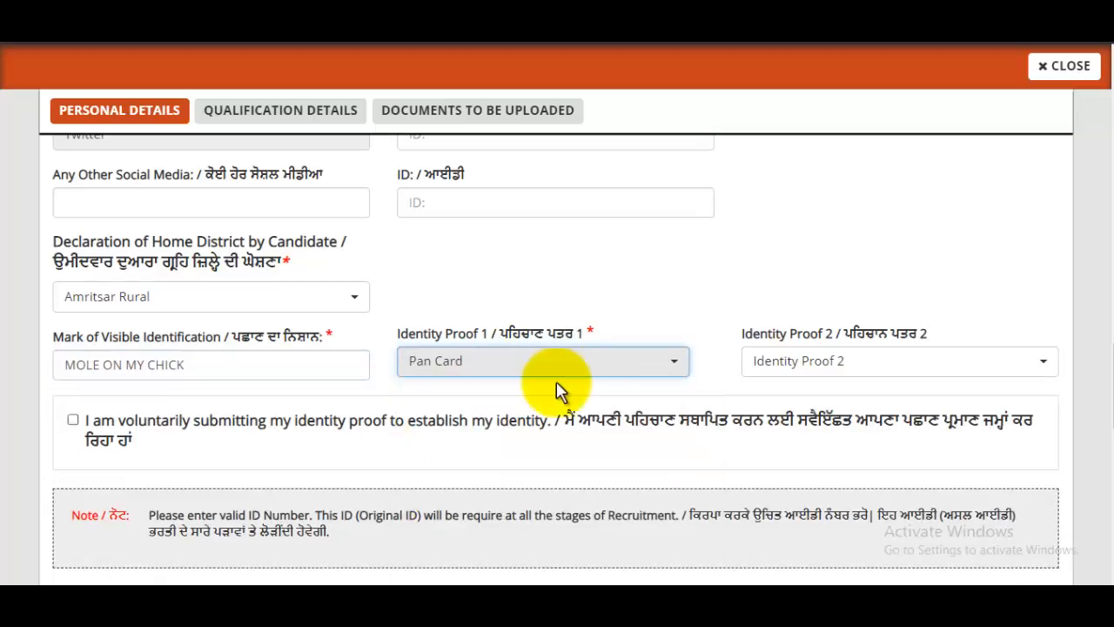
pyautogui.click(825, 366)
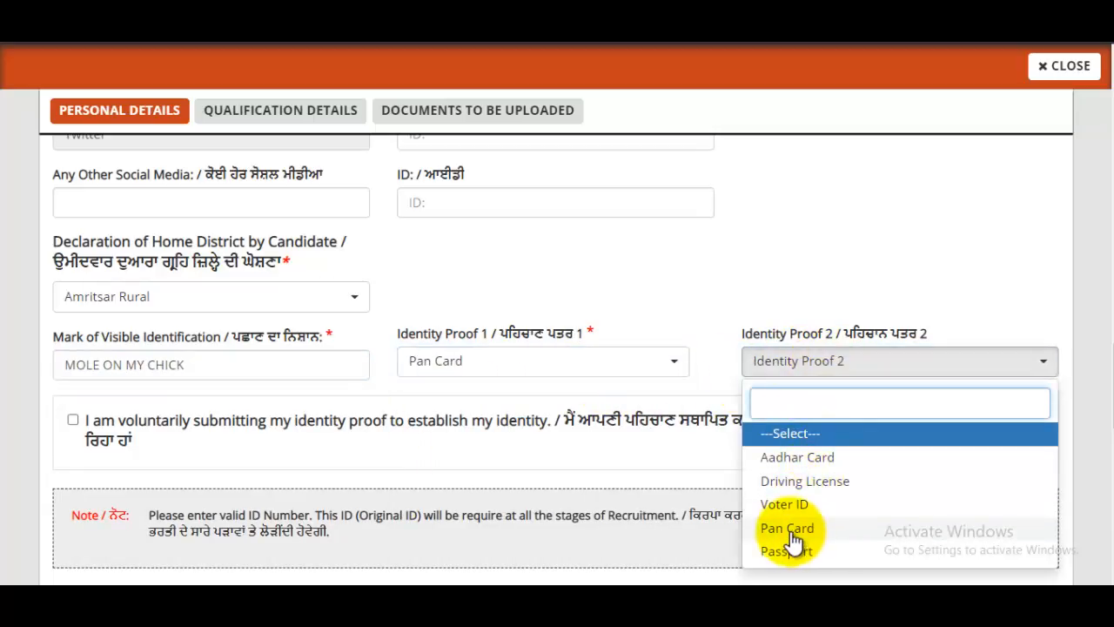
pyautogui.click(818, 459)
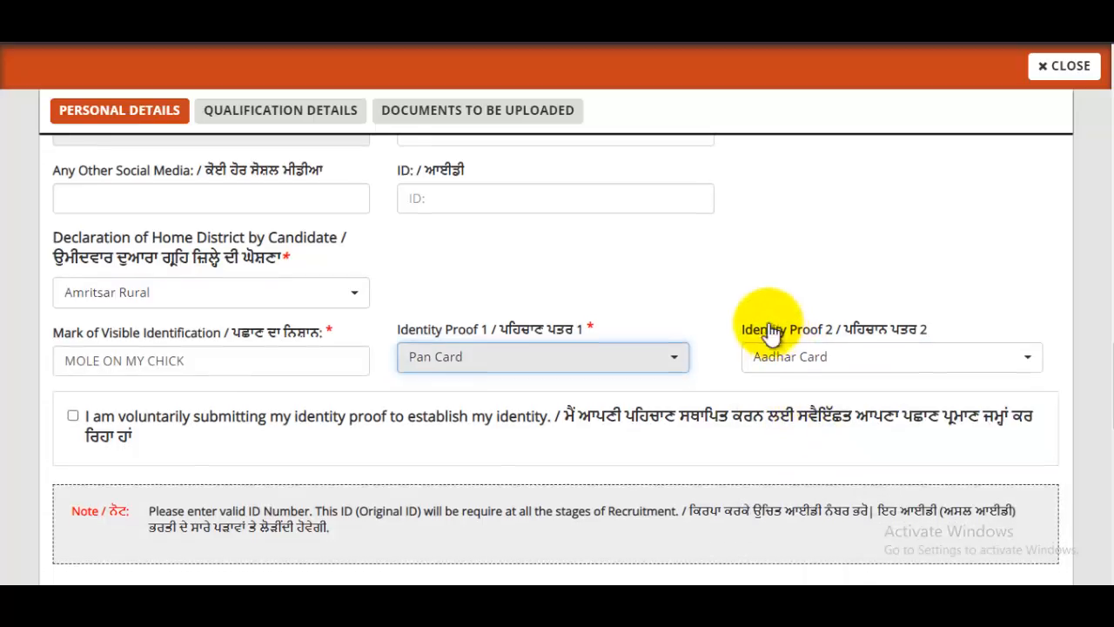
pyautogui.scroll(-2, 770, 335)
pyautogui.click(72, 256)
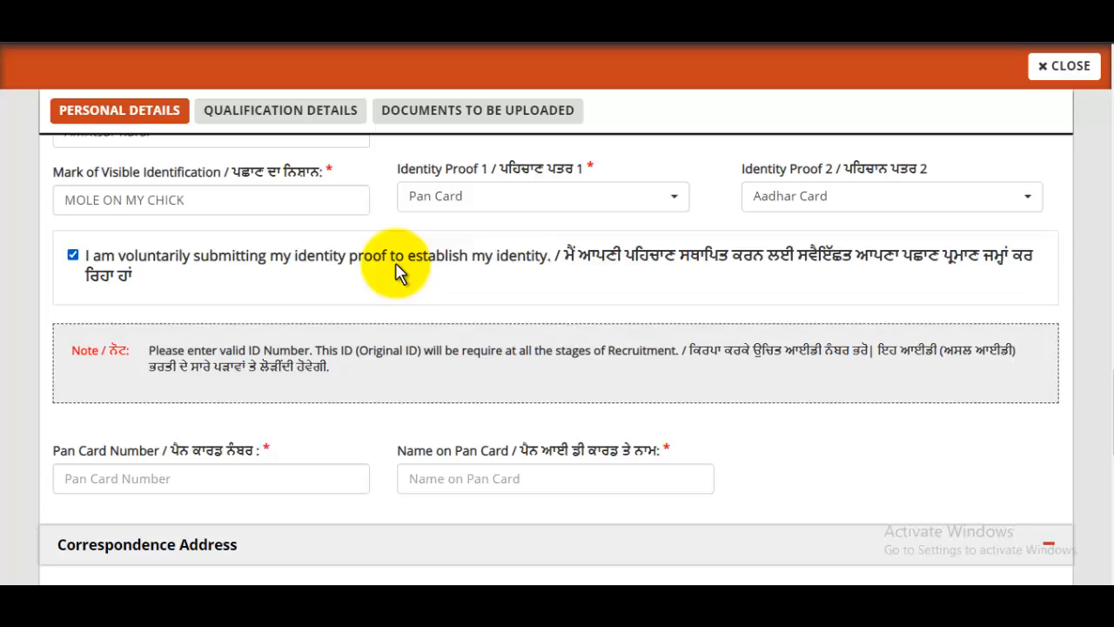
# Step: Fill in the PAN card number and the cardholder's name as printed on the card
pyautogui.scroll(-3, 490, 274)
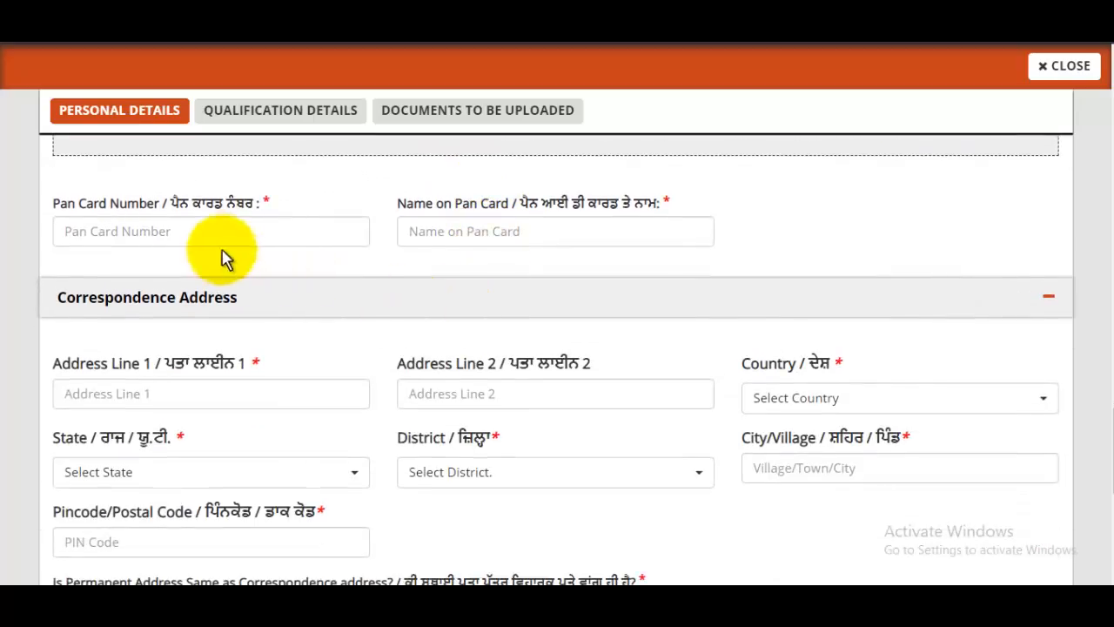
pyautogui.click(212, 235)
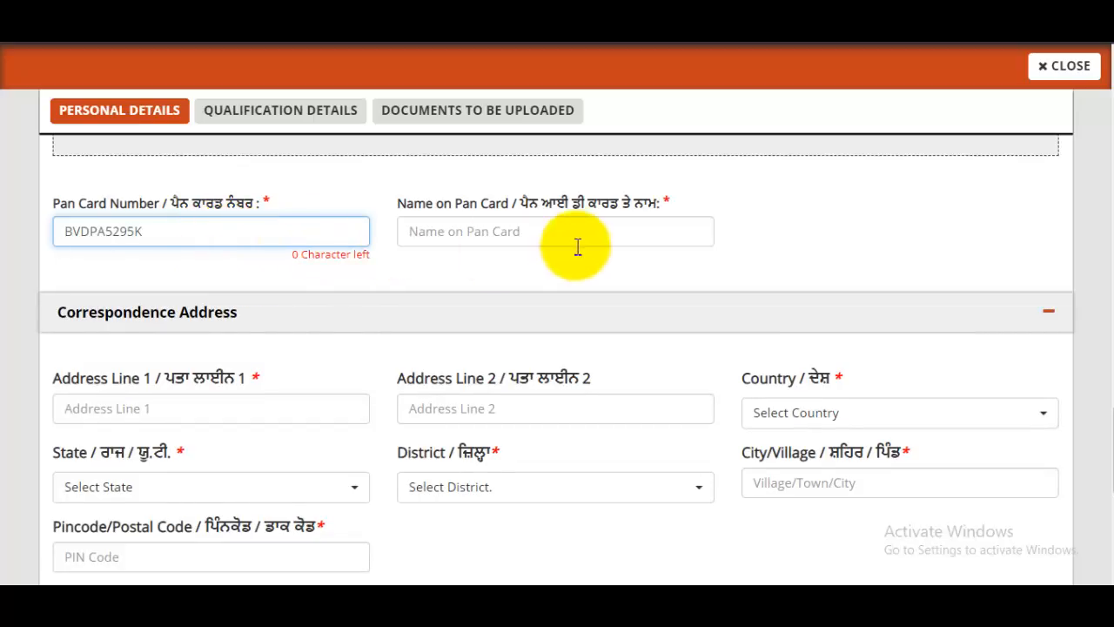
pyautogui.click(553, 229)
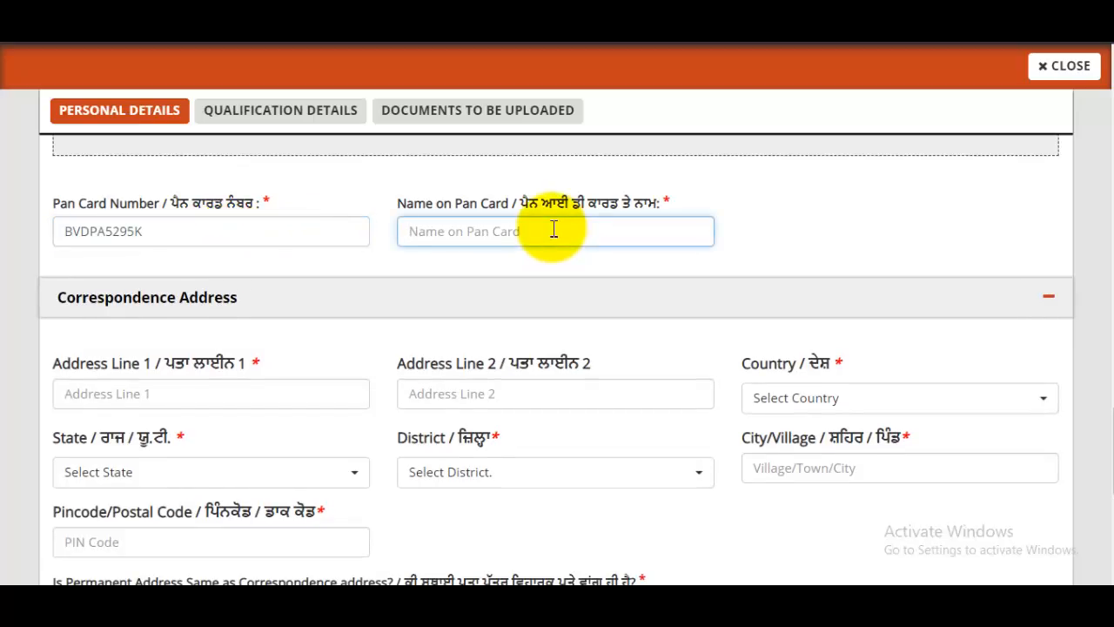
pyautogui.press('capslock')
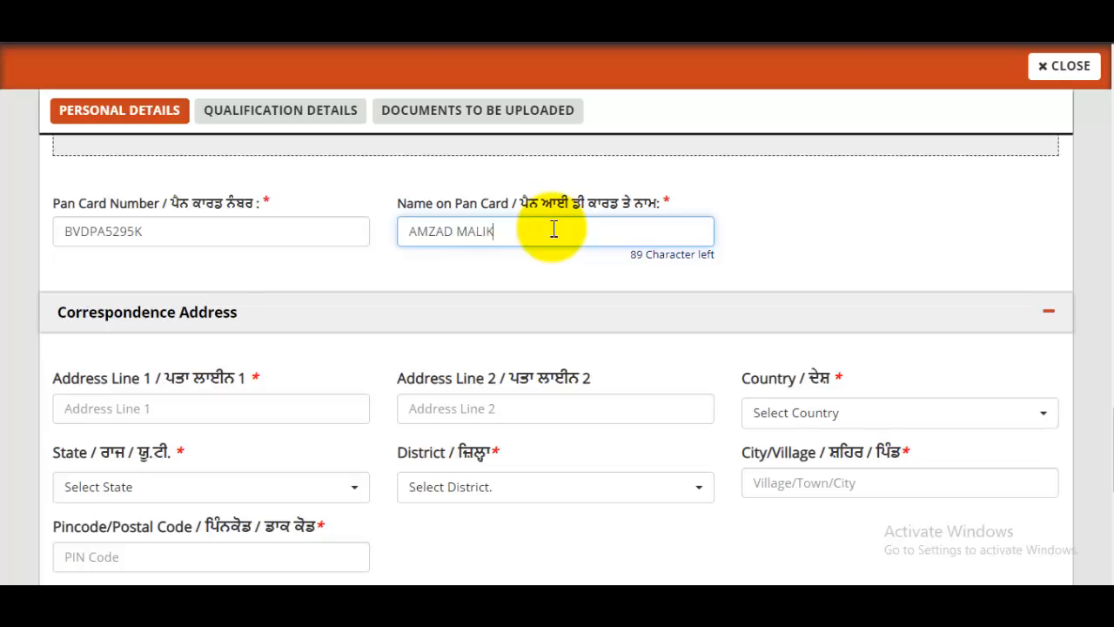
pyautogui.click(503, 266)
# Step: Enter both lines of the correspondence street address
pyautogui.scroll(-1, 365, 306)
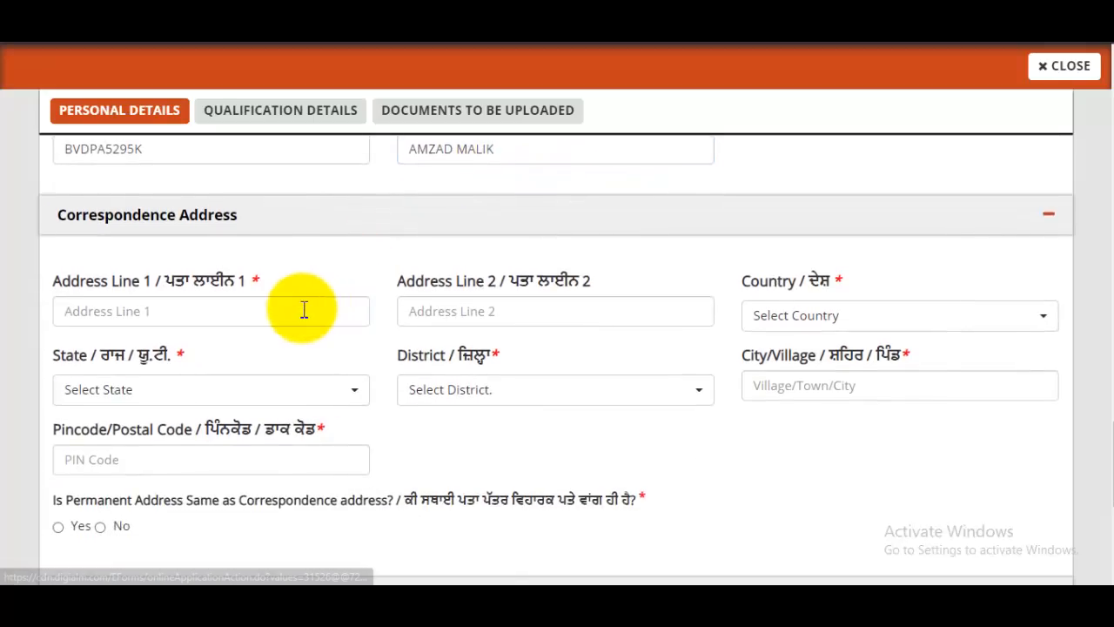
pyautogui.click(303, 311)
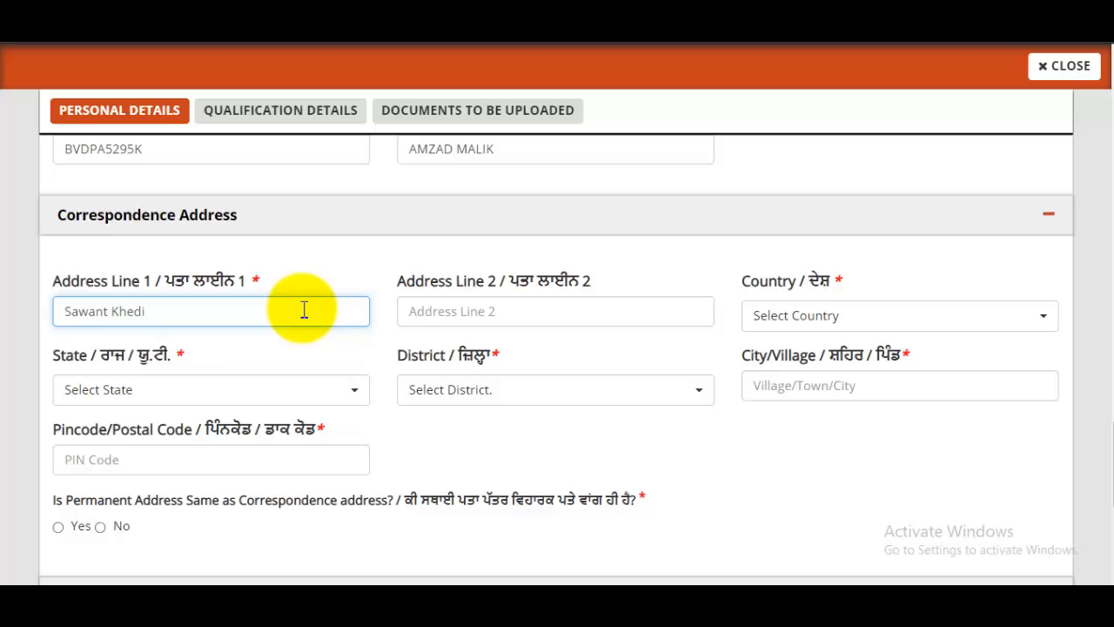
pyautogui.click(549, 320)
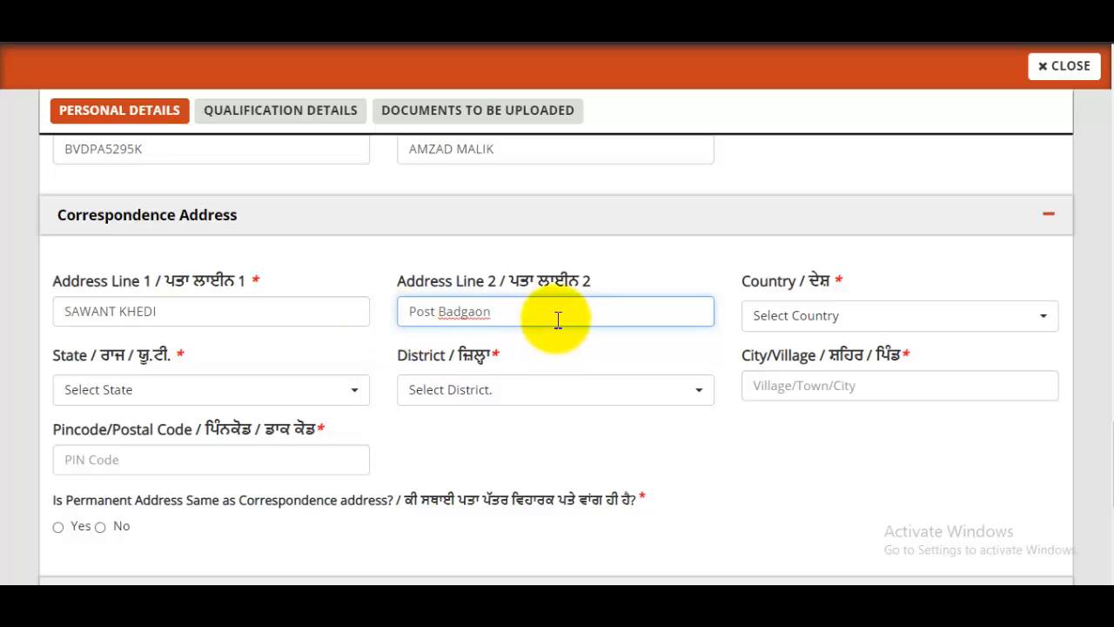
# Step: Set country India, state Uttar Pradesh, district Saharanpur, then enter the city/village and PIN code
pyautogui.click(799, 331)
pyautogui.click(786, 412)
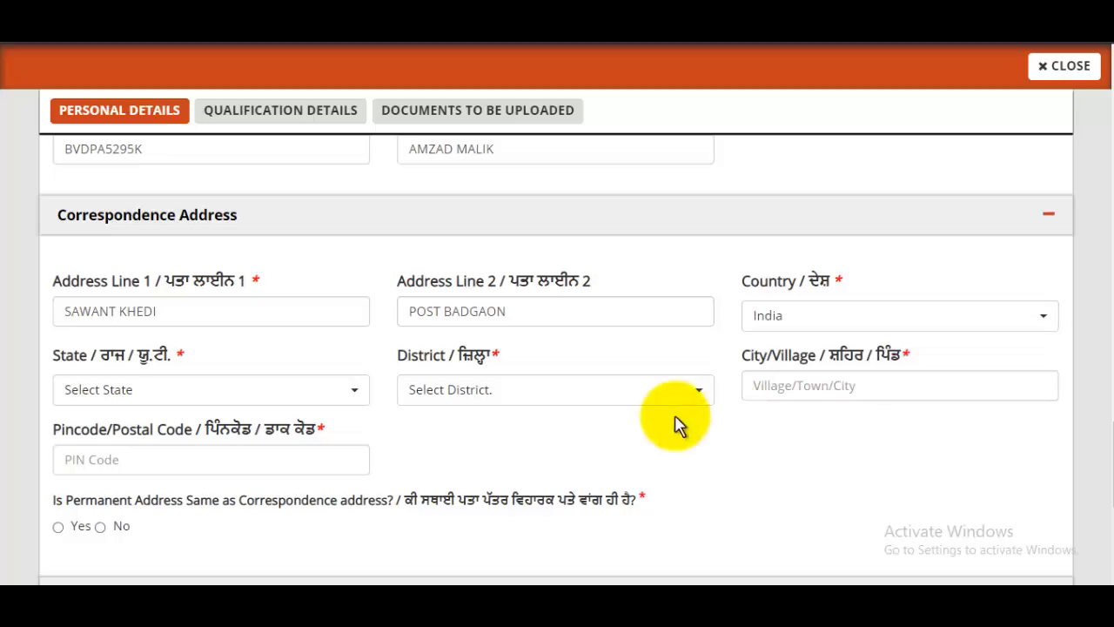
pyautogui.click(208, 396)
pyautogui.scroll(-3, 187, 187)
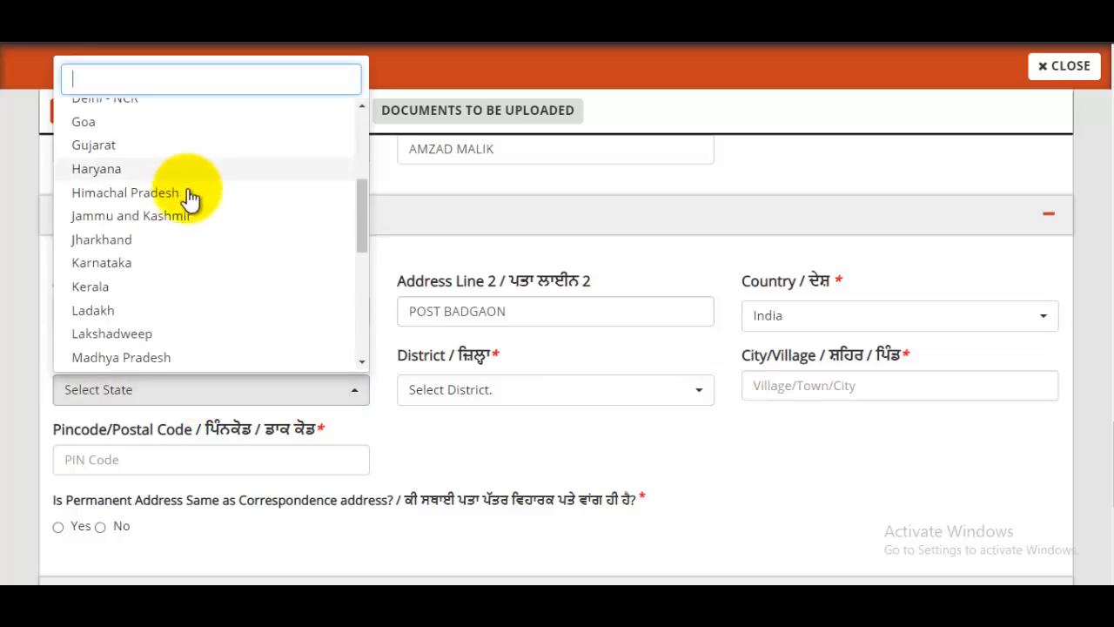
pyautogui.scroll(-5, 159, 319)
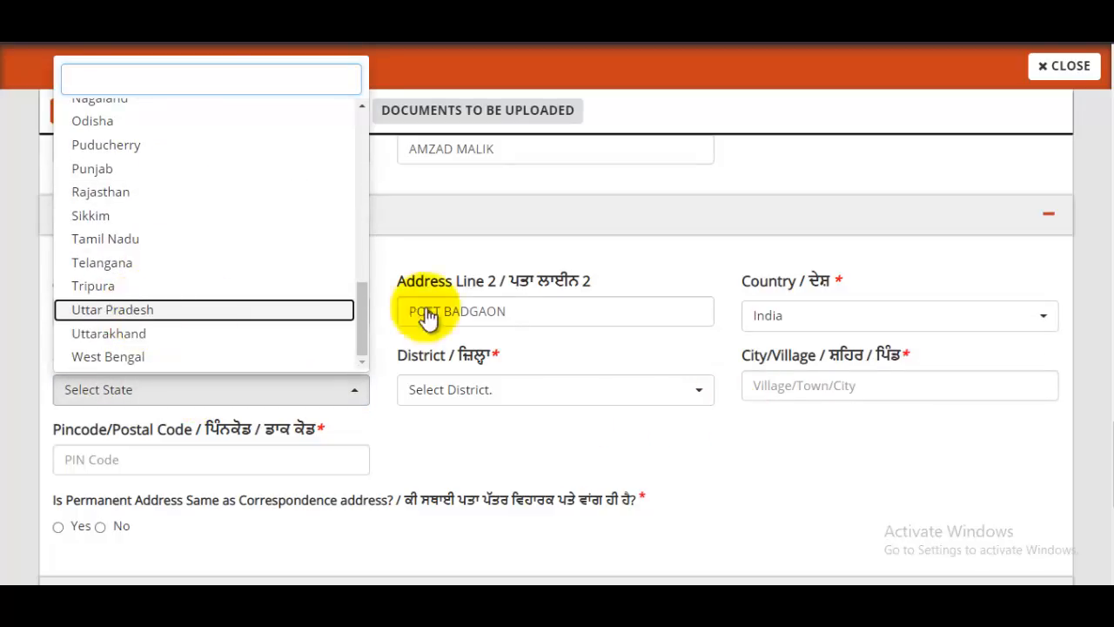
pyautogui.click(498, 394)
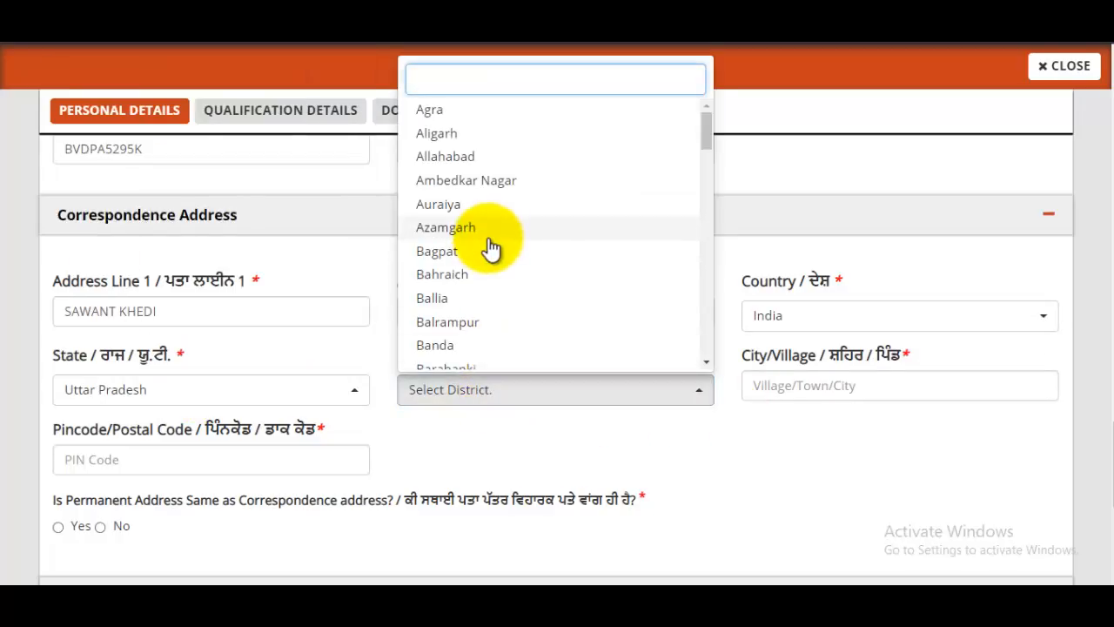
pyautogui.write('SAHA')
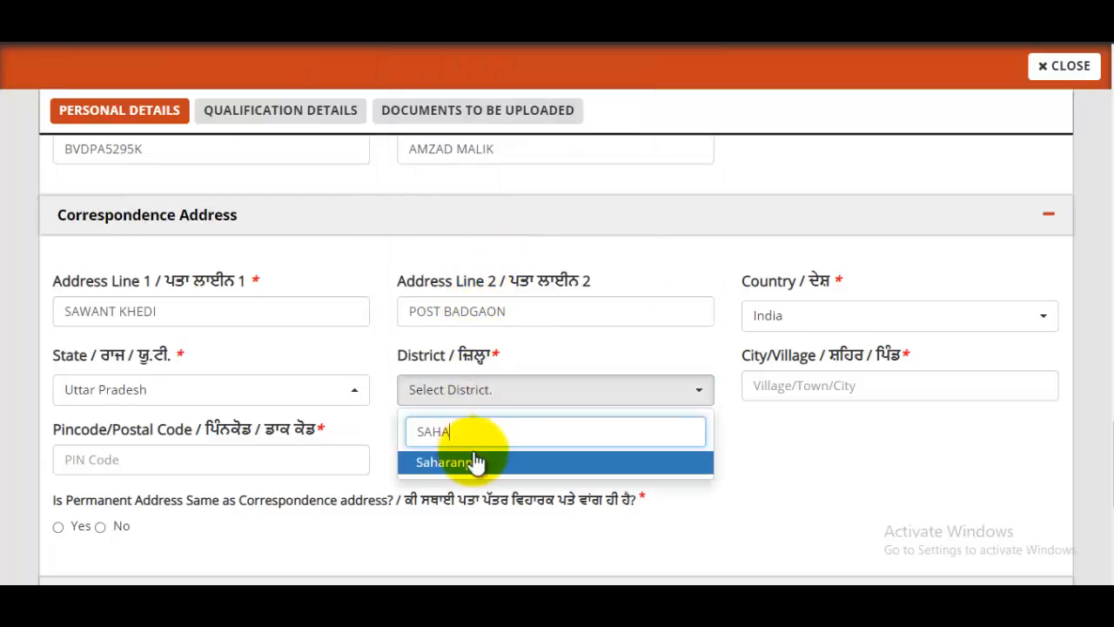
pyautogui.click(849, 385)
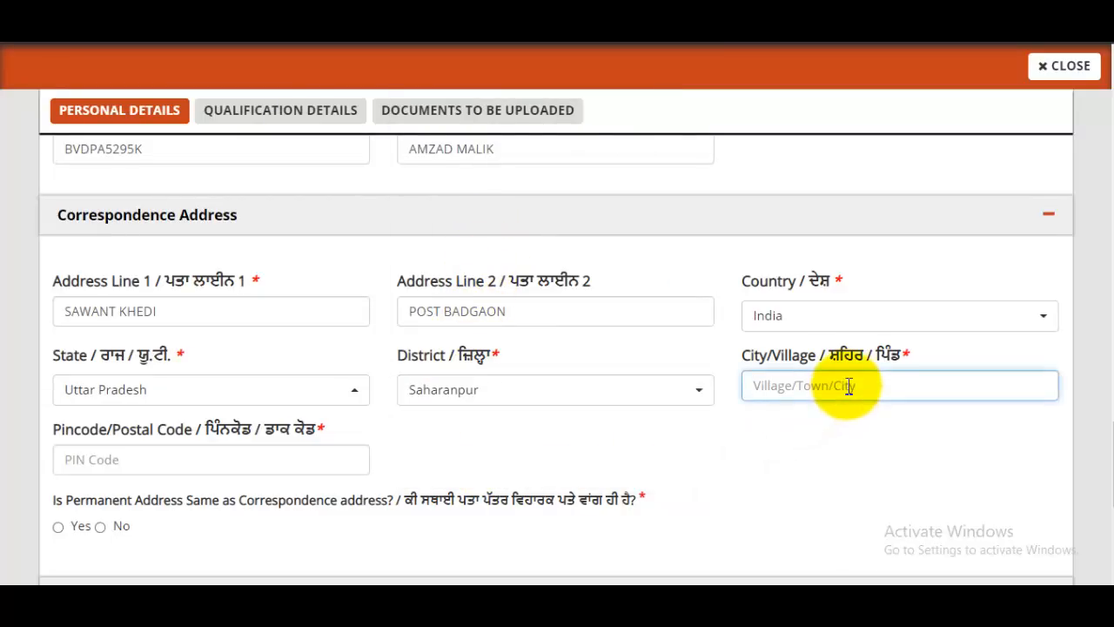
pyautogui.write('Badgoan')
pyautogui.press('Tab')
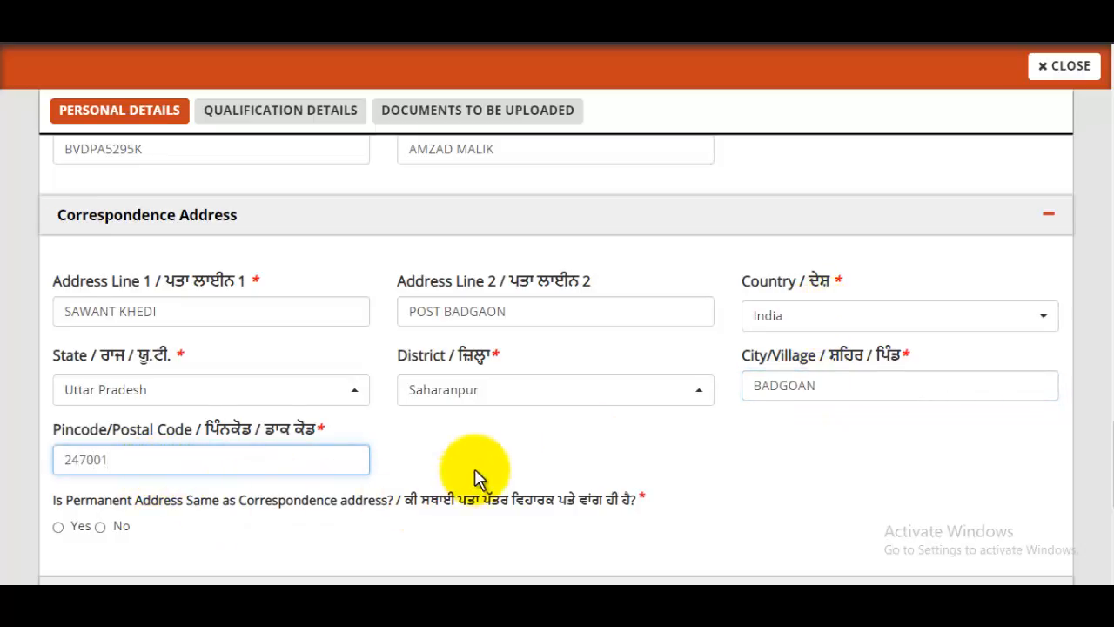
pyautogui.scroll(-2, 475, 468)
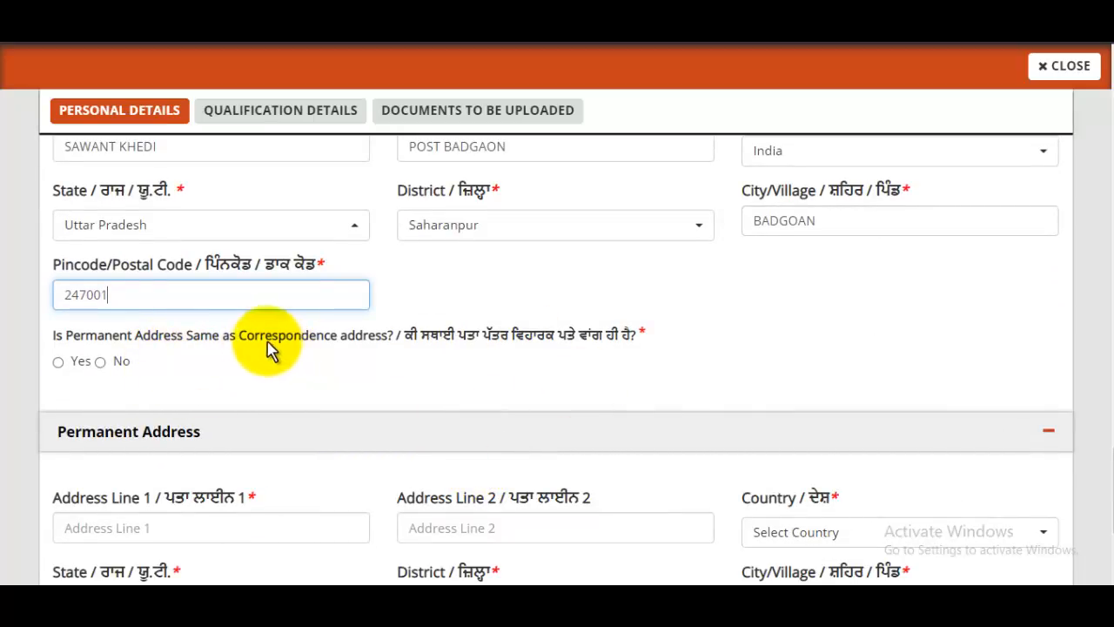
# Step: Mark the permanent address as the same as the correspondence address
pyautogui.click(57, 363)
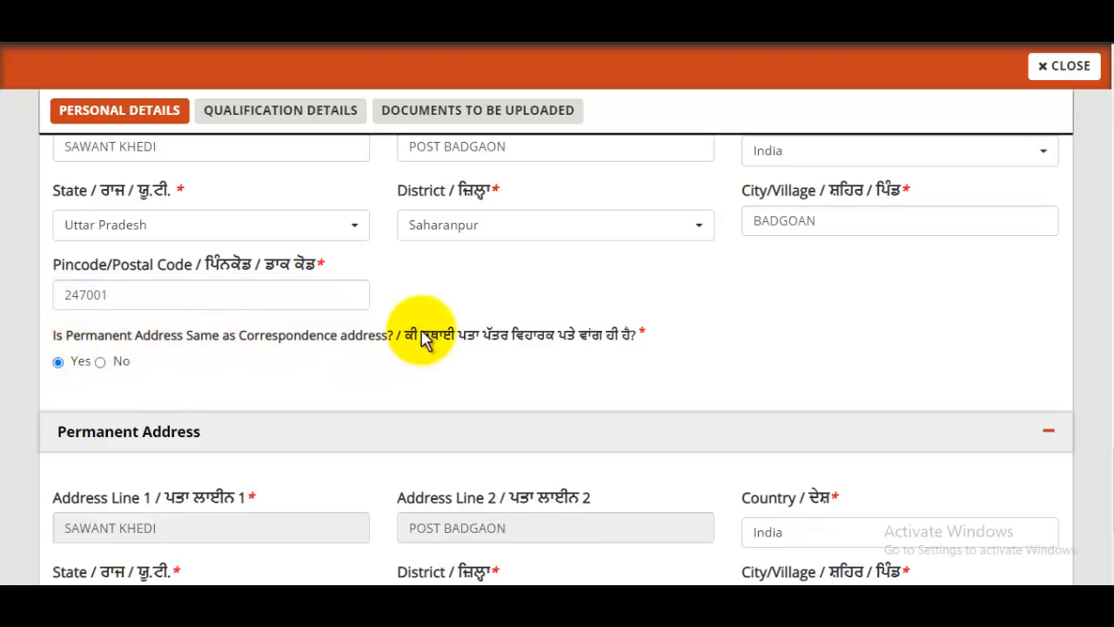
pyautogui.scroll(-1, 531, 366)
pyautogui.scroll(-3, 531, 366)
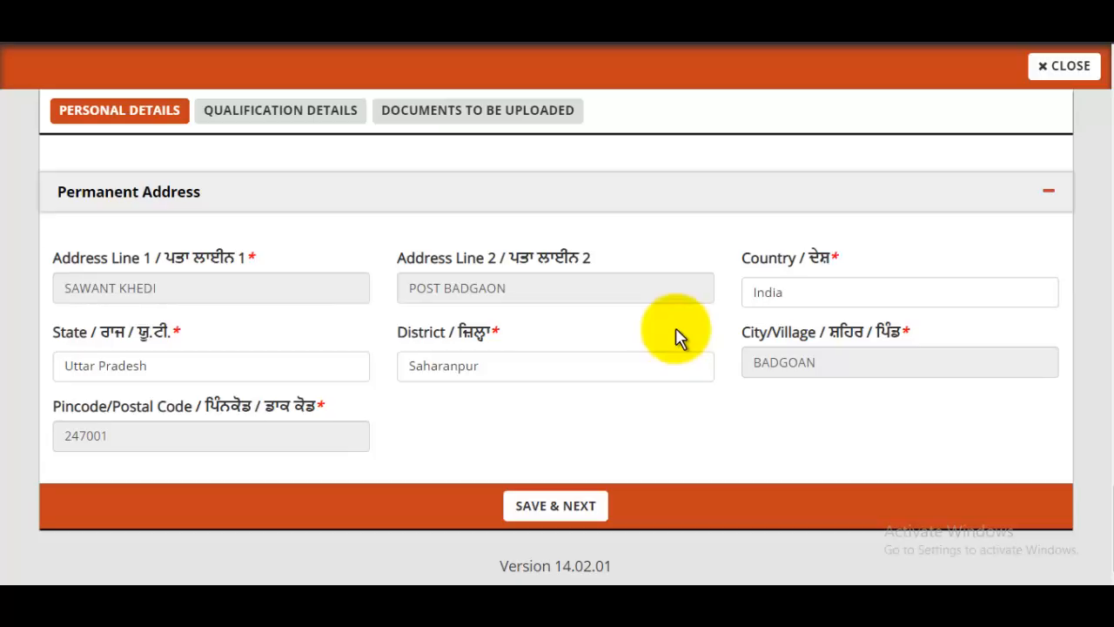
# Step: Save personal details and enter matriculation board UP BOARD, school RCP INTER COLLAGE, marks type Percentage
pyautogui.click(556, 507)
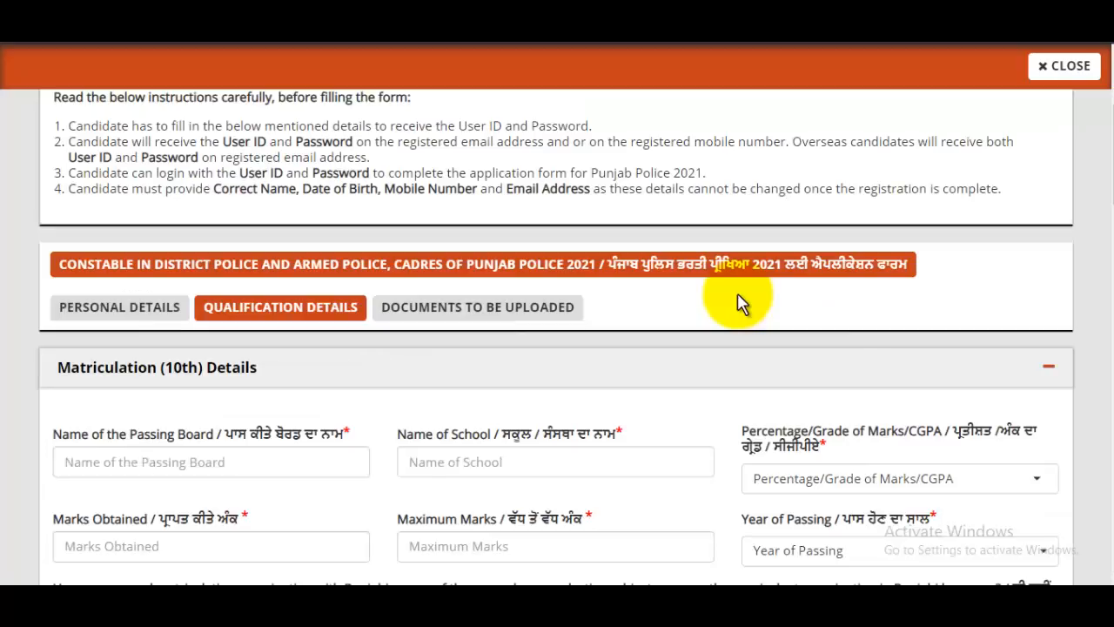
pyautogui.scroll(-1, 738, 302)
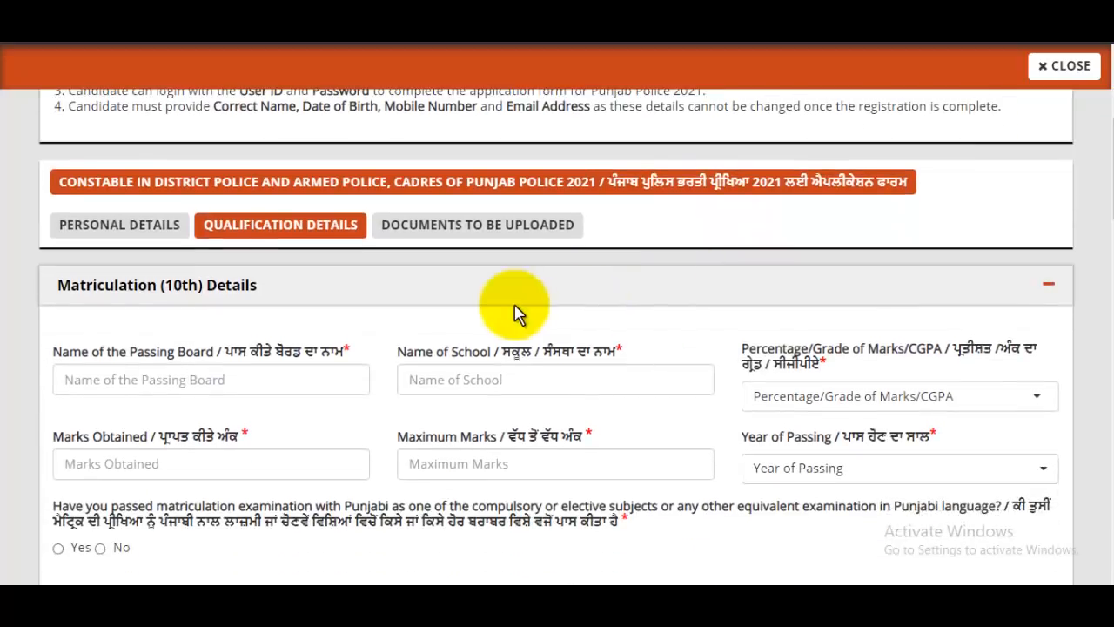
pyautogui.click(178, 367)
pyautogui.write('U')
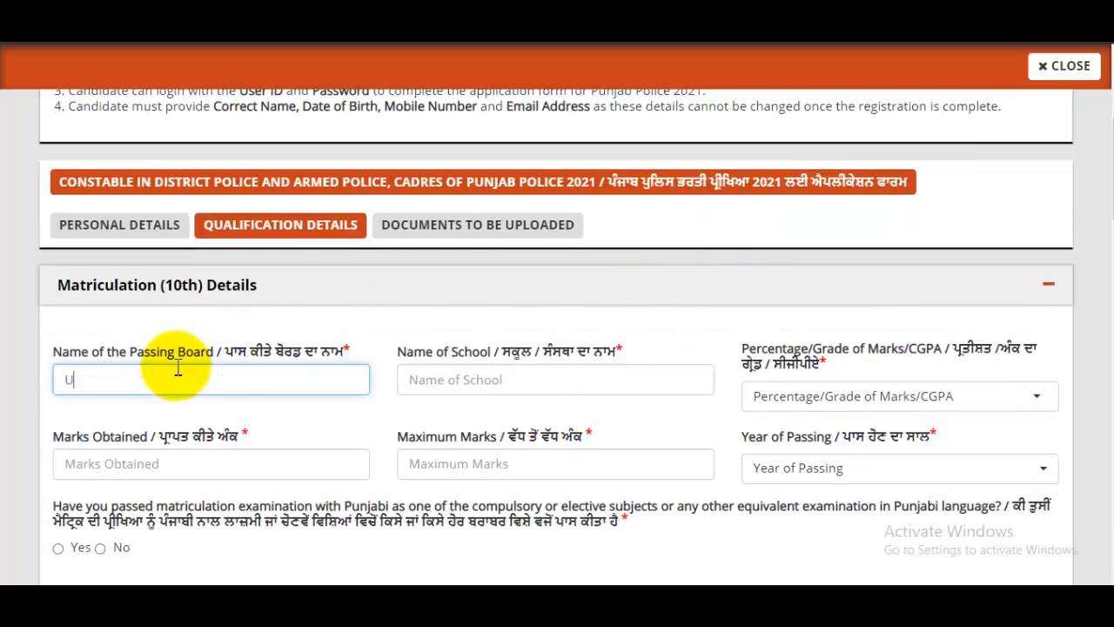
pyautogui.write('P Board')
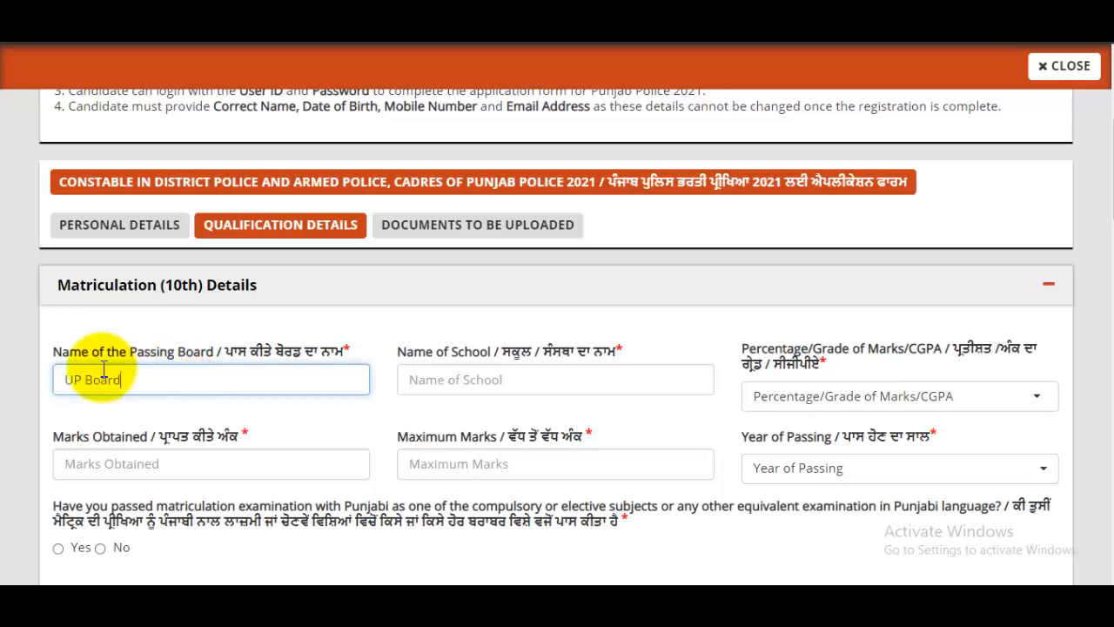
pyautogui.moveTo(106, 361); pyautogui.dragTo(158, 358)
pyautogui.click(144, 355)
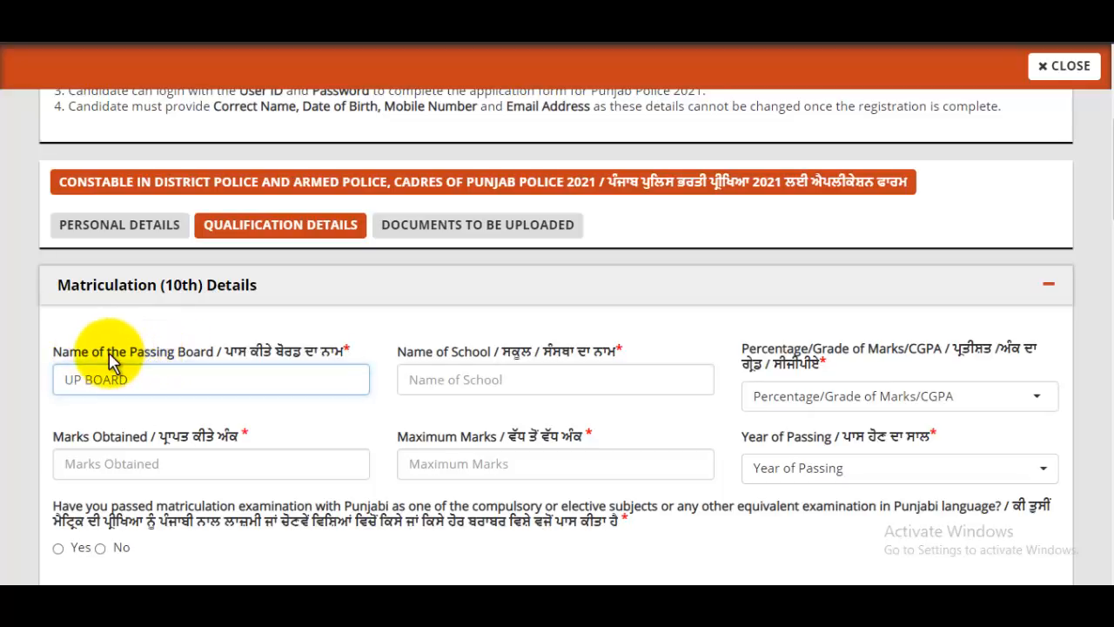
pyautogui.click(492, 378)
pyautogui.write('RCP')
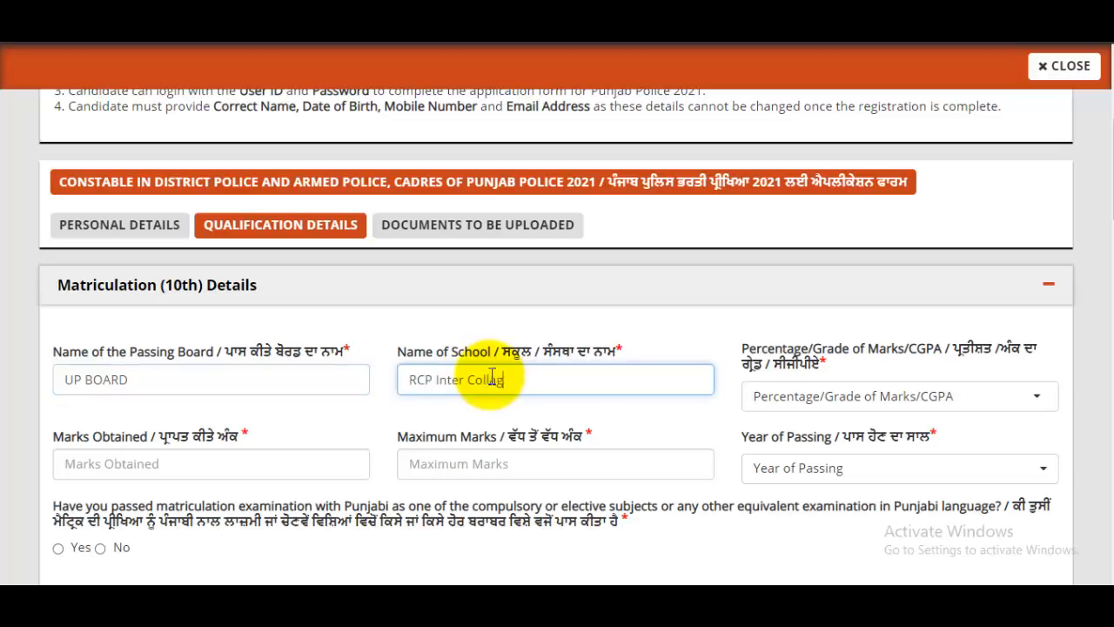
pyautogui.write(' Inter College')
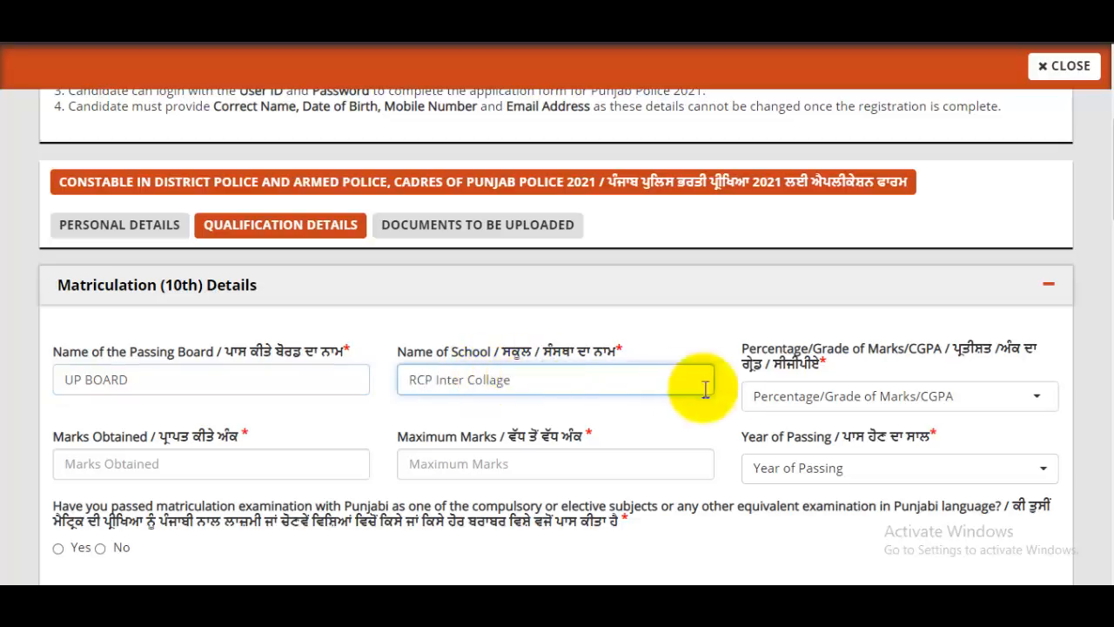
pyautogui.click(873, 411)
pyautogui.click(873, 412)
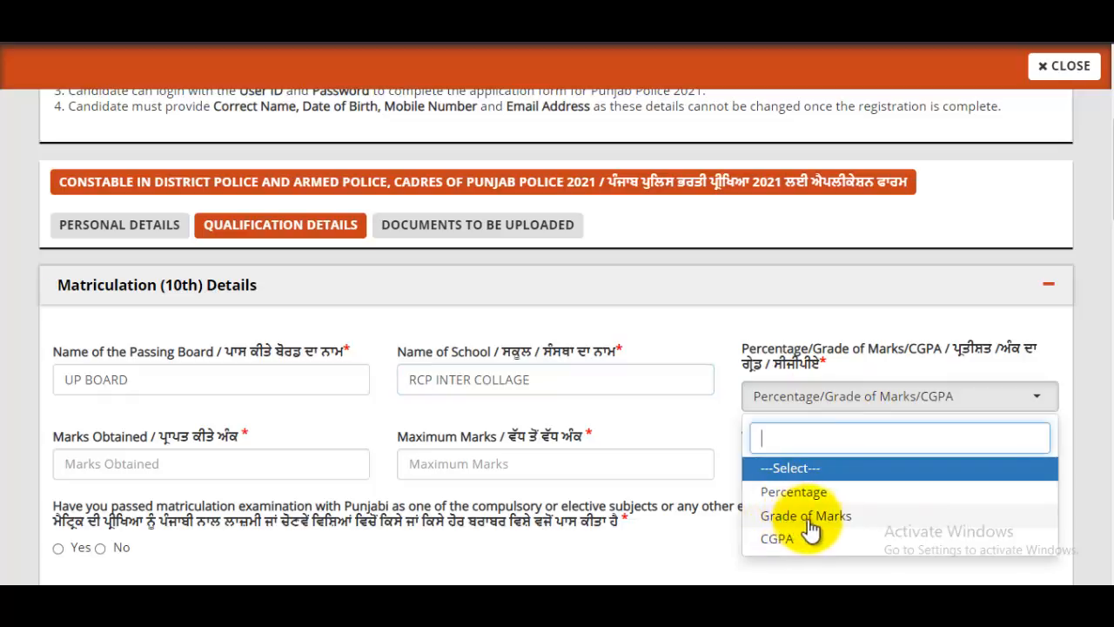
pyautogui.click(796, 492)
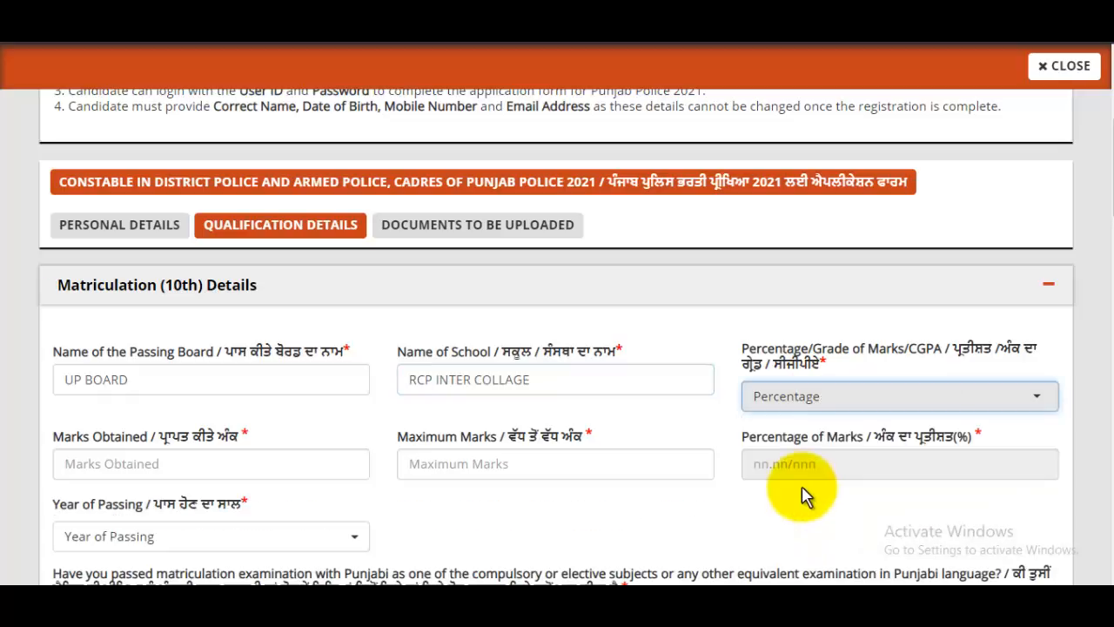
# Step: Enter 580 marks obtained out of 600, giving 96.67 percent
pyautogui.click(223, 467)
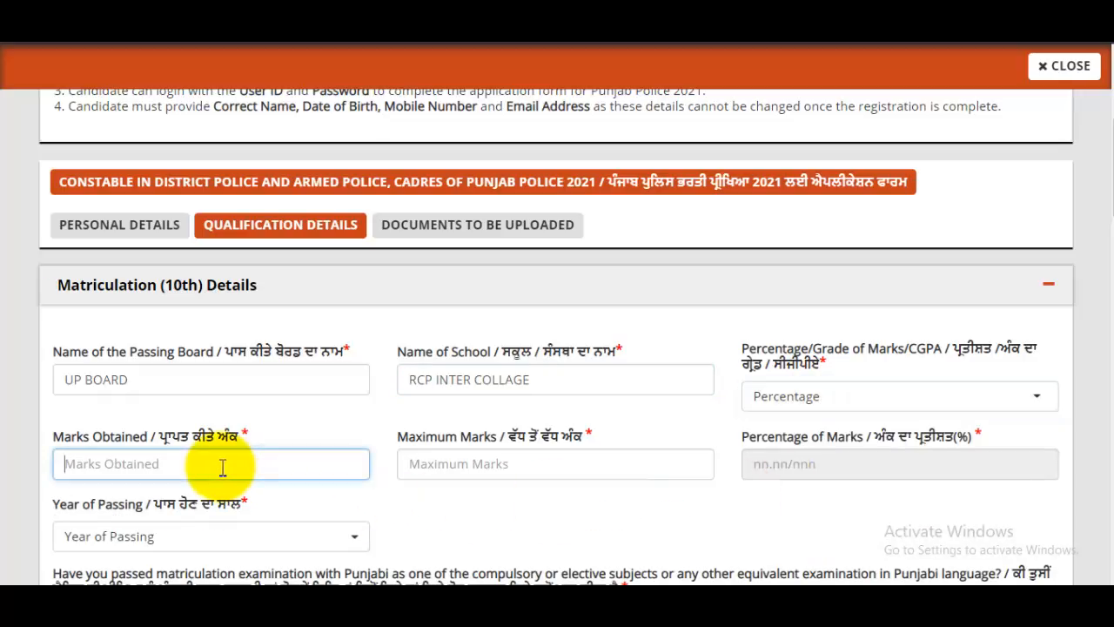
pyautogui.write('580')
pyautogui.scroll(-1, 514, 467)
pyautogui.click(508, 386)
pyautogui.write('6')
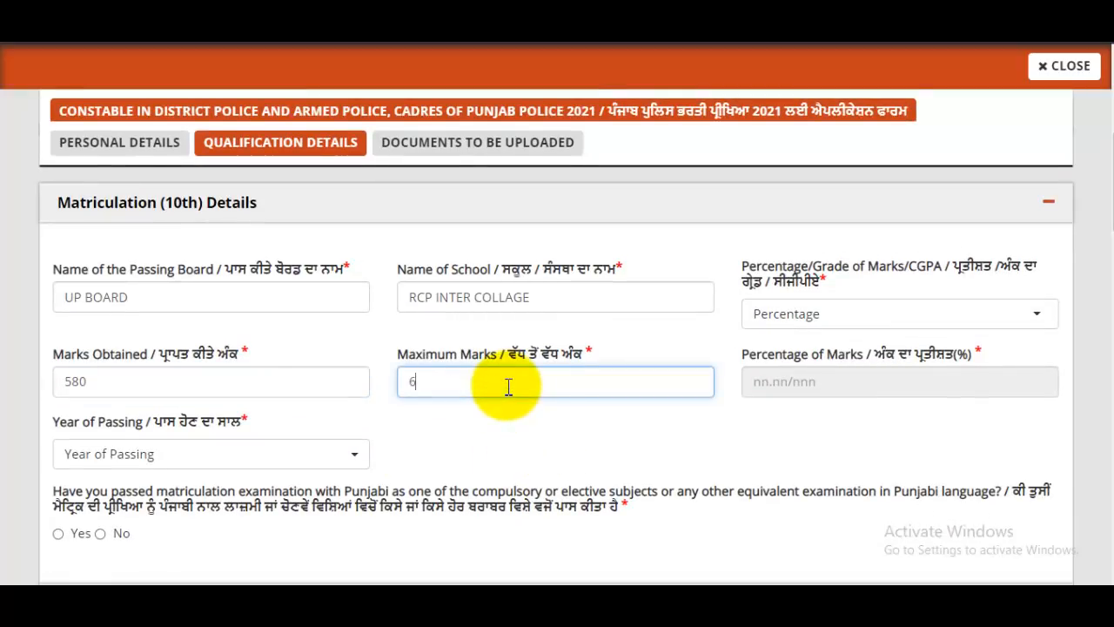
pyautogui.click(844, 390)
pyautogui.scroll(-1, 784, 409)
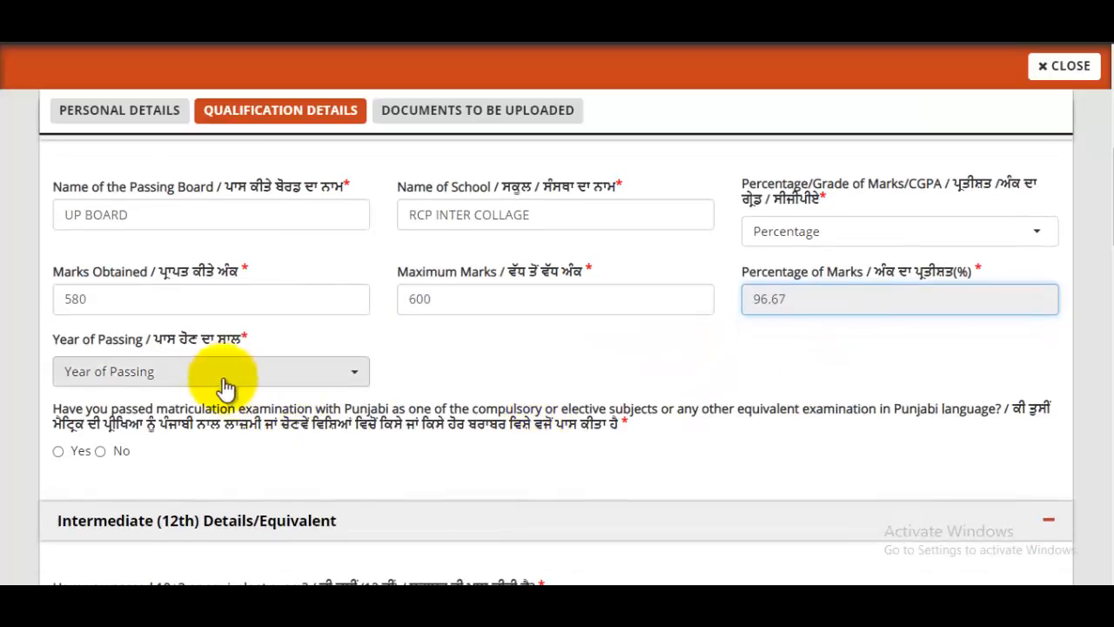
# Step: Set matriculation passing year 2010 and record Punjabi as a Compulsory Subject in Matriculation
pyautogui.click(218, 376)
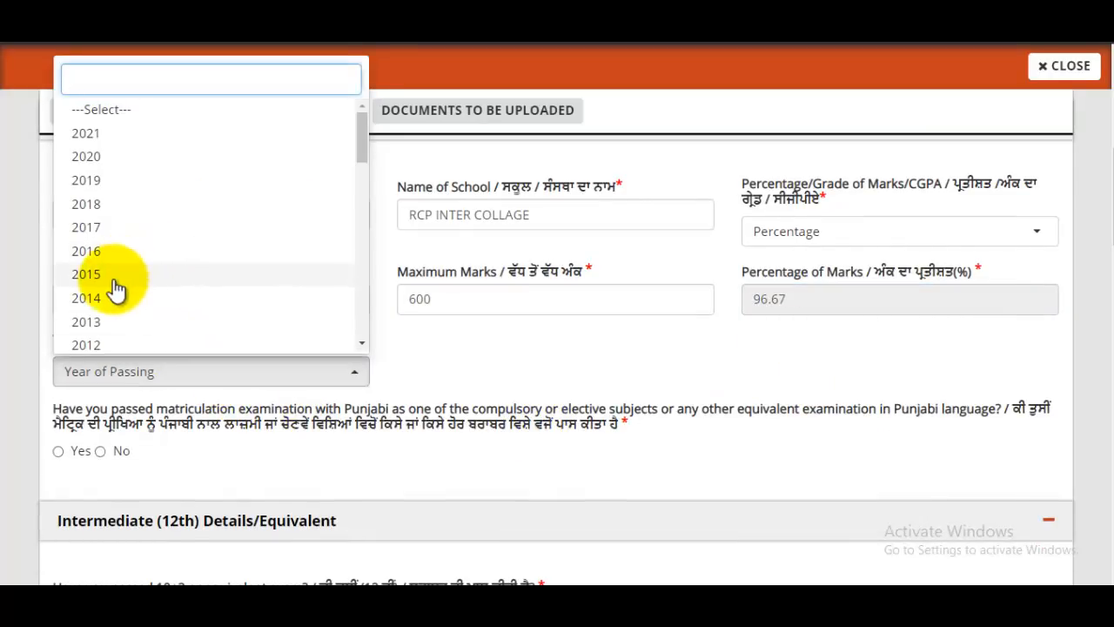
pyautogui.scroll(-1, 113, 285)
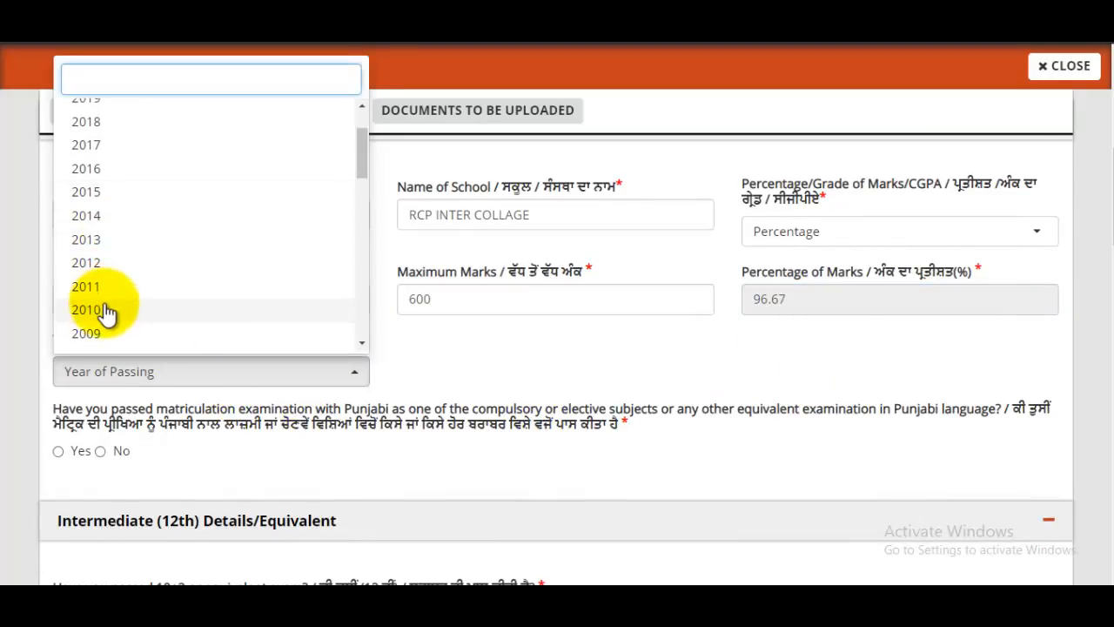
pyautogui.click(110, 310)
pyautogui.scroll(-1, 421, 312)
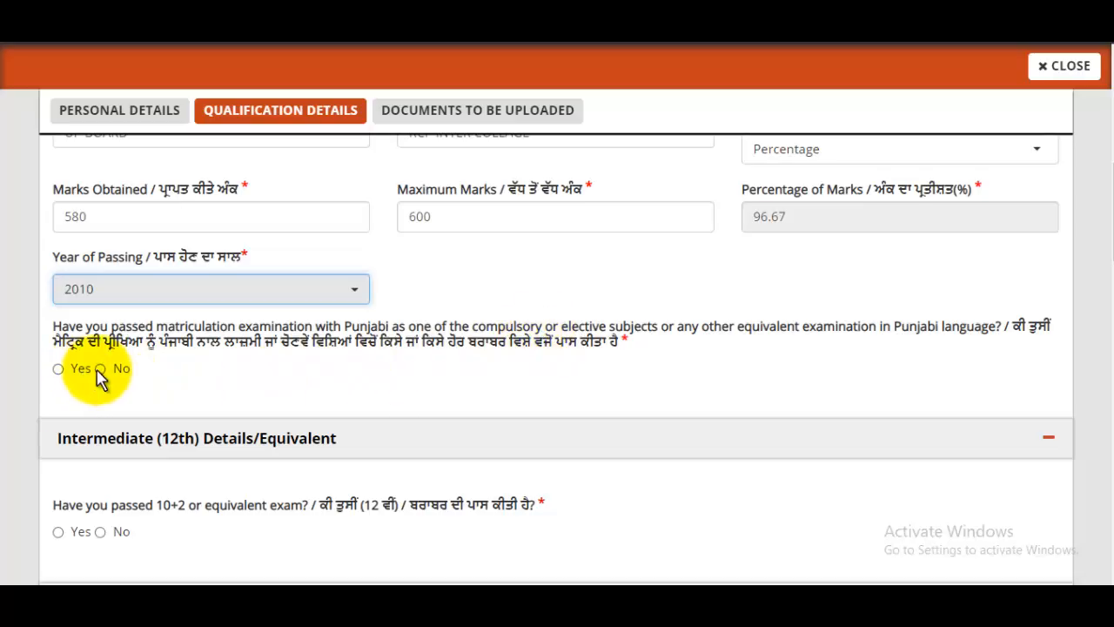
pyautogui.click(58, 370)
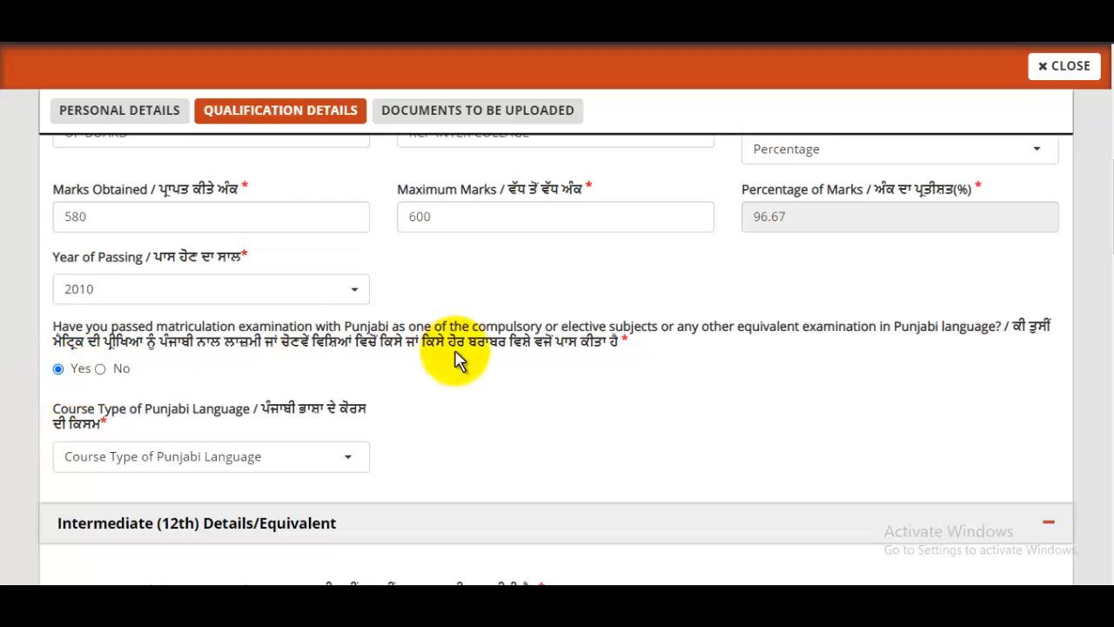
pyautogui.scroll(-1, 459, 361)
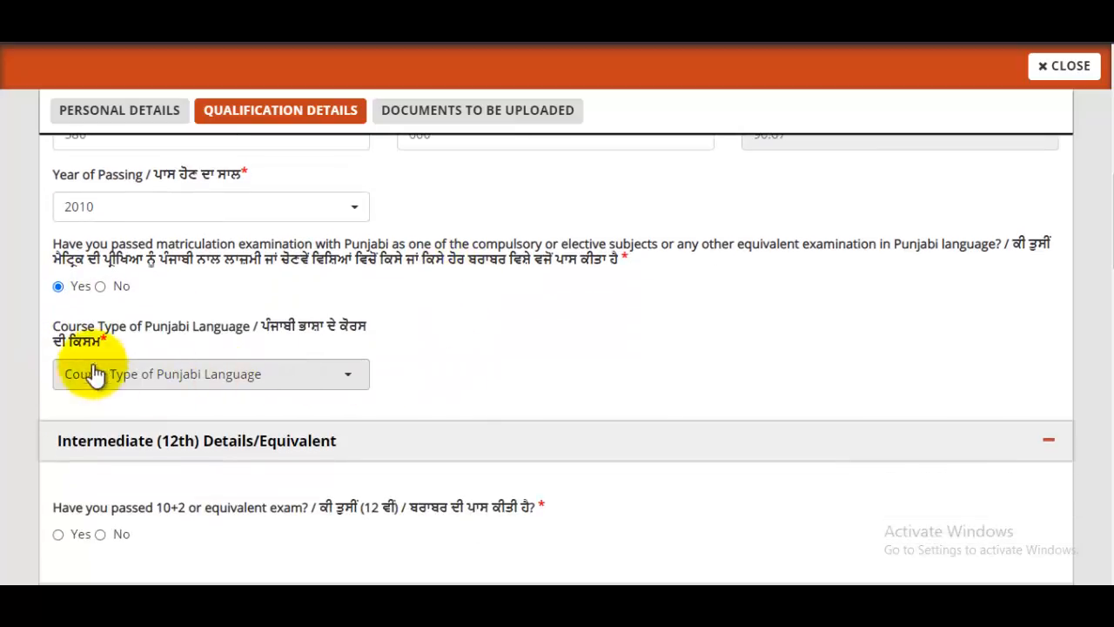
pyautogui.click(237, 377)
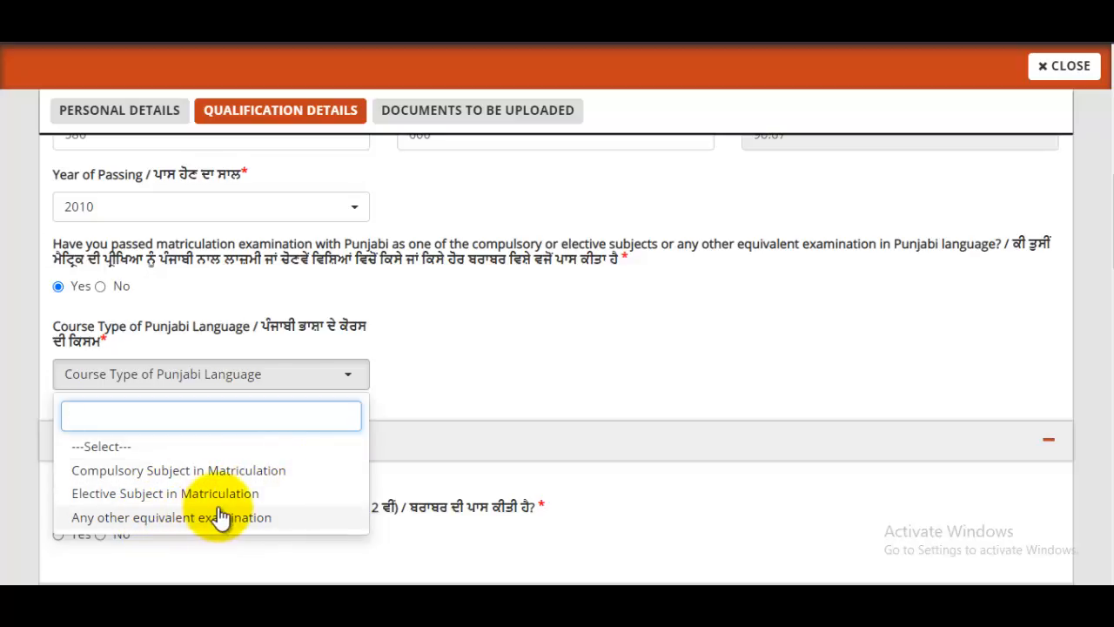
pyautogui.click(204, 474)
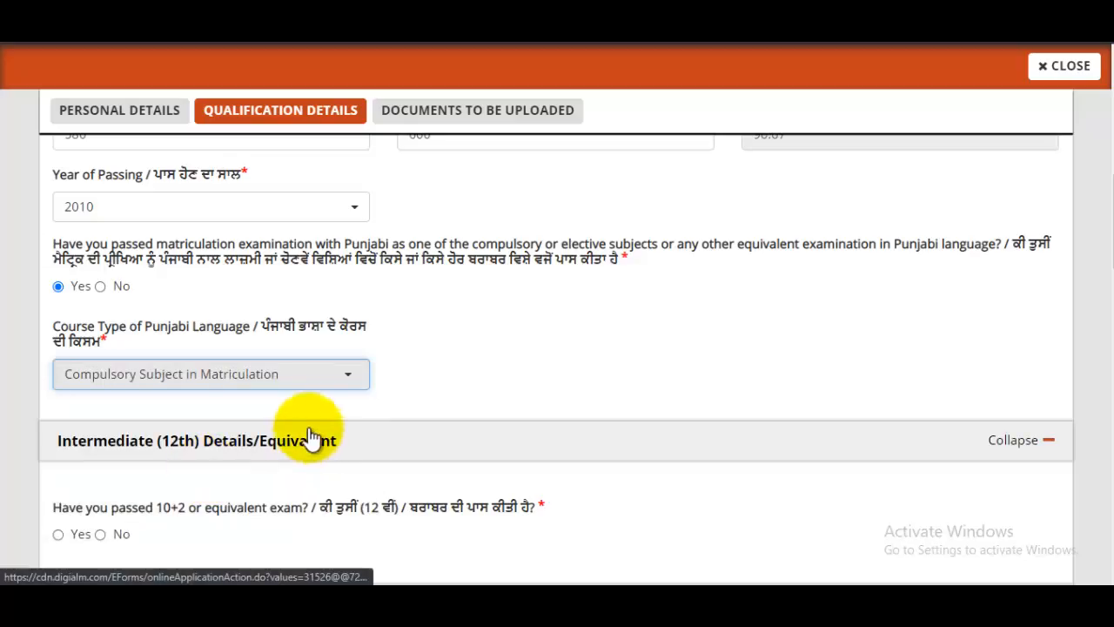
pyautogui.scroll(-2, 433, 396)
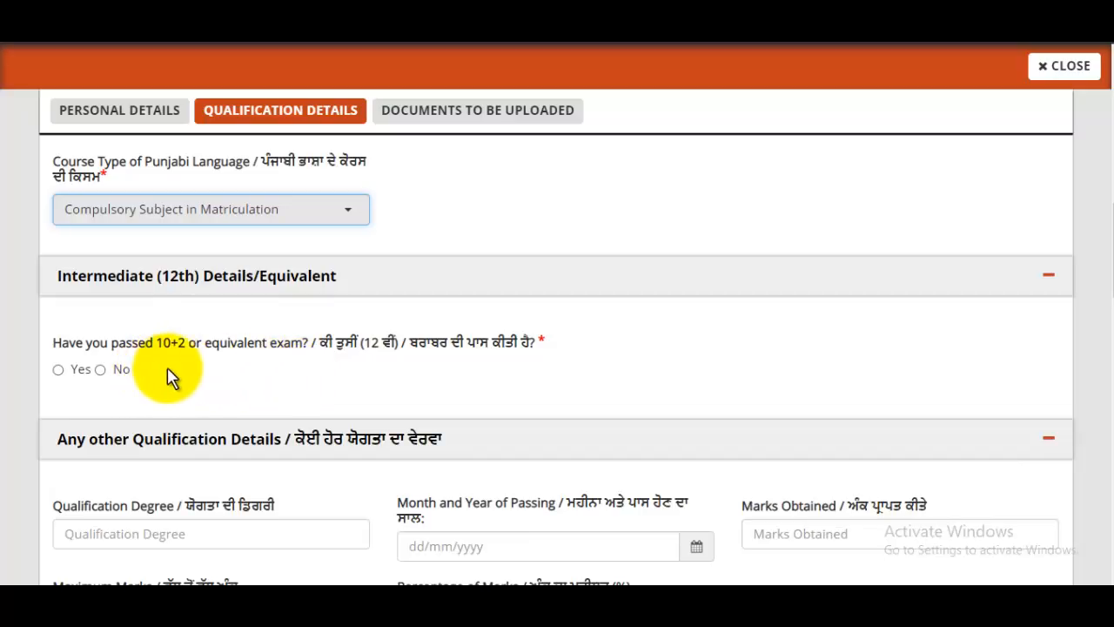
# Step: Mark 10+2 as passed, with board UP BOARD and school RCP INTER COLLAGE
pyautogui.click(57, 370)
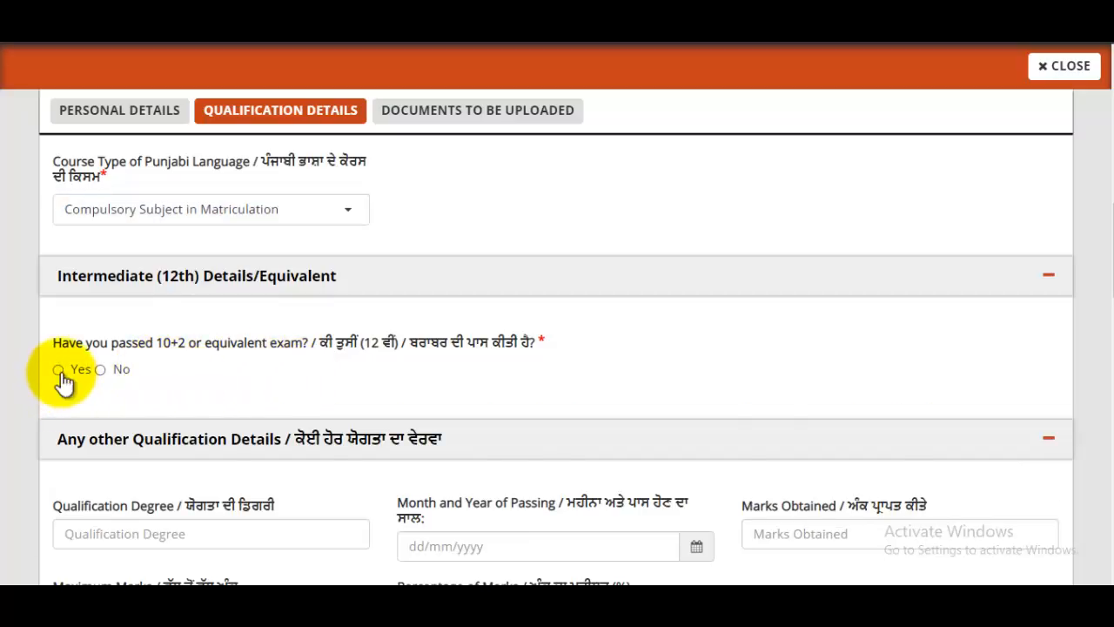
pyautogui.scroll(-2, 266, 331)
pyautogui.click(240, 286)
pyautogui.write('U')
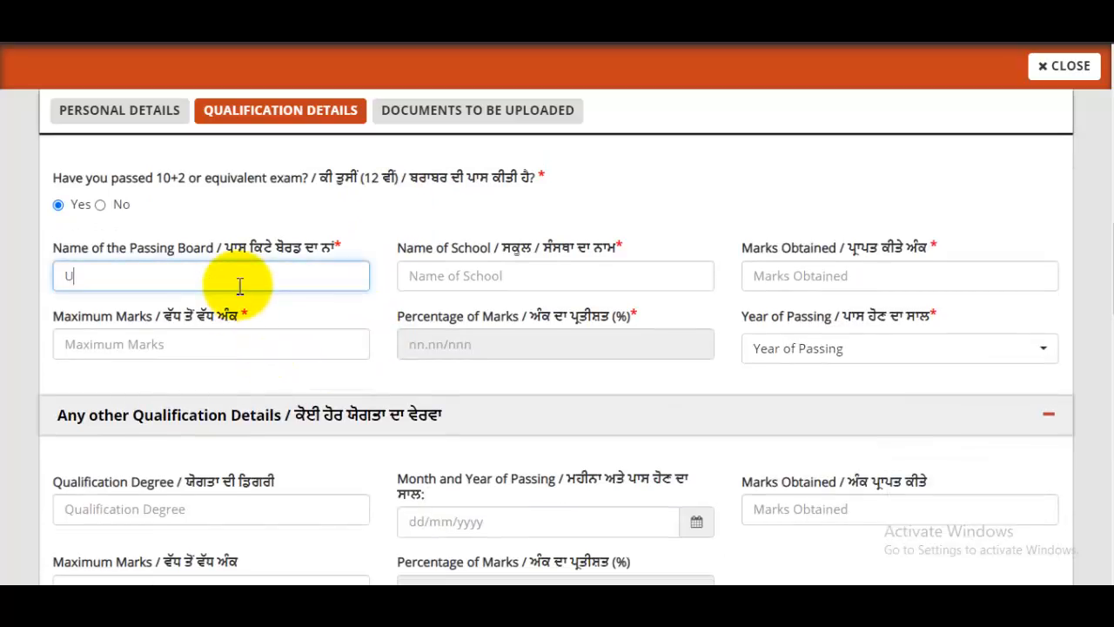
pyautogui.write('P Board')
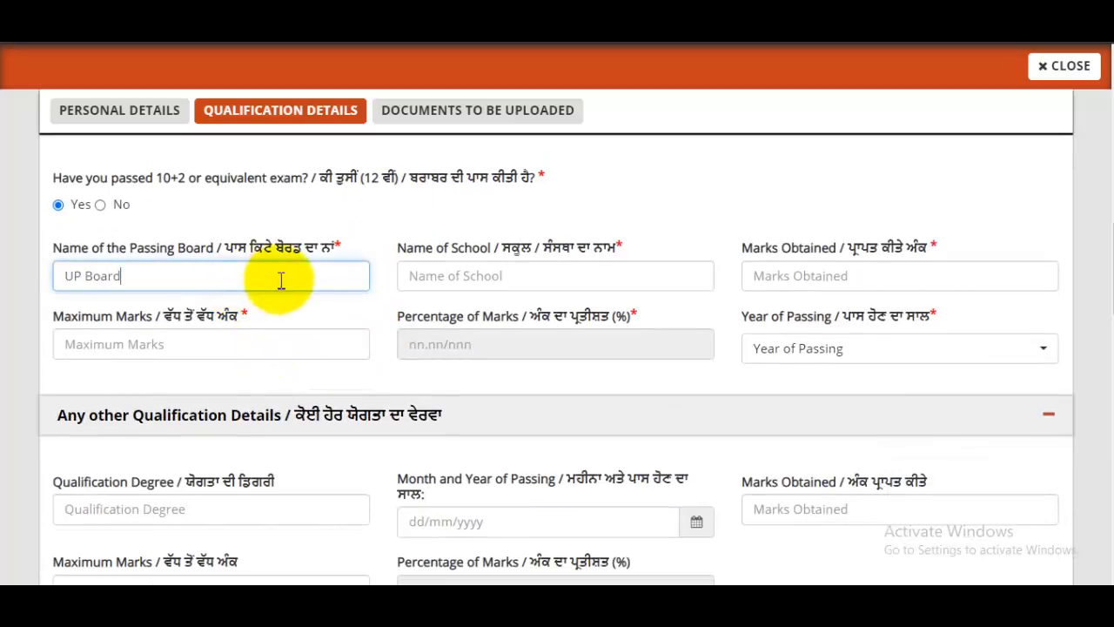
pyautogui.click(500, 277)
pyautogui.write('RCP')
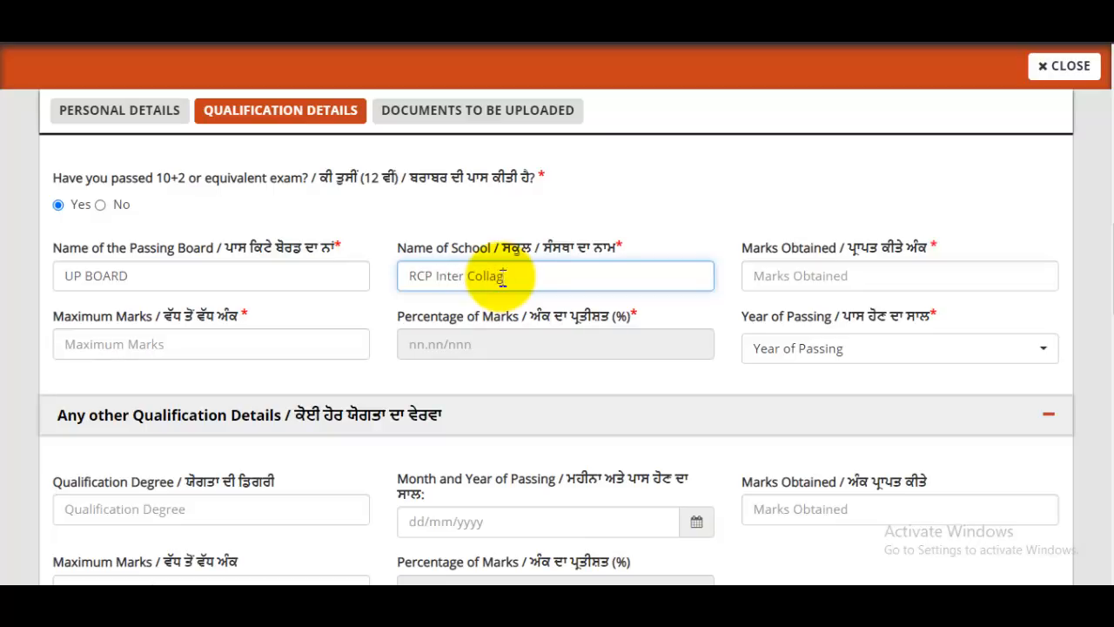
pyautogui.write('Inter Collage')
# Step: Enter 10+2 marks 478 of 500 (95.60%) and passing year 2012
pyautogui.click(821, 275)
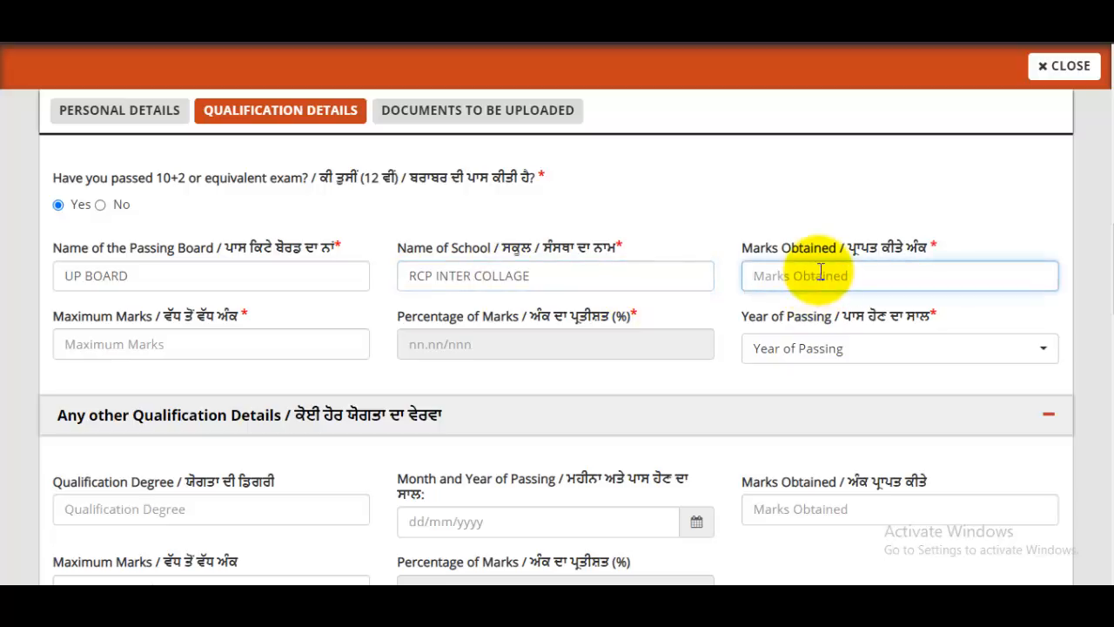
pyautogui.write('478')
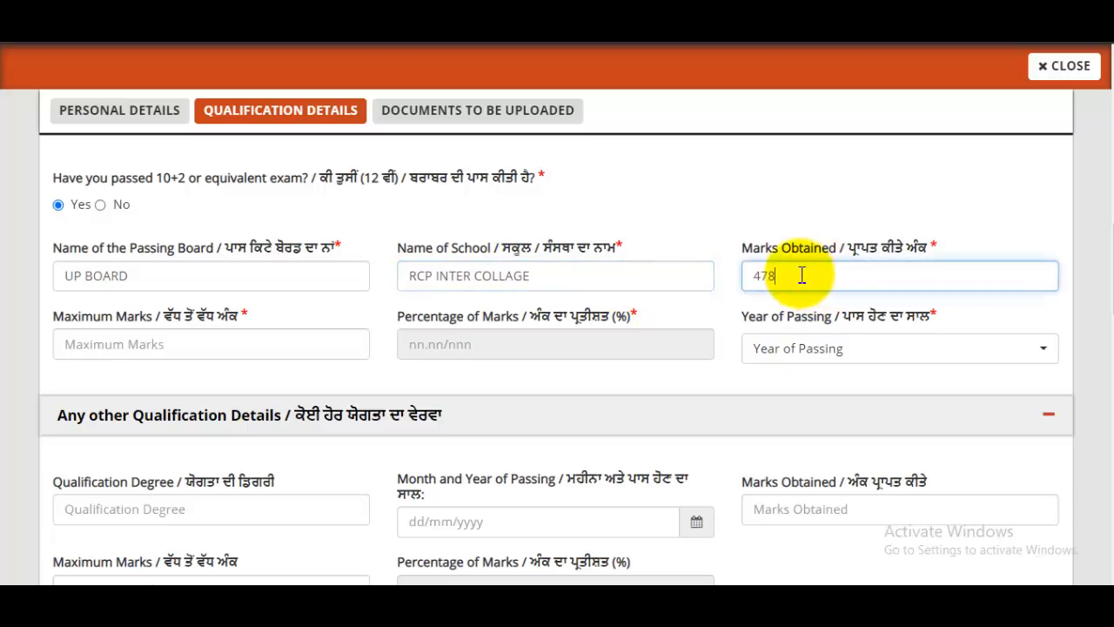
pyautogui.click(284, 344)
pyautogui.write('500')
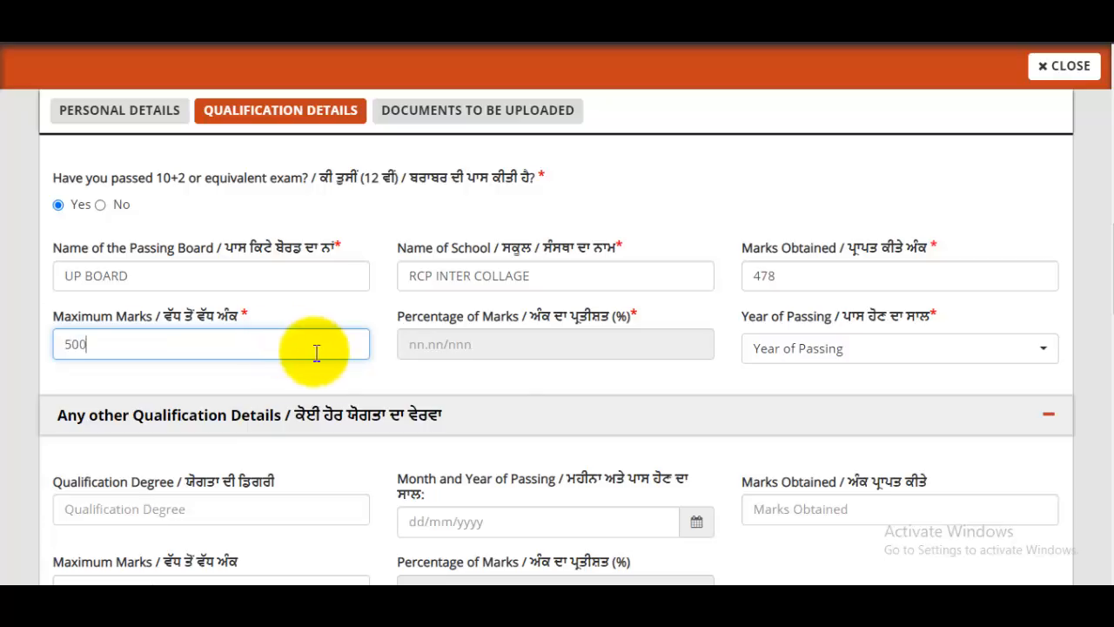
pyautogui.click(522, 343)
pyautogui.click(801, 352)
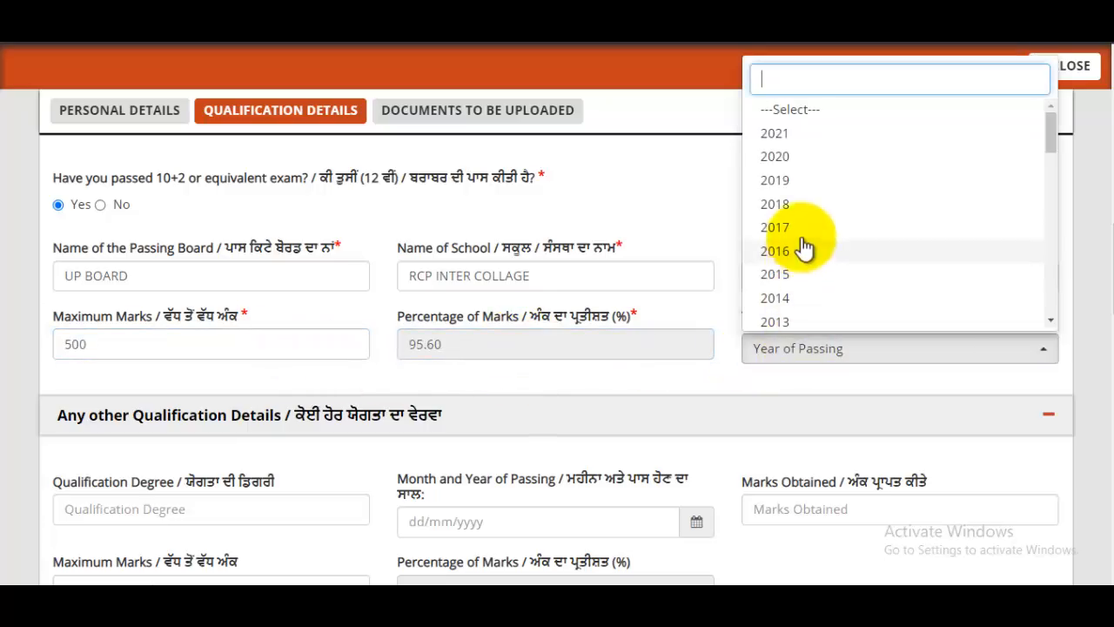
pyautogui.scroll(-1, 799, 279)
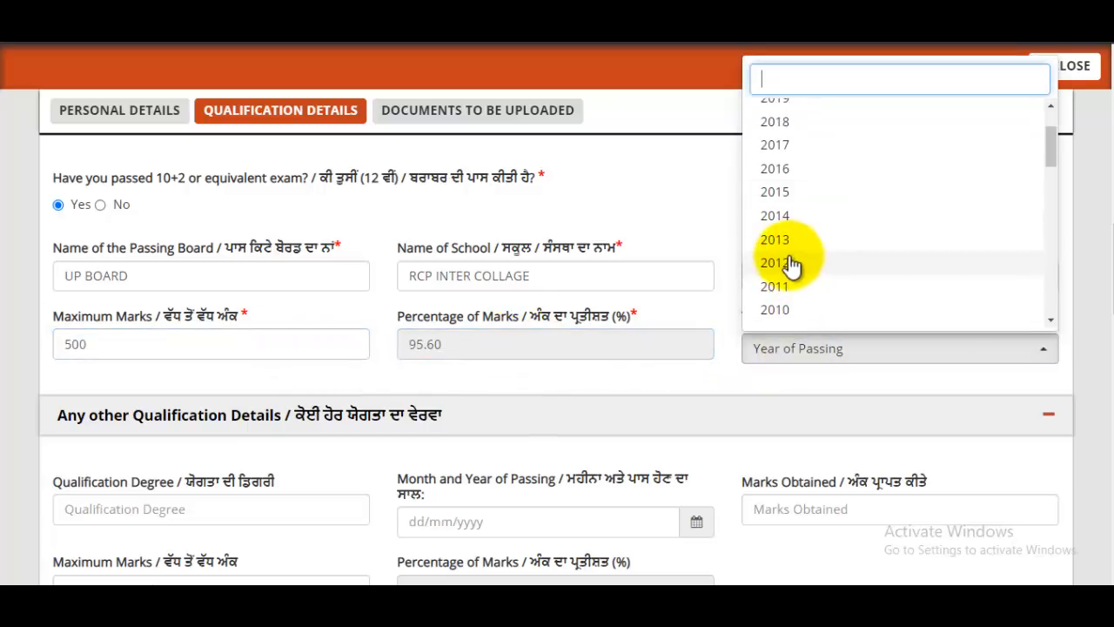
pyautogui.click(793, 266)
pyautogui.scroll(-2, 801, 313)
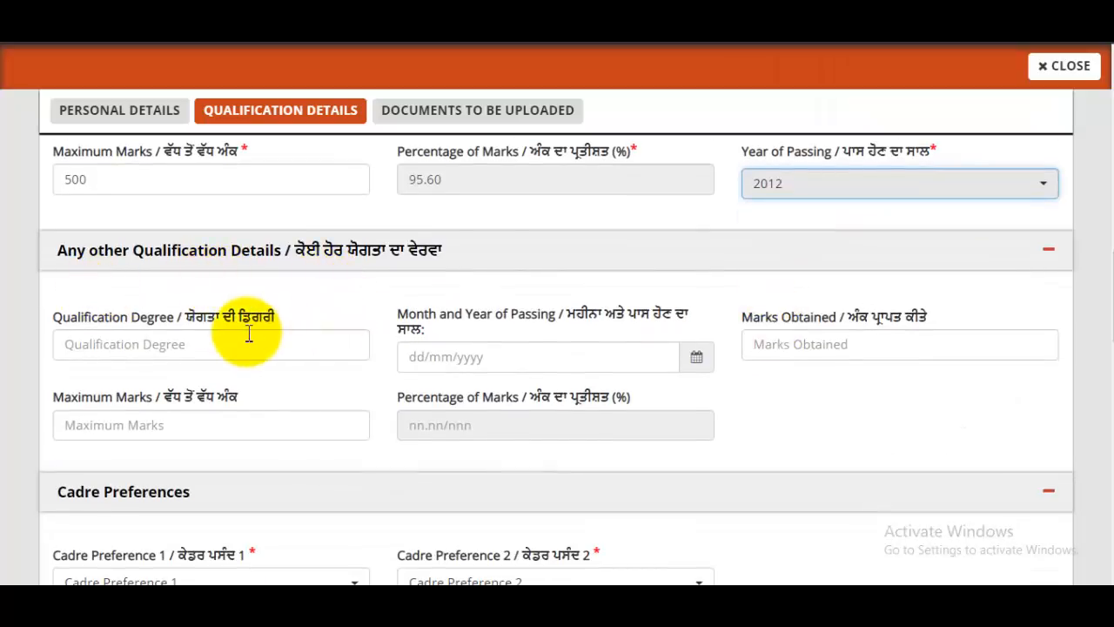
pyautogui.click(174, 346)
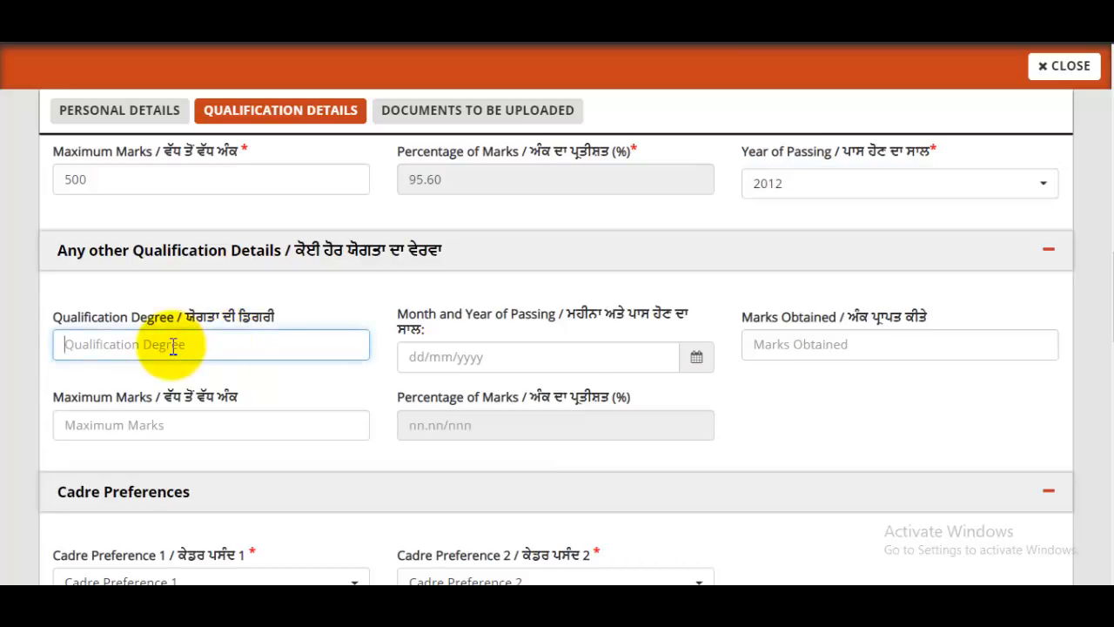
pyautogui.click(522, 359)
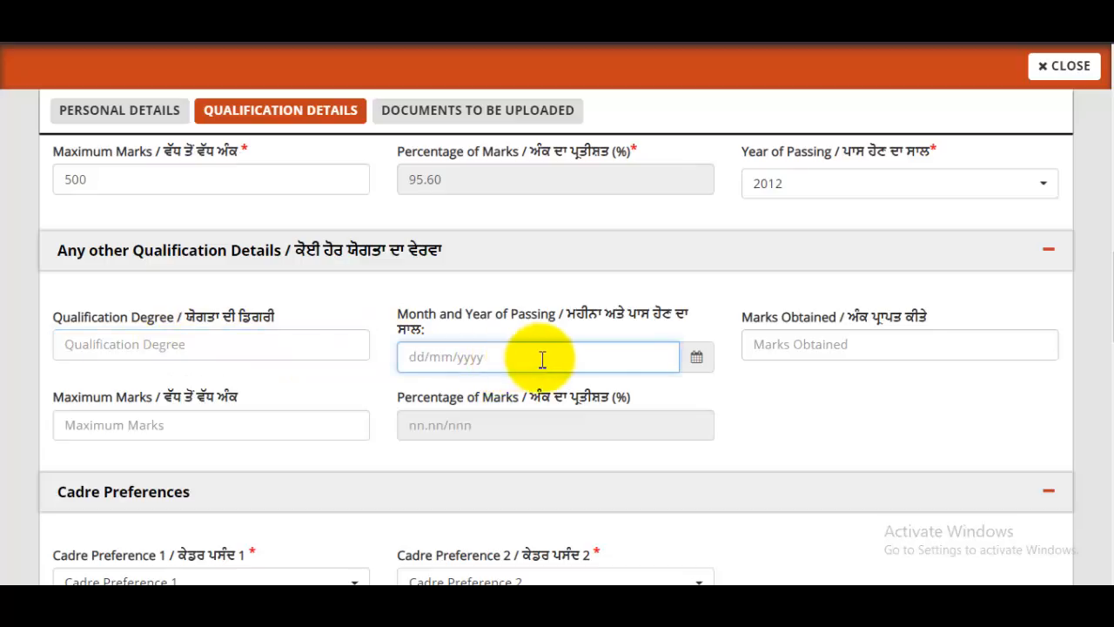
pyautogui.click(696, 359)
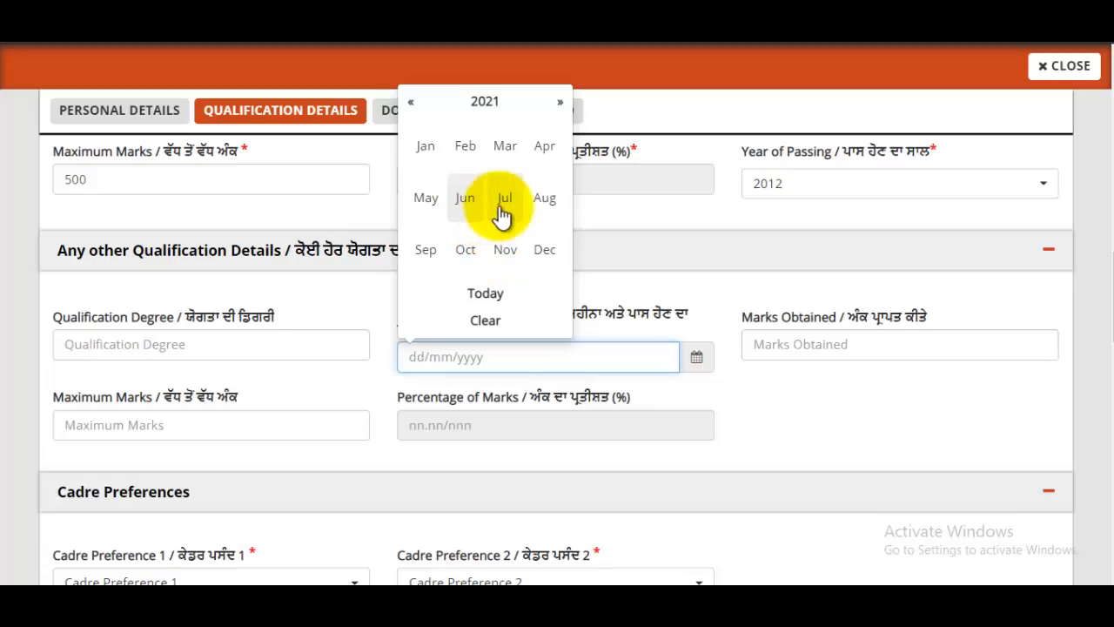
pyautogui.click(843, 344)
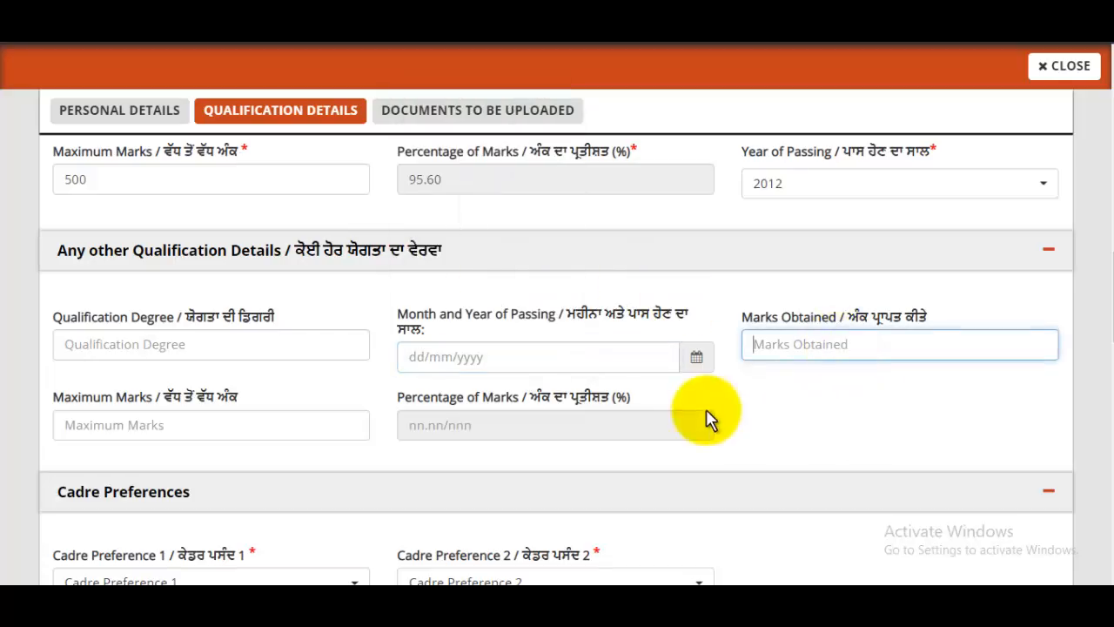
pyautogui.click(206, 424)
pyautogui.scroll(-2, 675, 399)
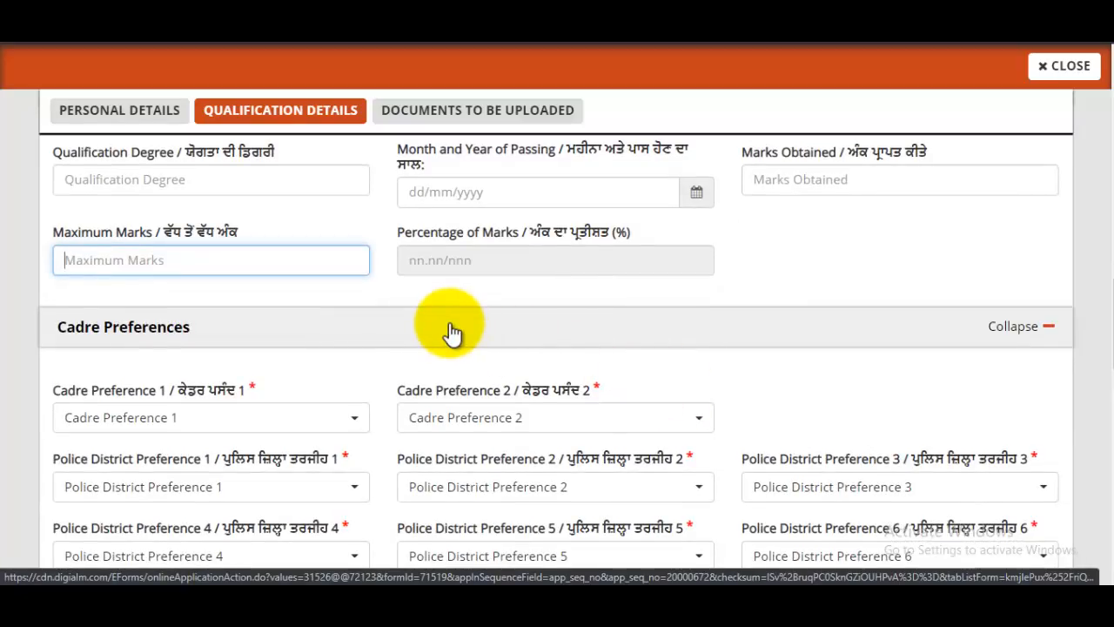
# Step: Set cadre preferences: District Police Cadre first, Armed Police Cadre second
pyautogui.scroll(-1, 241, 359)
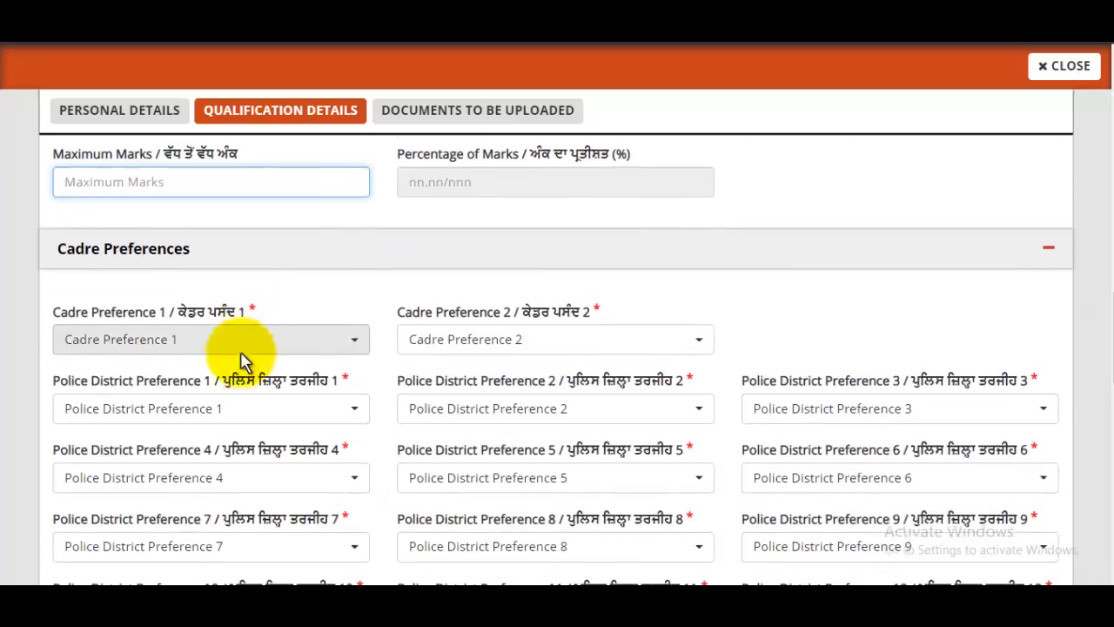
pyautogui.click(154, 341)
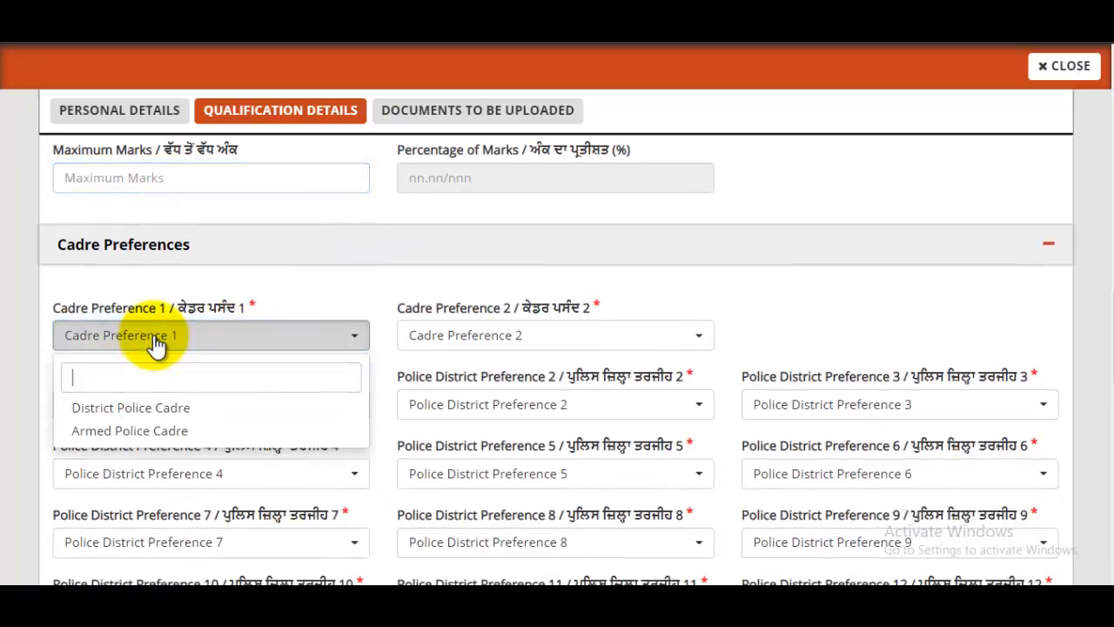
pyautogui.click(139, 415)
pyautogui.click(455, 342)
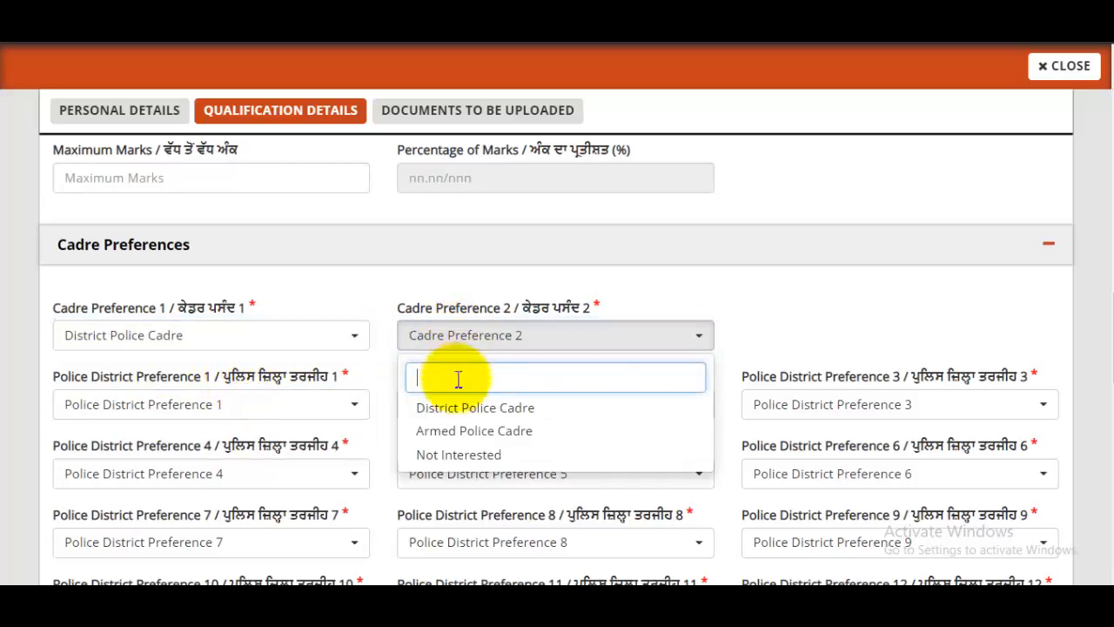
pyautogui.click(474, 429)
pyautogui.scroll(-2, 566, 374)
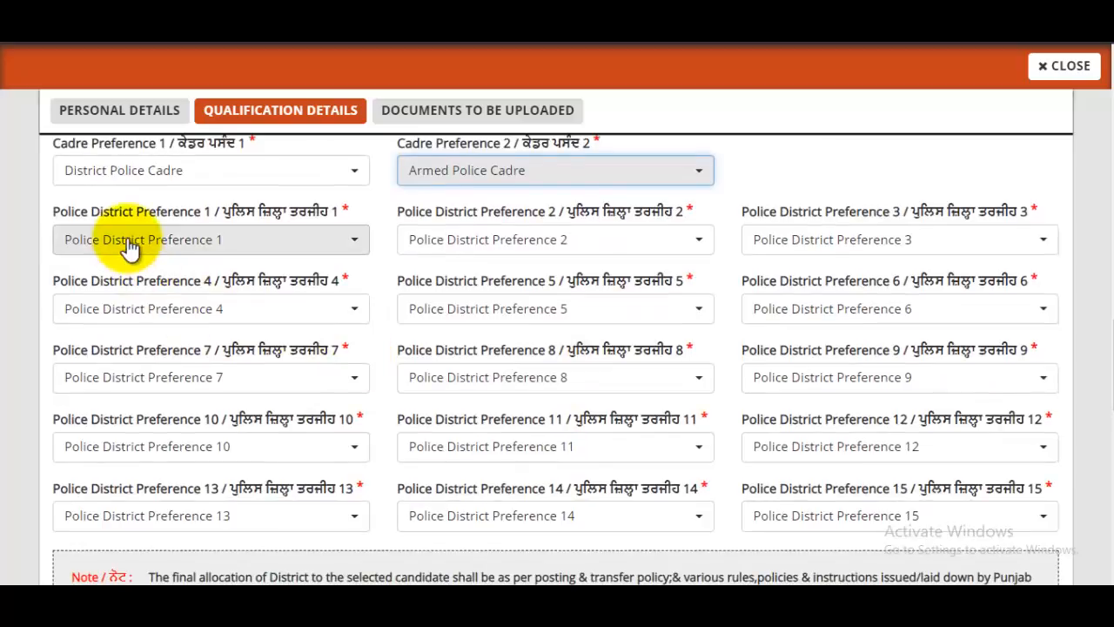
# Step: Choose district preferences Barnala (1), Bathinda (4), Gurdaspur (7), Jalandhar Rural (10) and Moga (13)
pyautogui.click(144, 254)
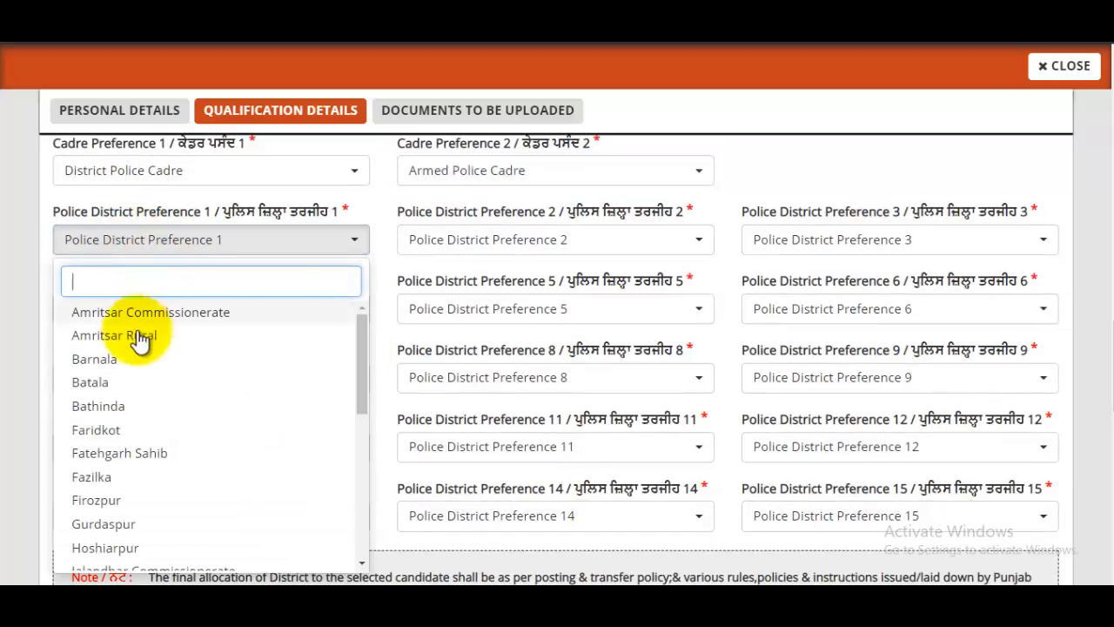
pyautogui.click(117, 363)
pyautogui.click(148, 318)
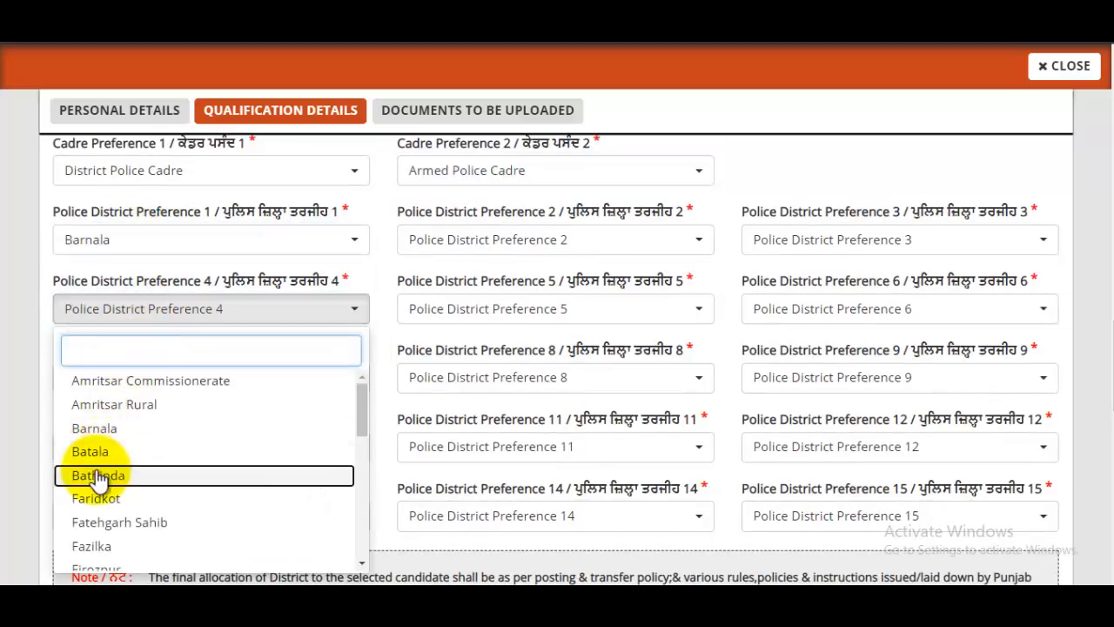
pyautogui.click(113, 473)
pyautogui.click(135, 389)
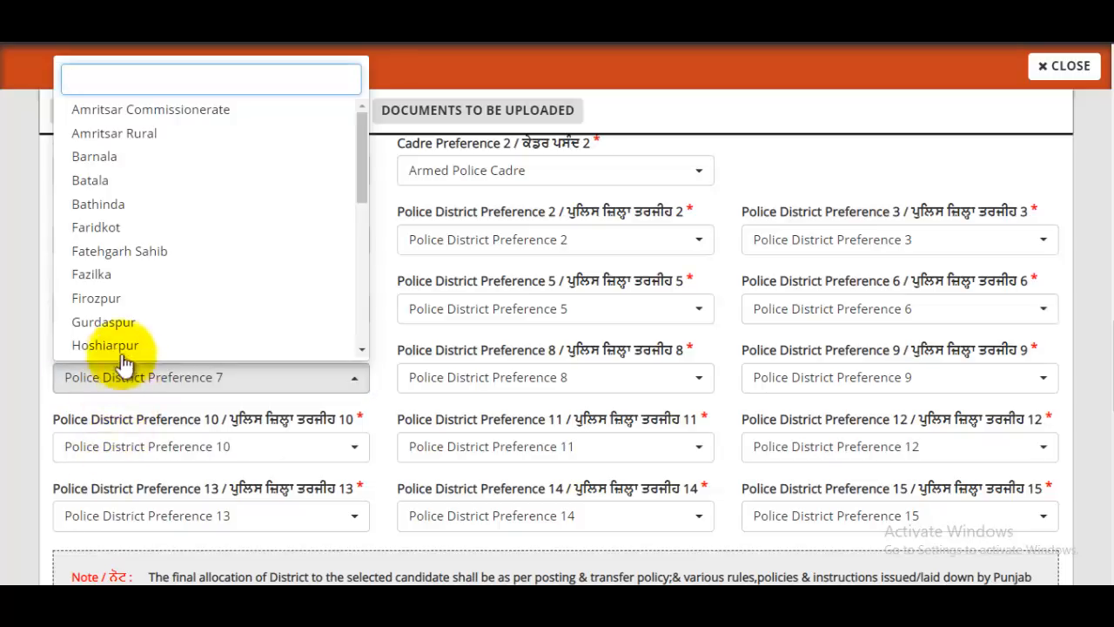
pyautogui.click(123, 349)
pyautogui.click(113, 448)
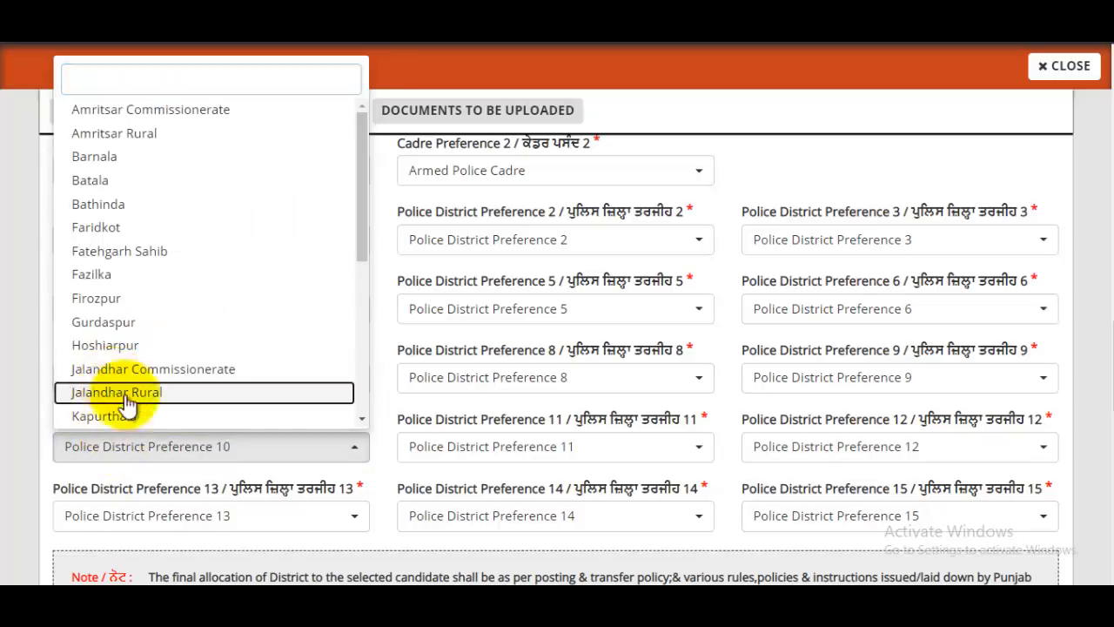
pyautogui.click(122, 394)
pyautogui.click(142, 515)
pyautogui.scroll(-2, 177, 441)
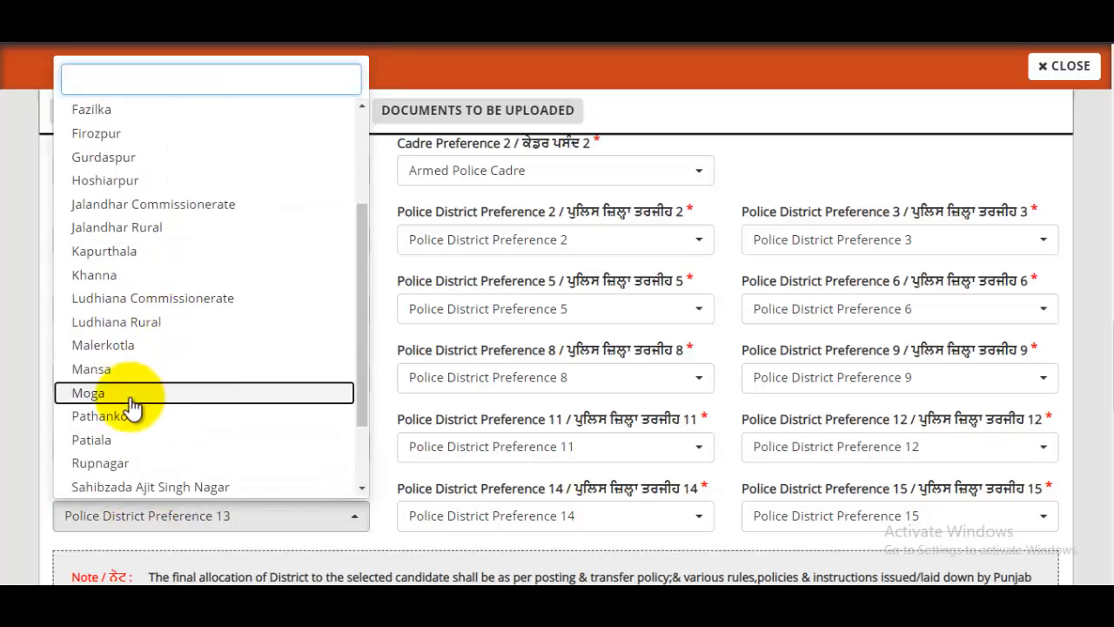
pyautogui.click(135, 397)
pyautogui.scroll(-2, 277, 398)
pyautogui.scroll(4, 280, 397)
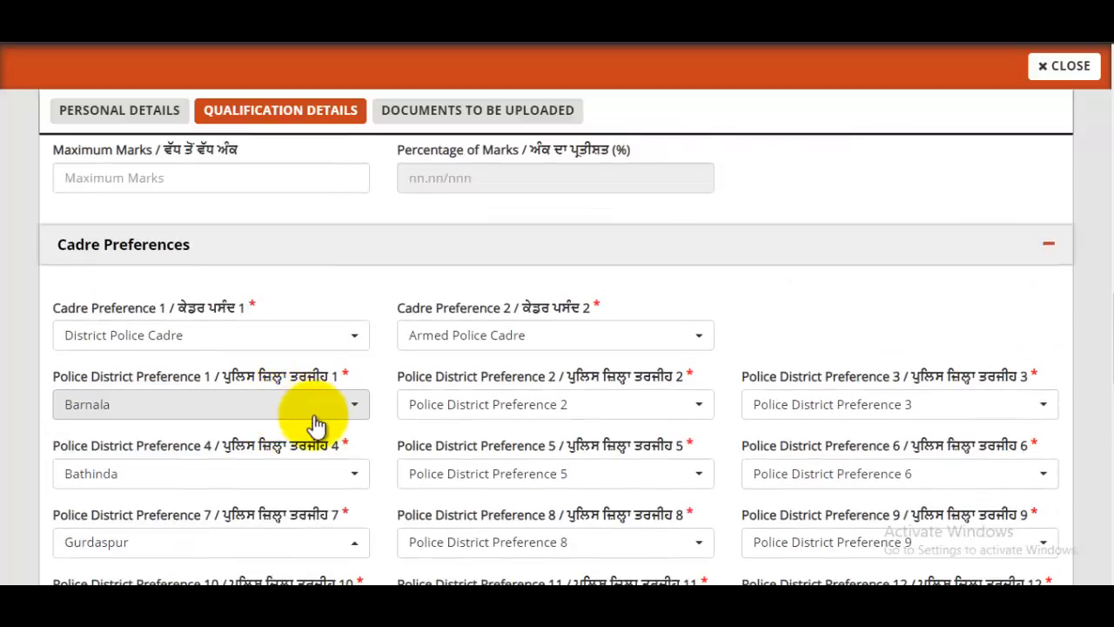
# Step: Set Firozpur for preference 2 and, after the duplicate alert, Malerkotla for preference 5
pyautogui.click(554, 409)
pyautogui.click(513, 308)
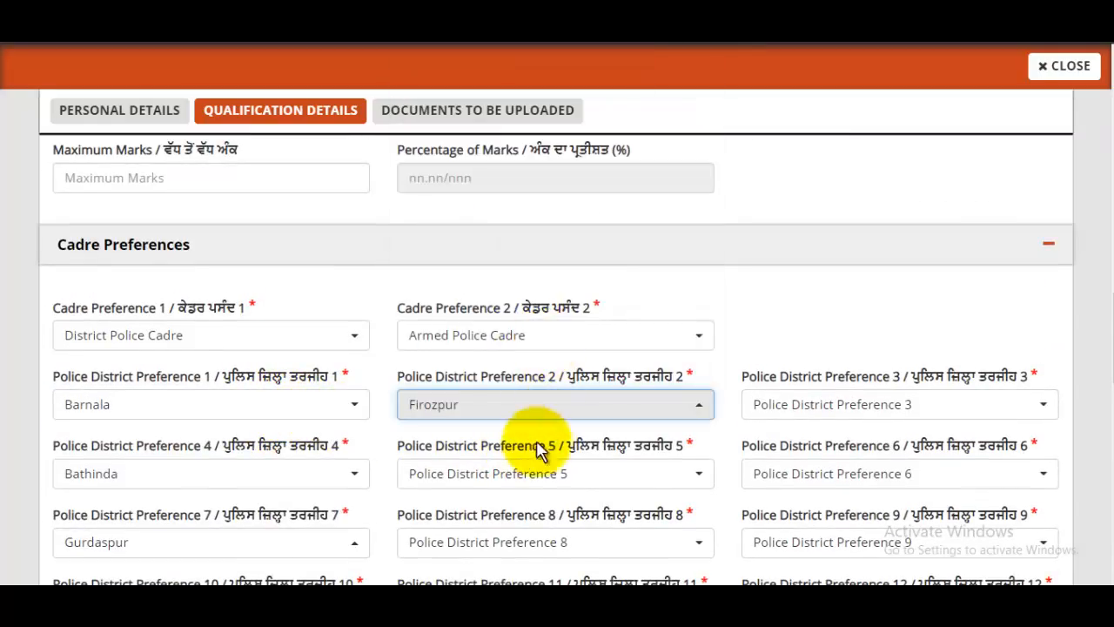
pyautogui.click(536, 493)
pyautogui.click(506, 391)
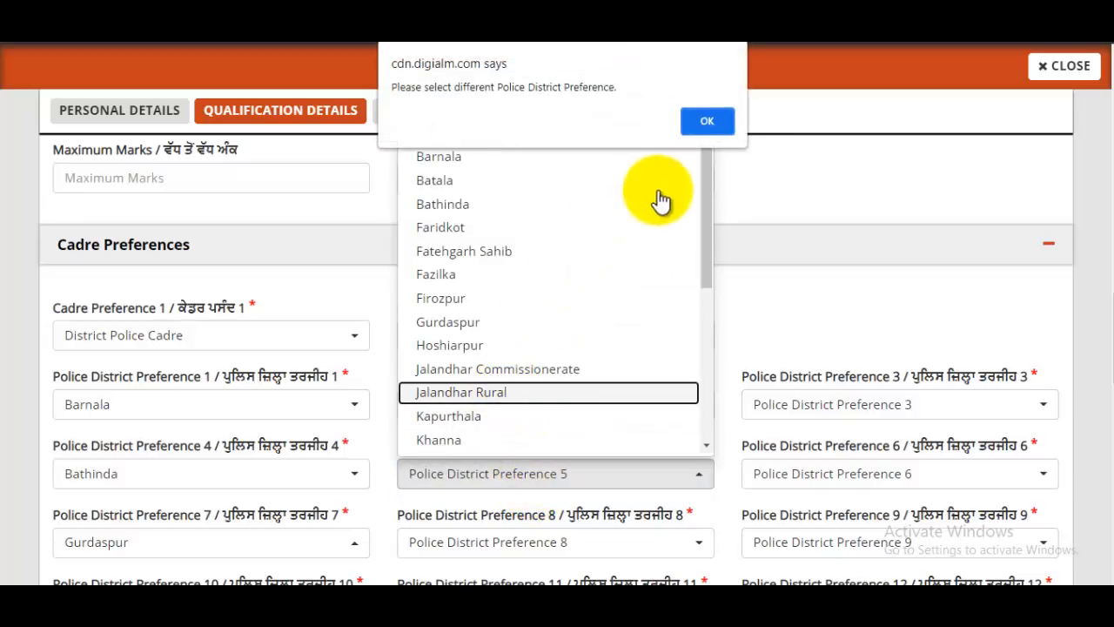
pyautogui.click(706, 122)
pyautogui.click(506, 484)
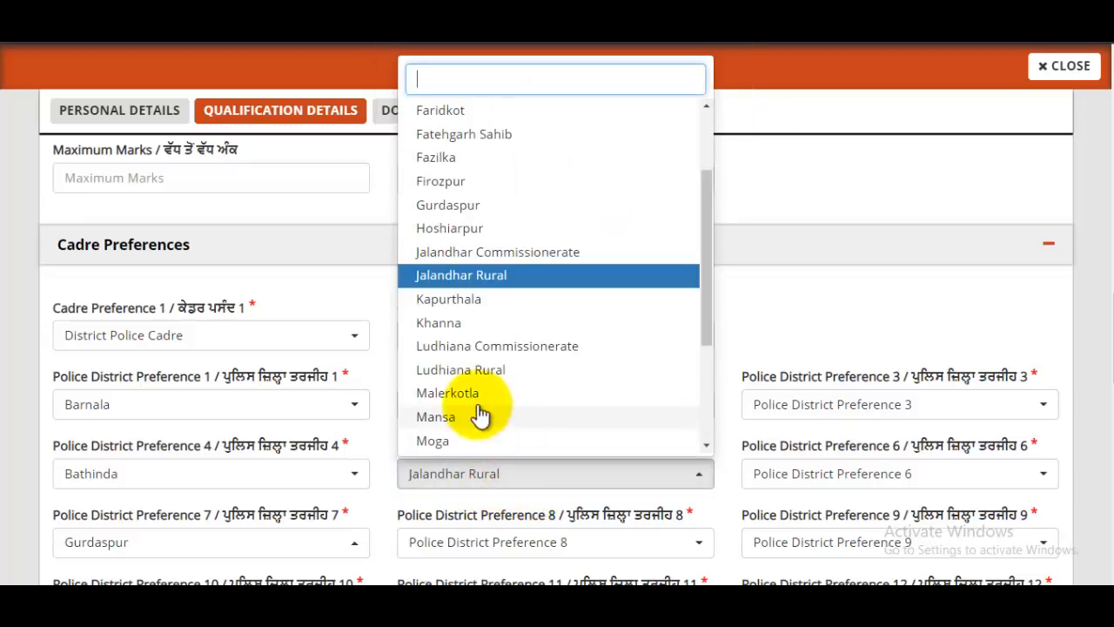
pyautogui.click(469, 398)
pyautogui.scroll(-3, 597, 383)
pyautogui.scroll(2, 833, 317)
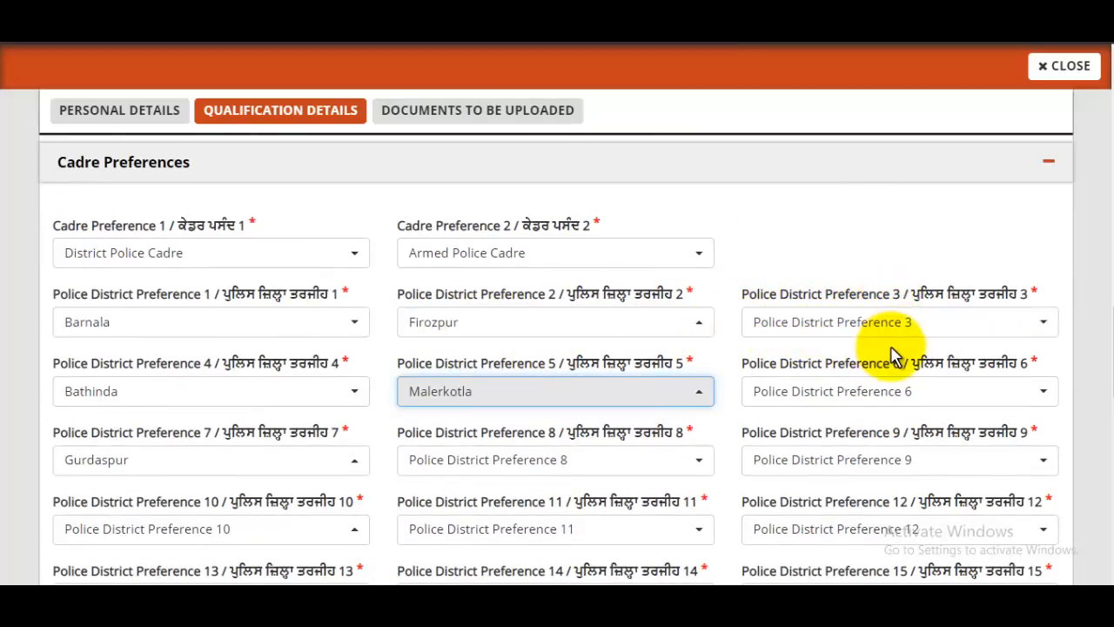
pyautogui.scroll(-2, 887, 348)
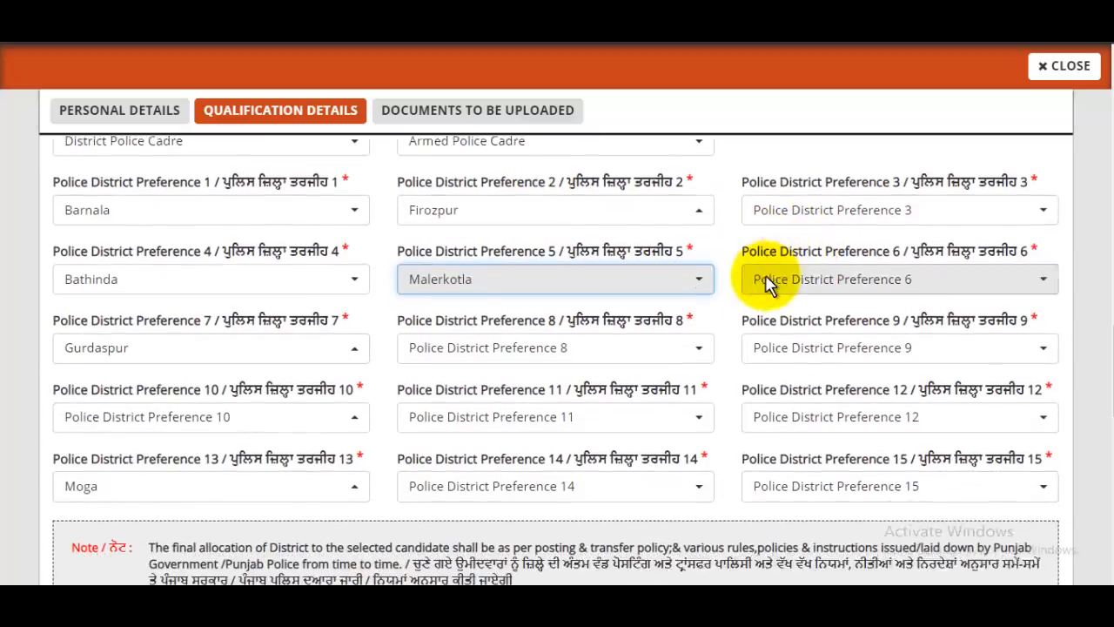
pyautogui.scroll(-7, 765, 283)
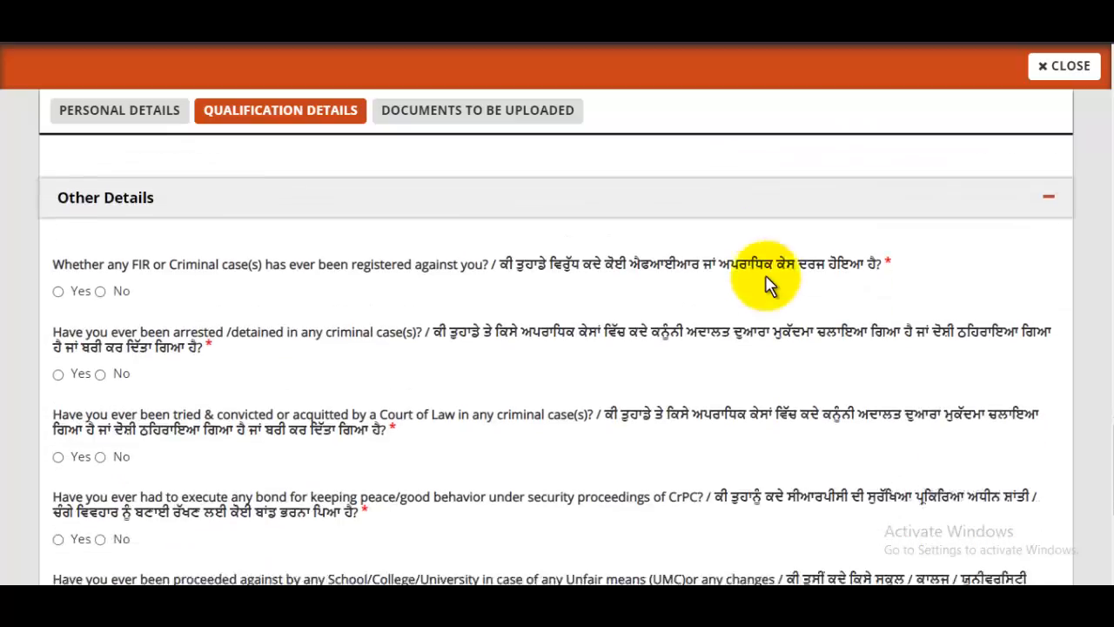
# Step: Answer No to the FIR, arrest or detention, conviction and peace bond questions
pyautogui.scroll(-2, 765, 282)
pyautogui.scroll(1, 509, 295)
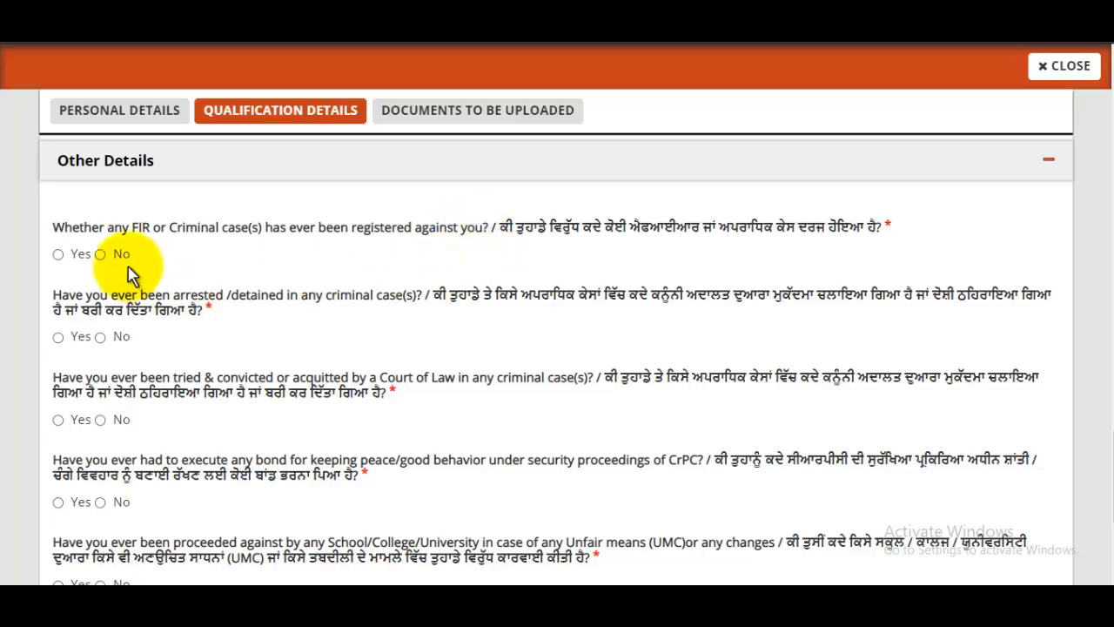
pyautogui.click(101, 254)
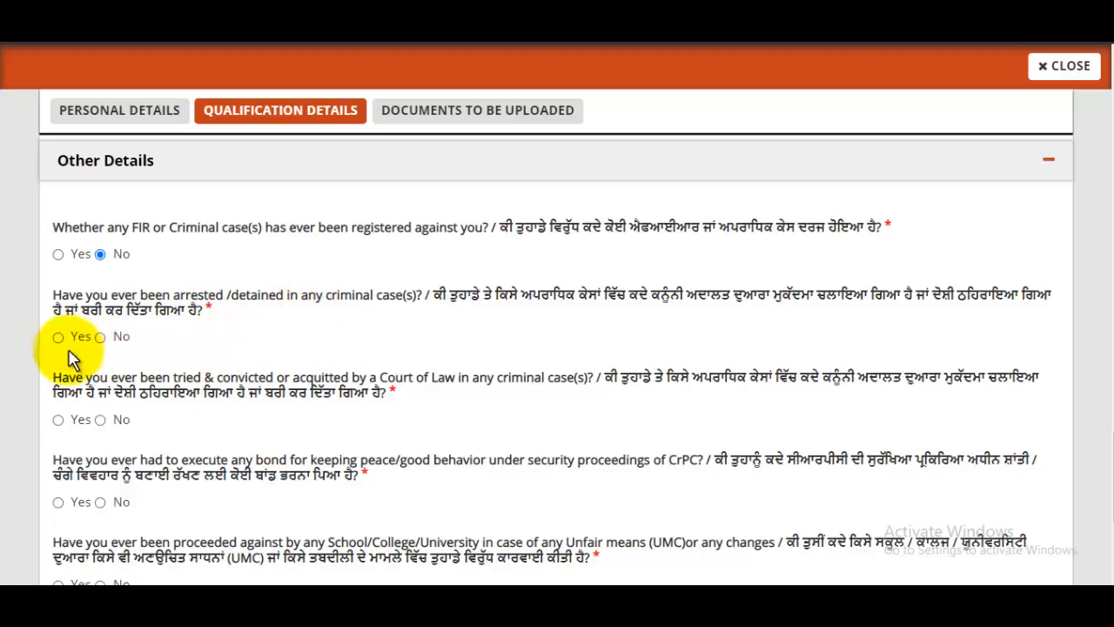
pyautogui.click(100, 338)
pyautogui.scroll(-1, 265, 329)
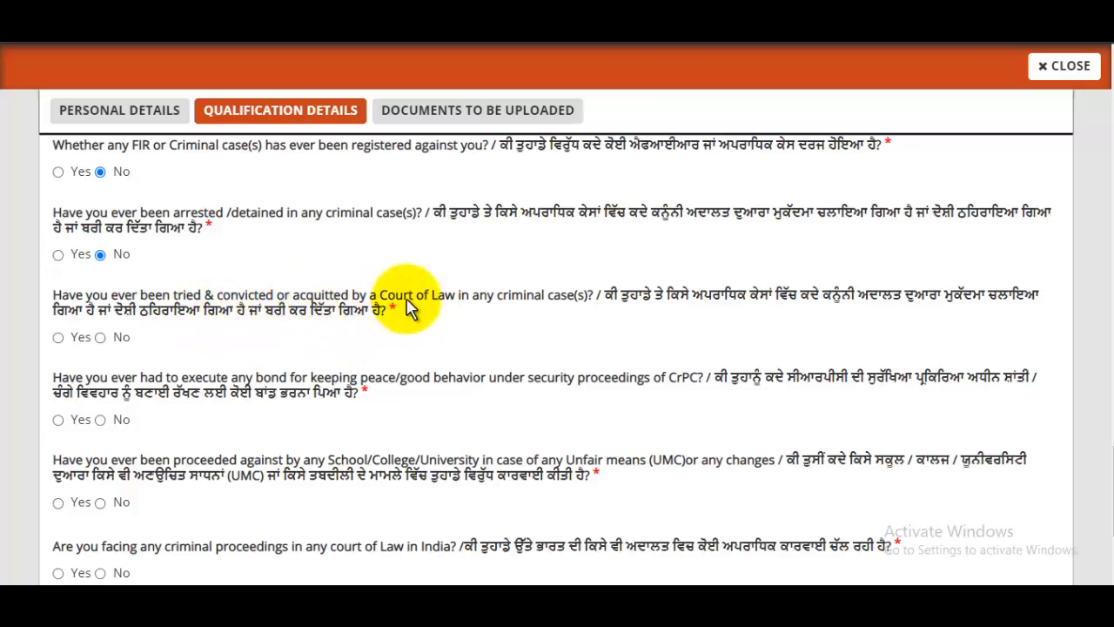
pyautogui.click(100, 337)
pyautogui.scroll(-1, 129, 313)
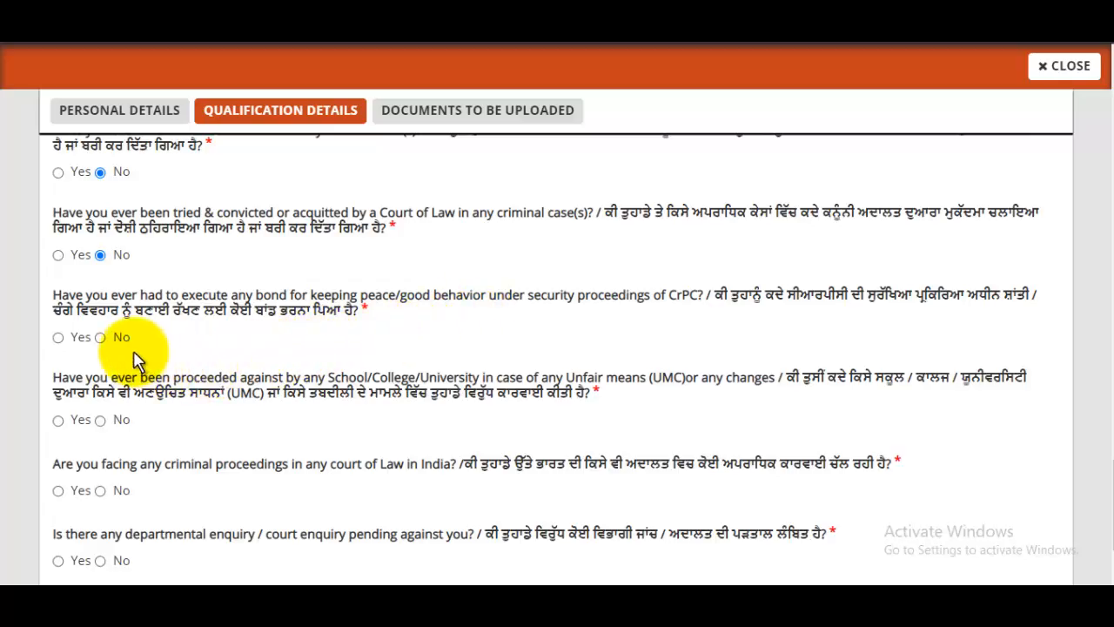
pyautogui.click(100, 338)
# Step: Answer No to the unfair means, criminal proceedings and departmental enquiry questions, then save
pyautogui.scroll(-3, 261, 344)
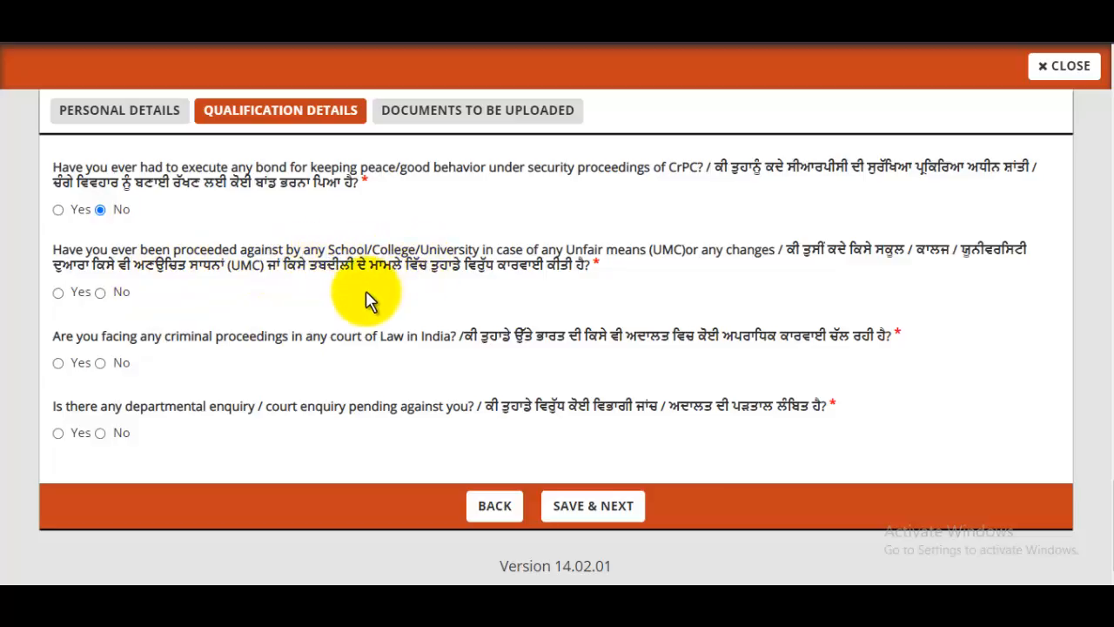
pyautogui.click(101, 293)
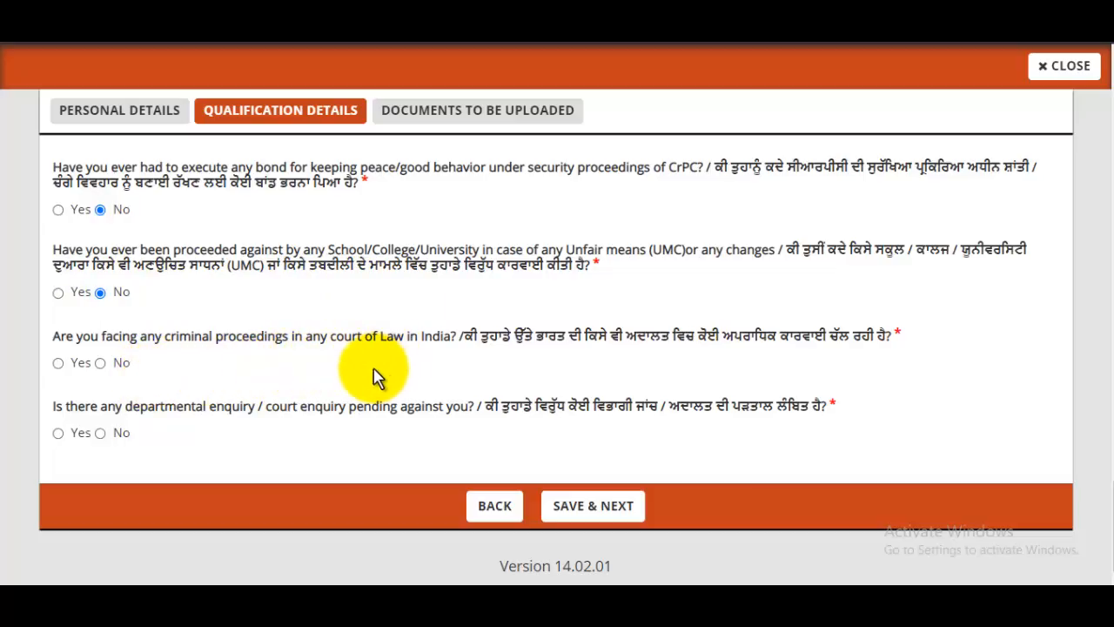
pyautogui.click(101, 363)
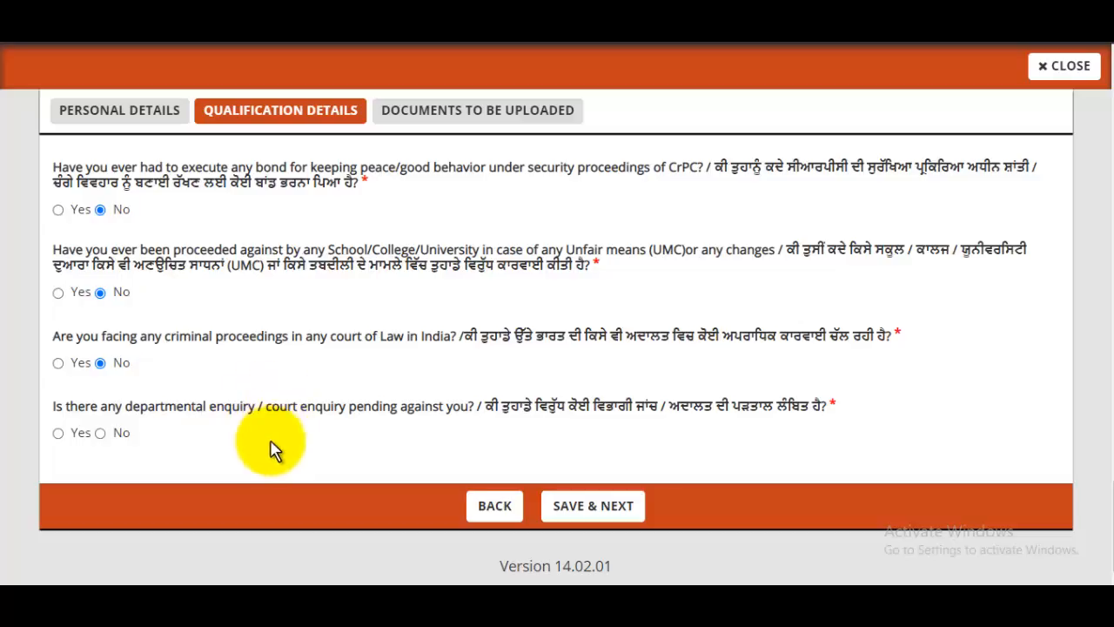
pyautogui.click(101, 433)
pyautogui.scroll(2, 479, 357)
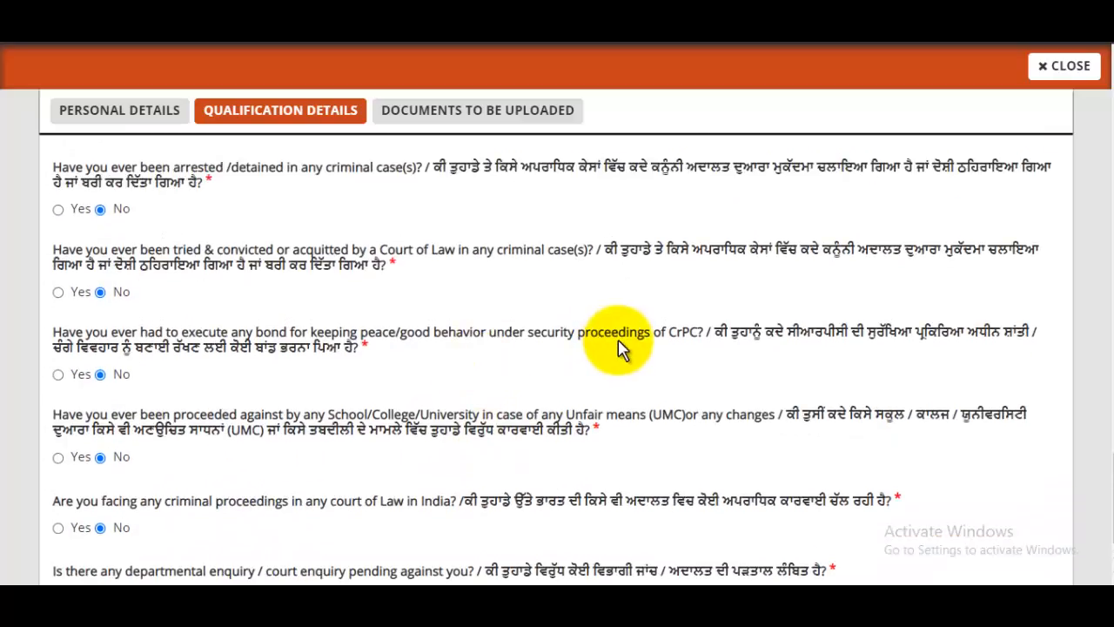
pyautogui.scroll(3, 623, 348)
pyautogui.scroll(-5, 623, 348)
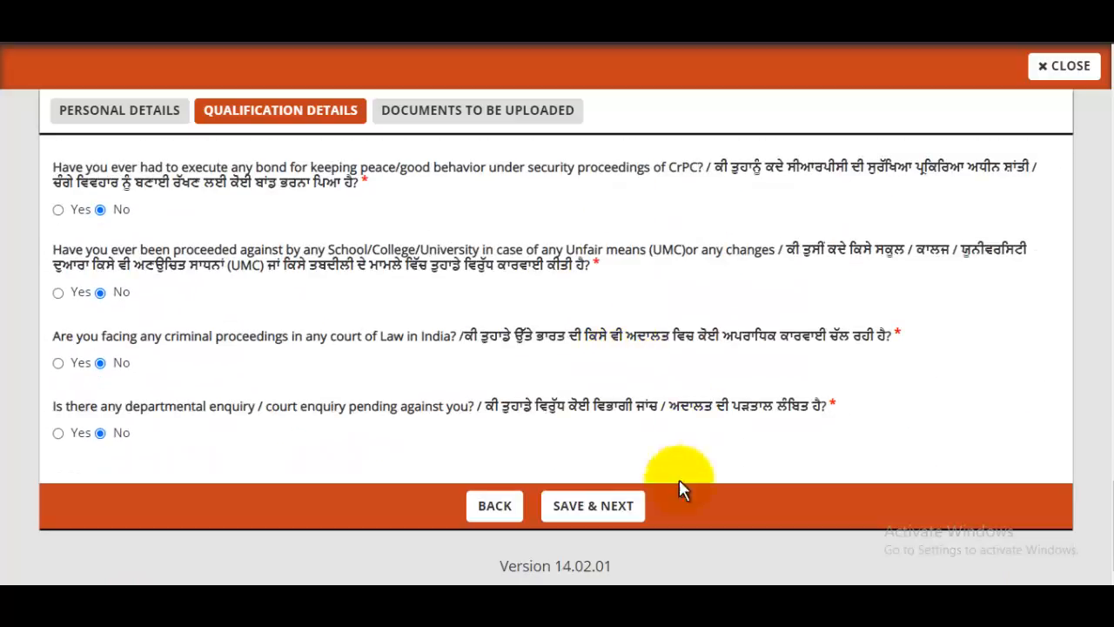
pyautogui.click(630, 523)
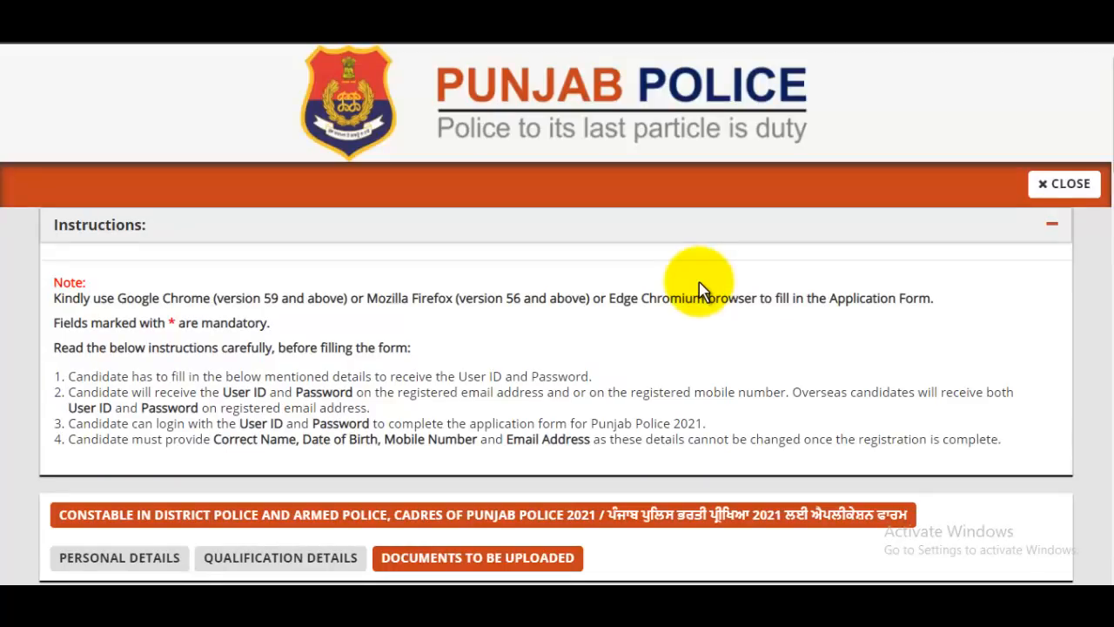
# Step: Open the passport size photograph upload box, which requires a JPEG/JPG of 80–200KB
pyautogui.scroll(-3, 699, 289)
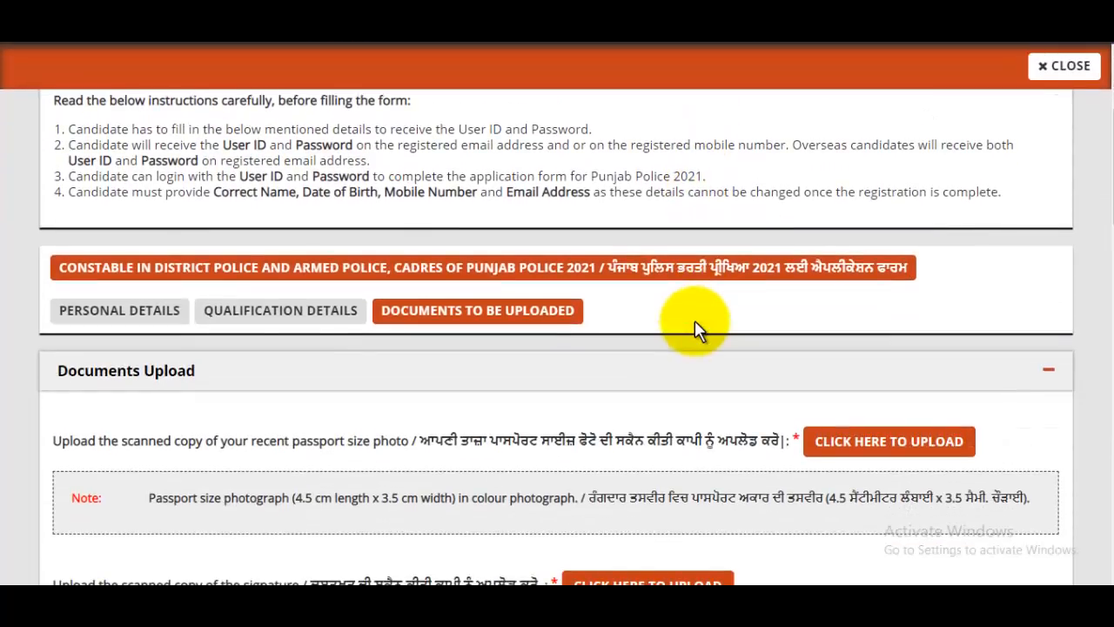
pyautogui.scroll(-2, 694, 320)
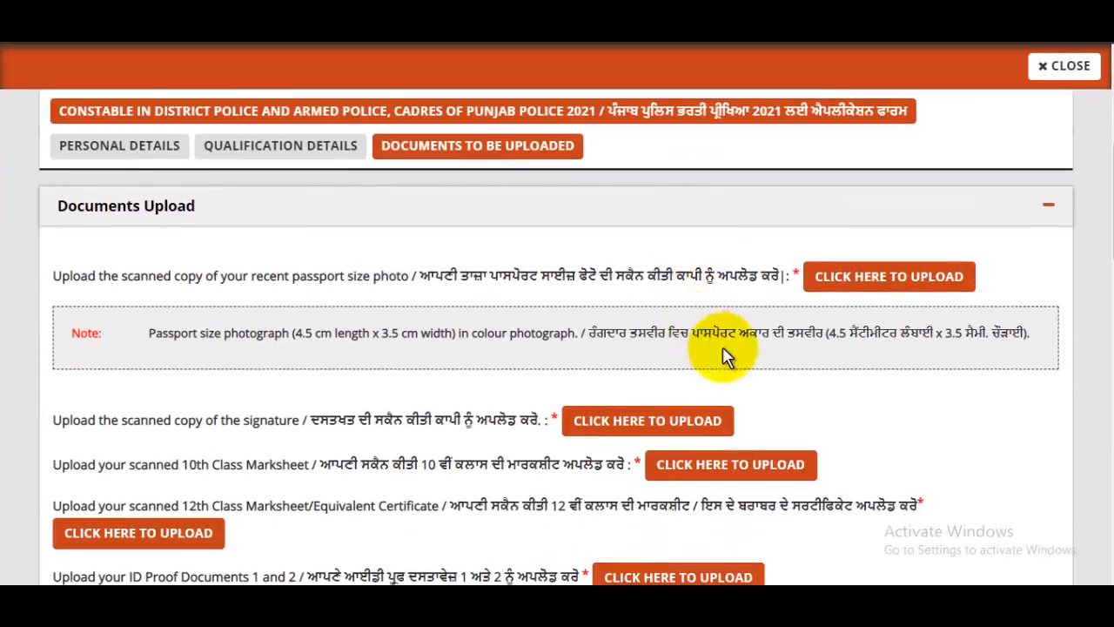
pyautogui.click(883, 278)
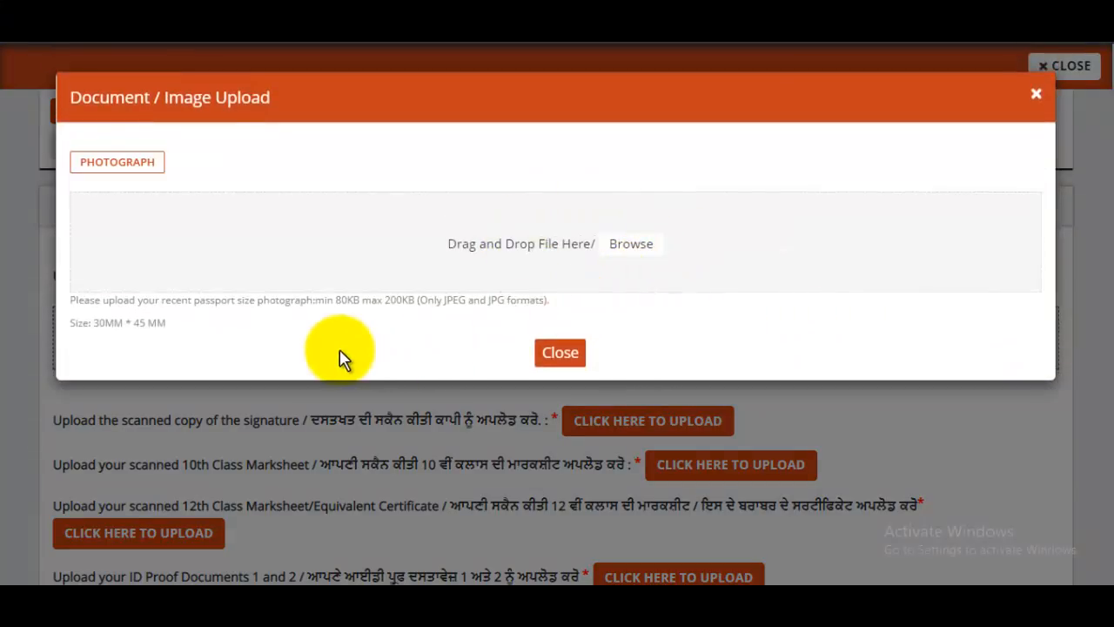
pyautogui.moveTo(341, 305); pyautogui.dragTo(402, 306)
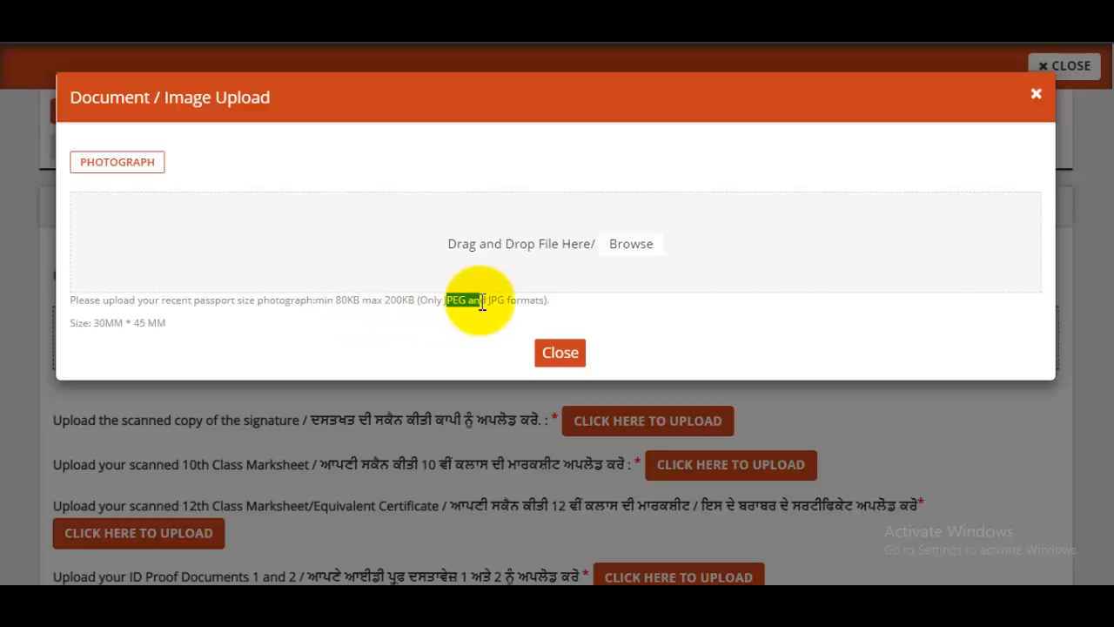
# Step: Upload Passport.jpg from Pictures as the application photograph and close the upload box
pyautogui.click(628, 245)
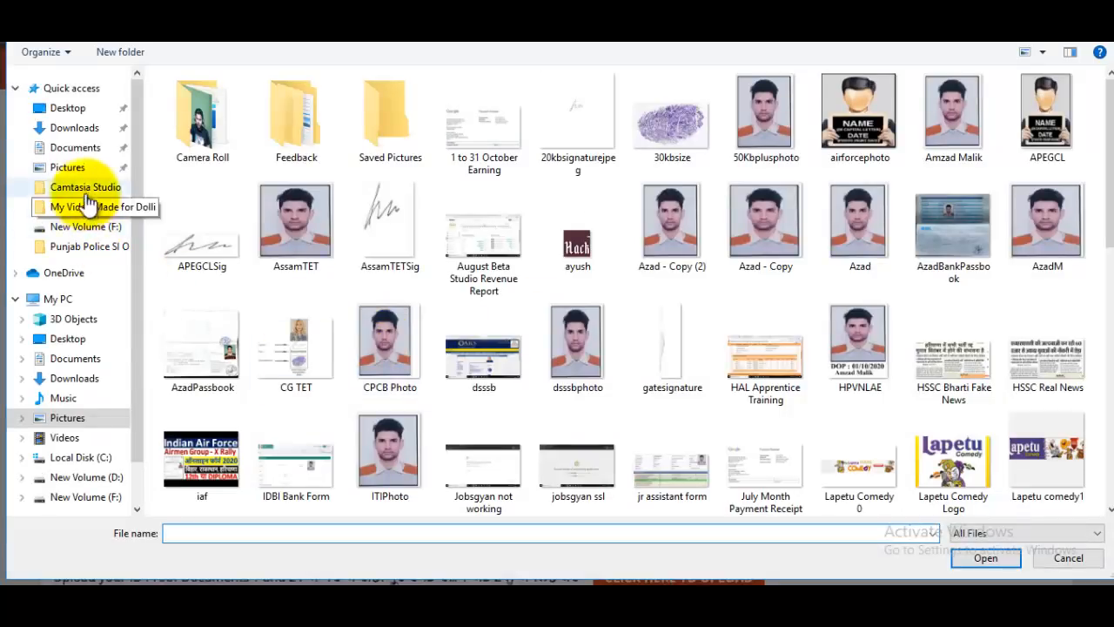
pyautogui.click(83, 168)
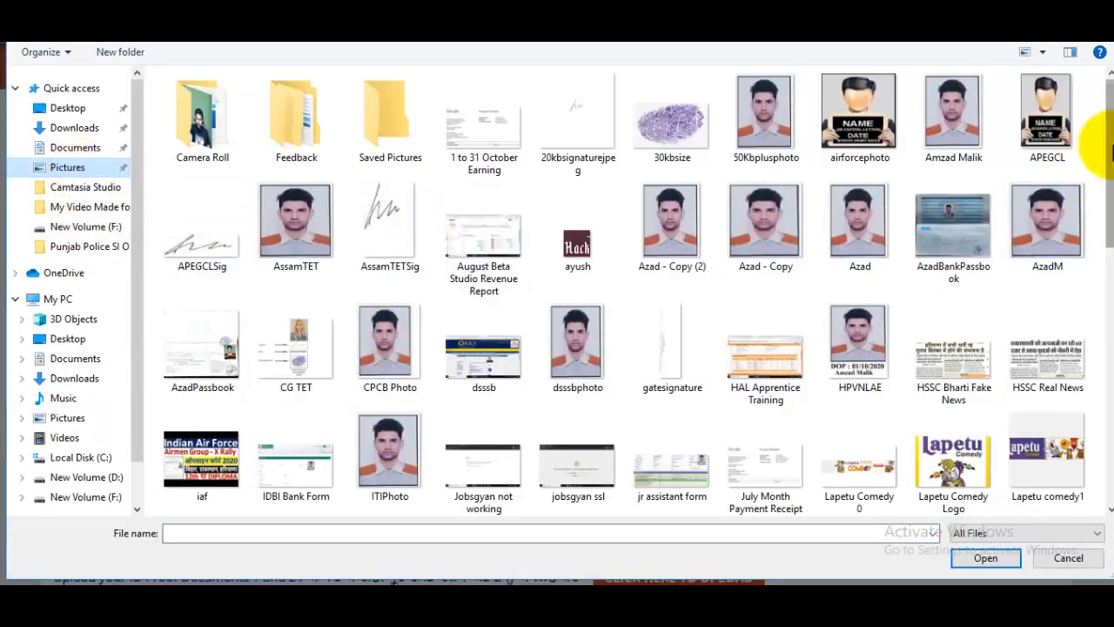
pyautogui.scroll(-4, 1074, 252)
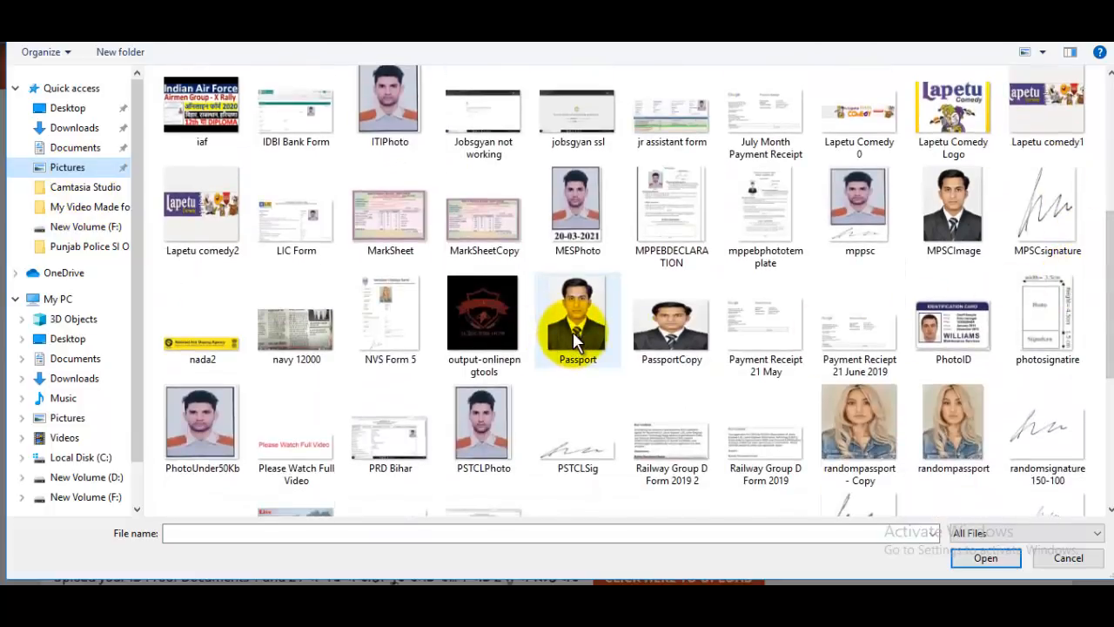
pyautogui.click(574, 339)
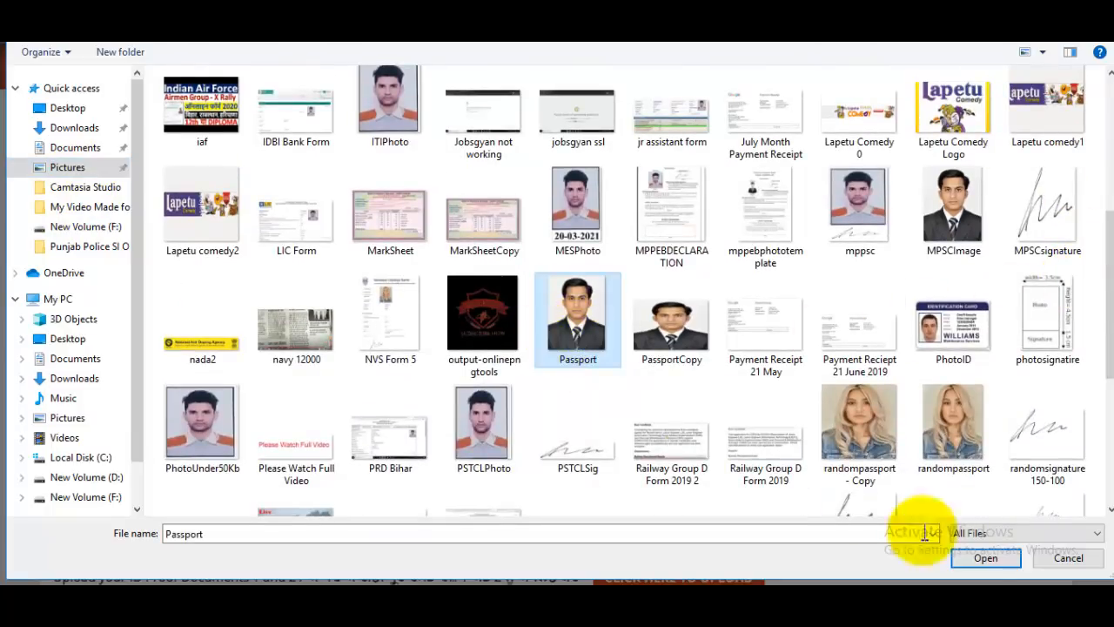
pyautogui.click(985, 557)
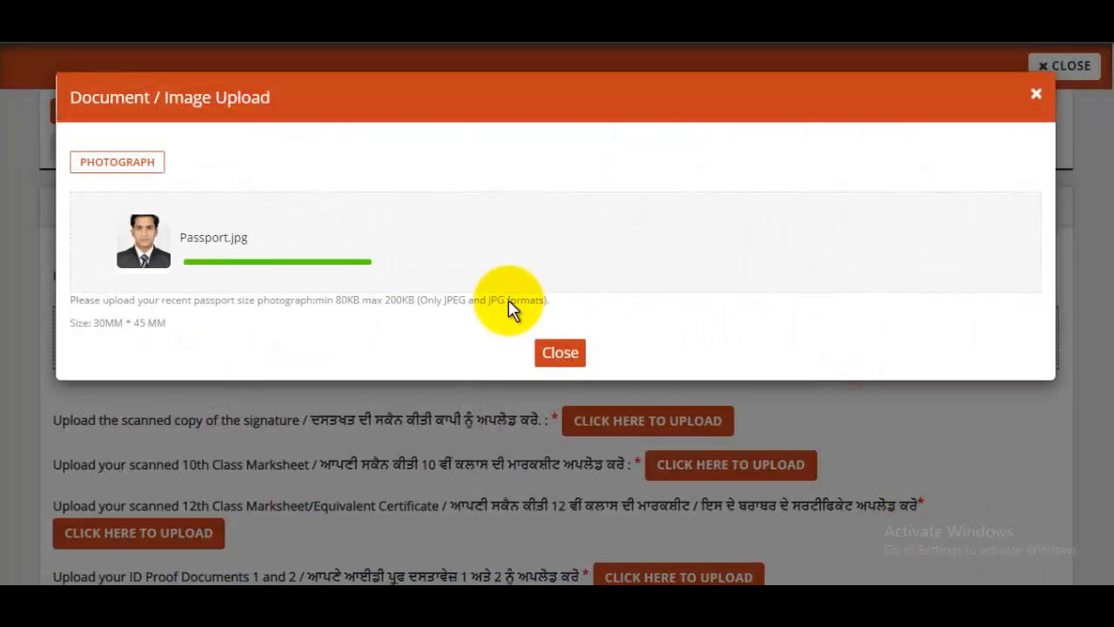
pyautogui.click(560, 383)
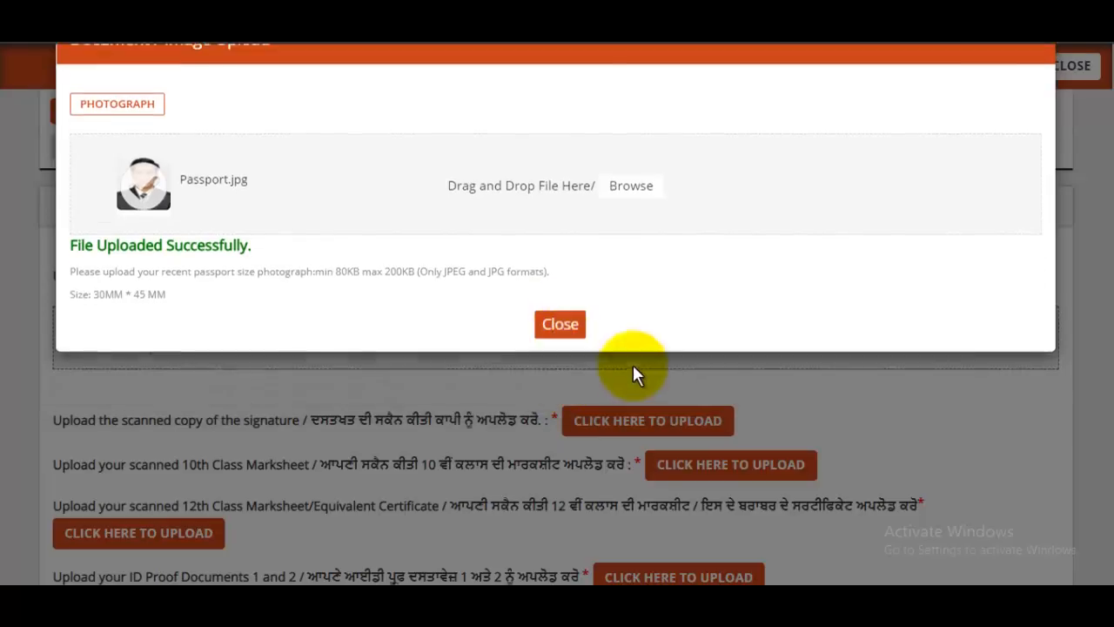
pyautogui.scroll(-2, 644, 349)
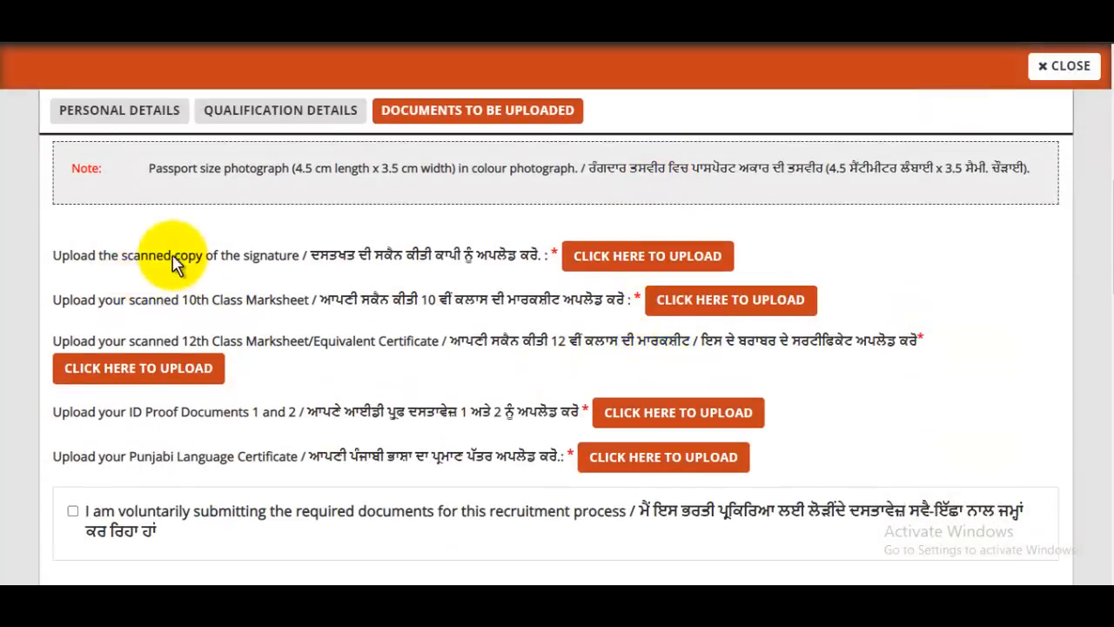
pyautogui.moveTo(172, 258); pyautogui.dragTo(288, 256)
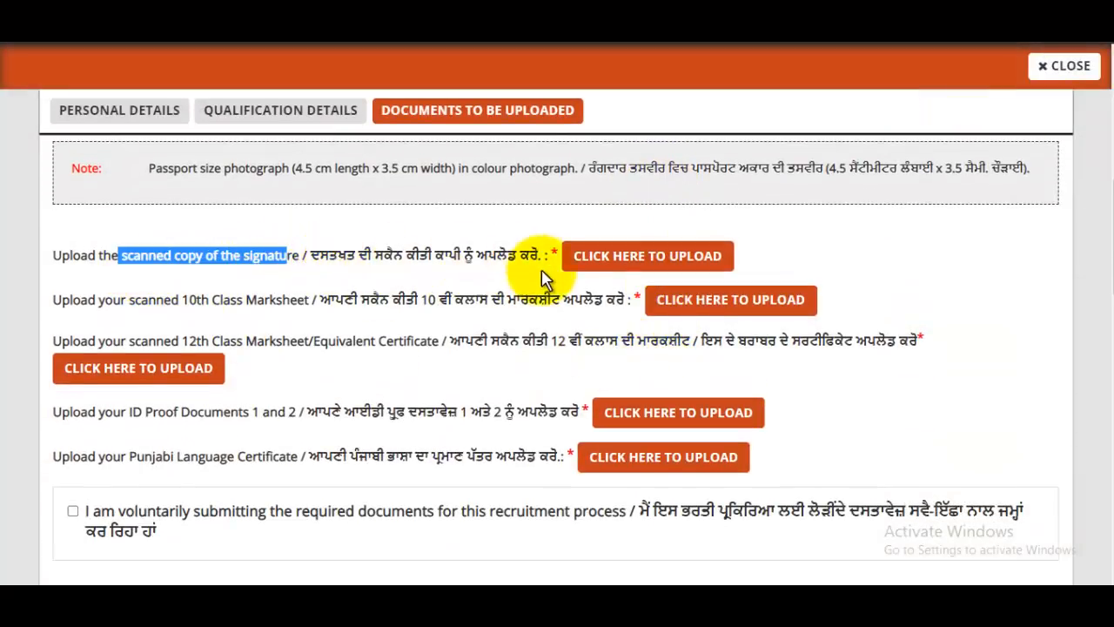
pyautogui.click(659, 260)
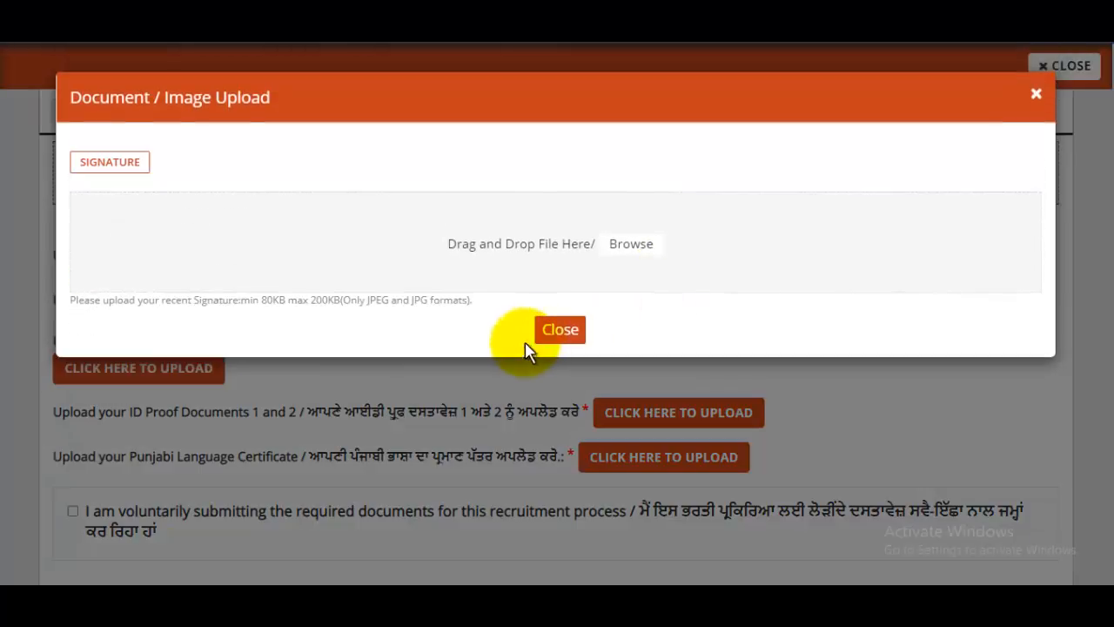
pyautogui.click(643, 247)
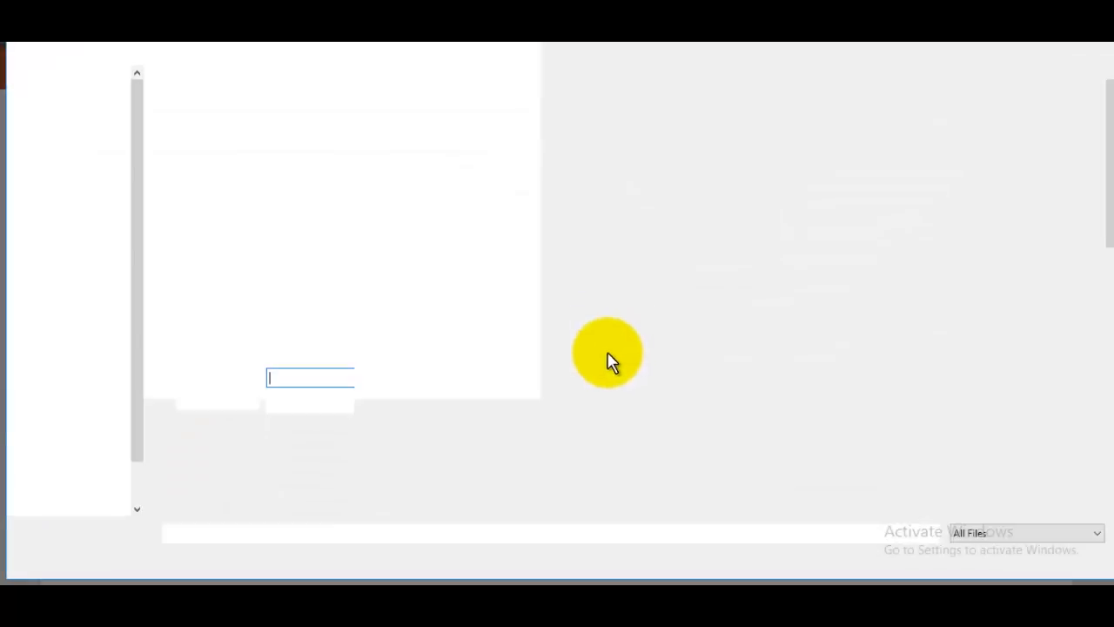
pyautogui.scroll(-6, 1094, 328)
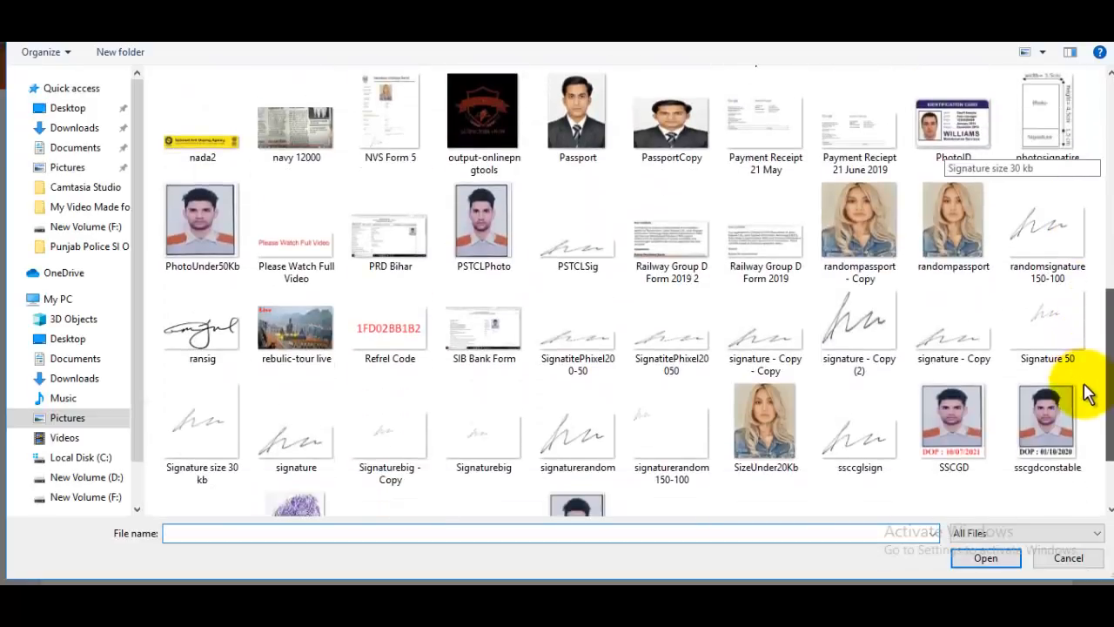
pyautogui.scroll(-1, 1086, 403)
pyautogui.click(1065, 558)
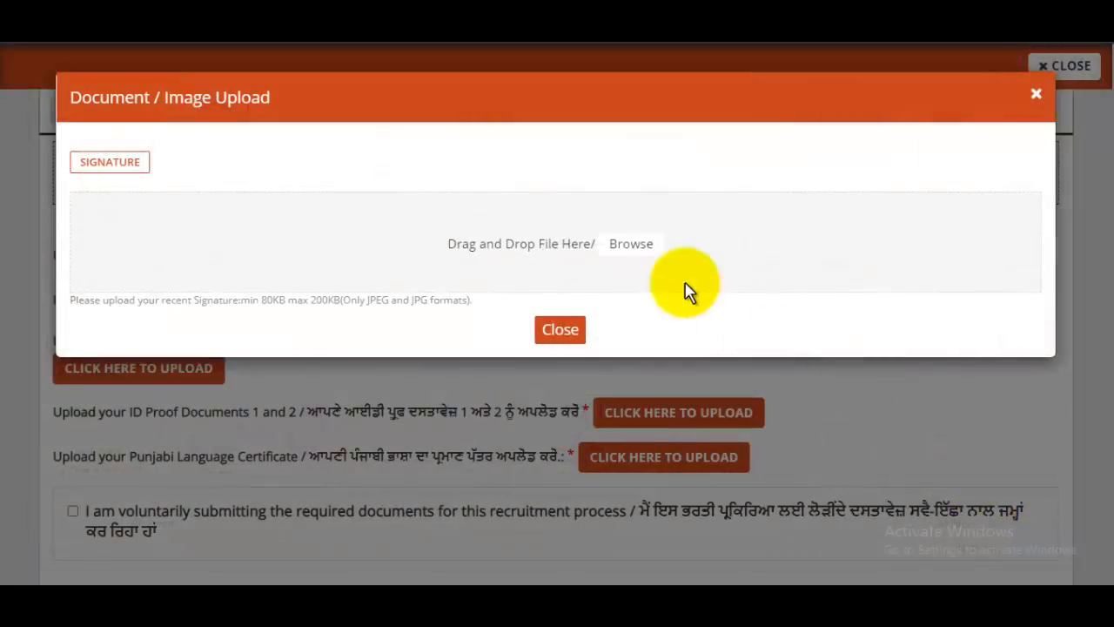
pyautogui.click(559, 331)
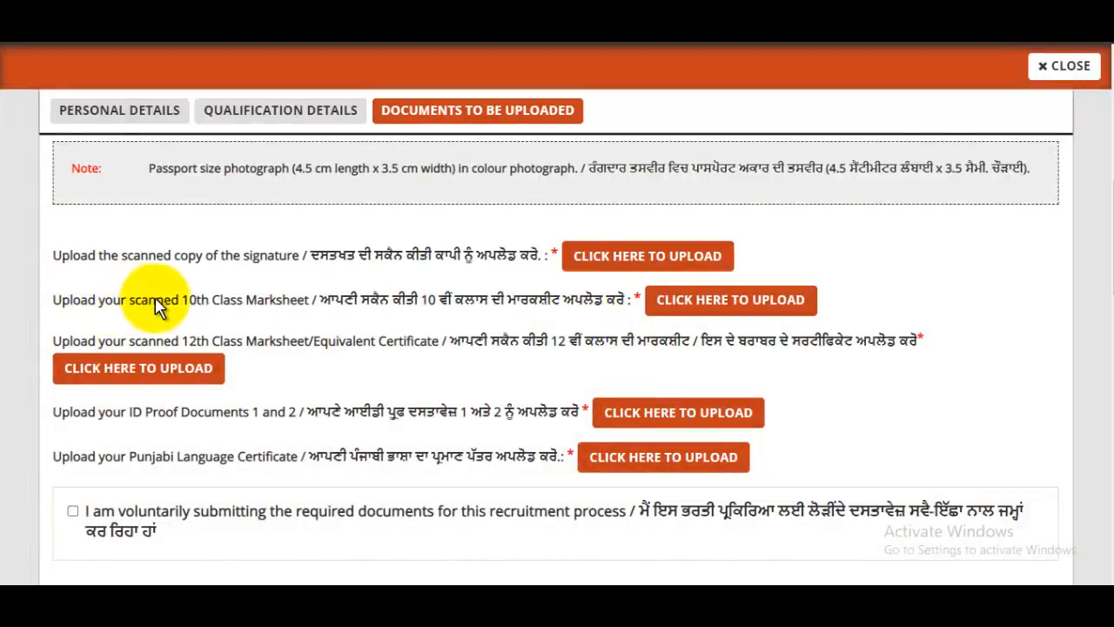
pyautogui.click(780, 305)
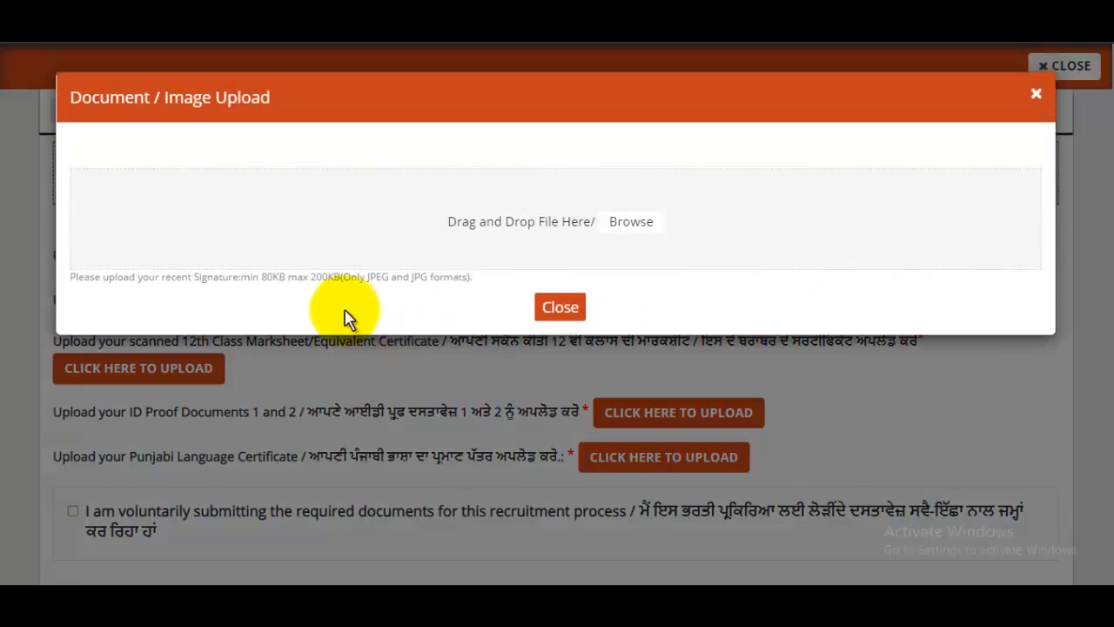
pyautogui.moveTo(395, 278); pyautogui.dragTo(666, 286)
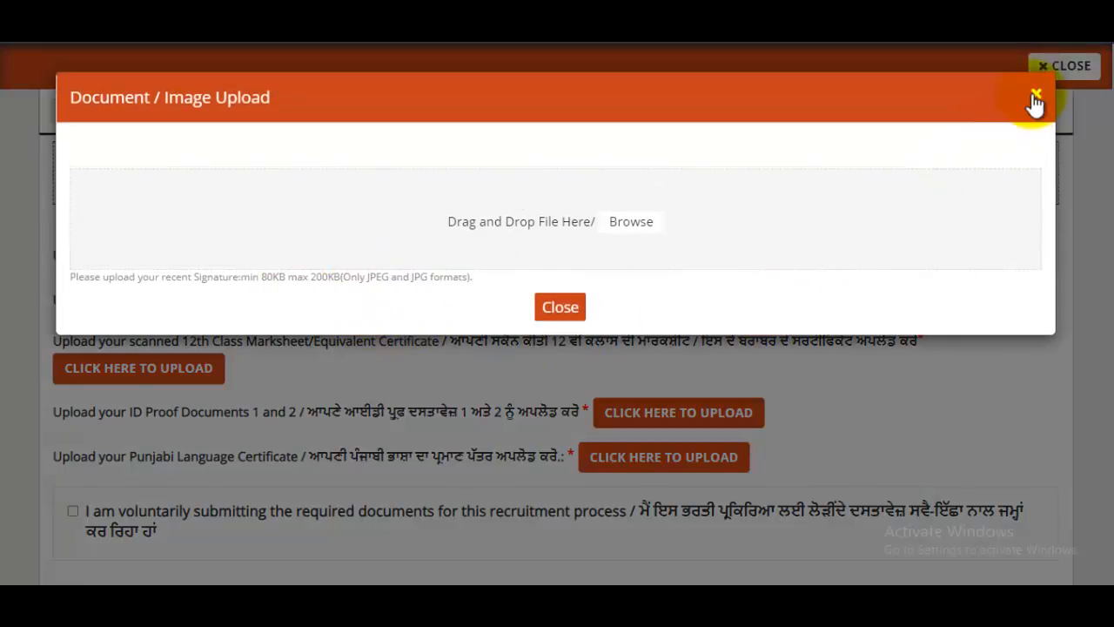
pyautogui.click(1035, 96)
pyautogui.scroll(-1, 348, 322)
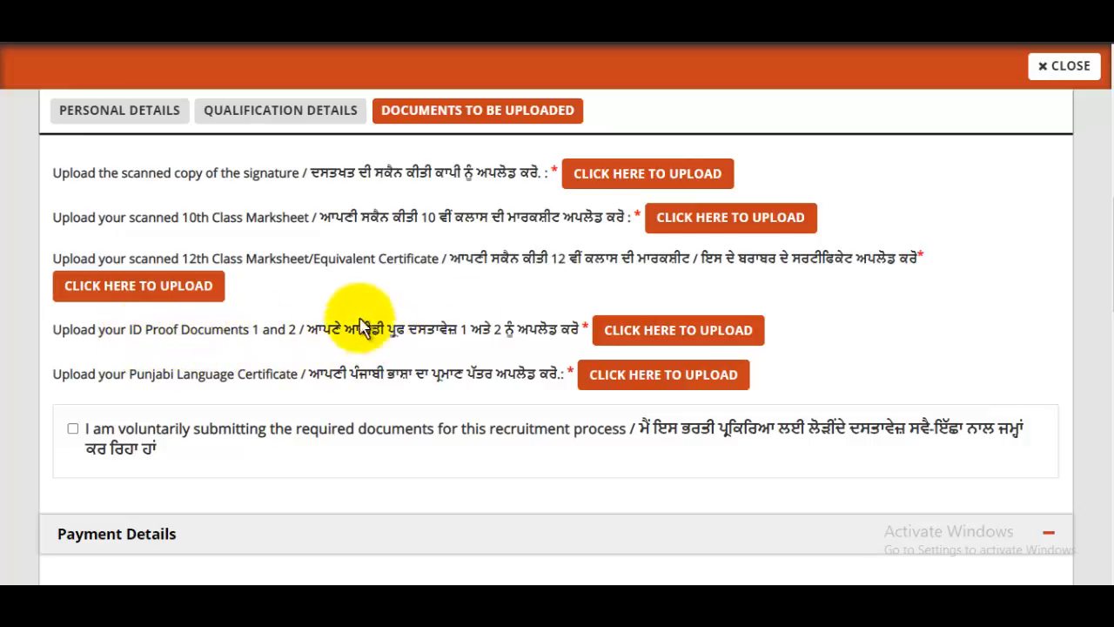
# Step: Attempt uploading 33.pdf from Downloads as ID proof document 1, then close the rejected upload window
pyautogui.click(694, 329)
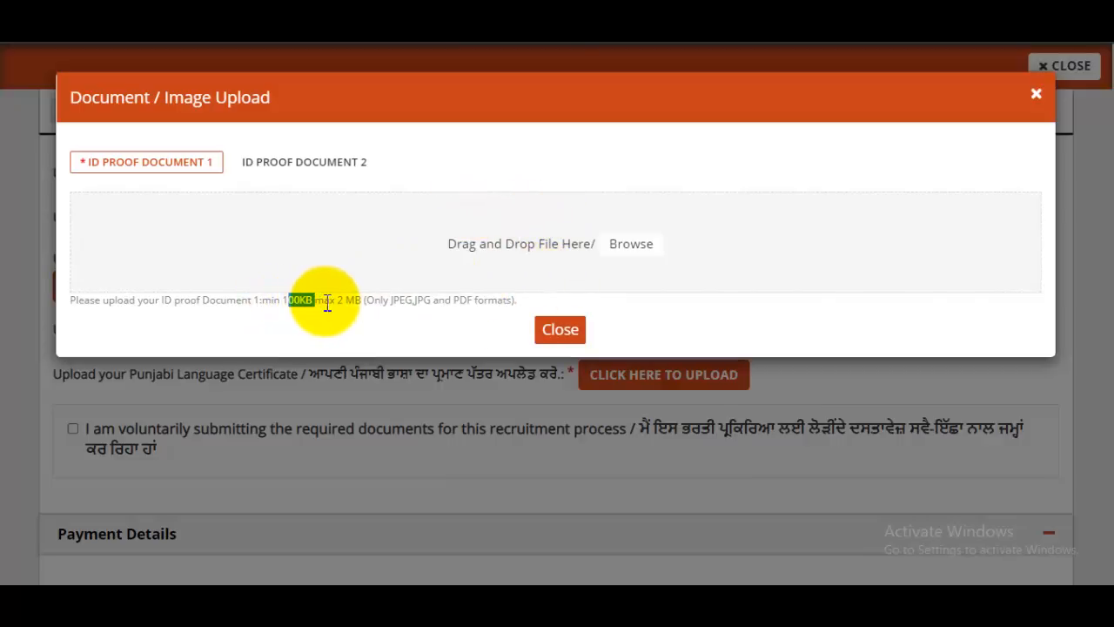
pyautogui.moveTo(437, 300); pyautogui.dragTo(487, 301)
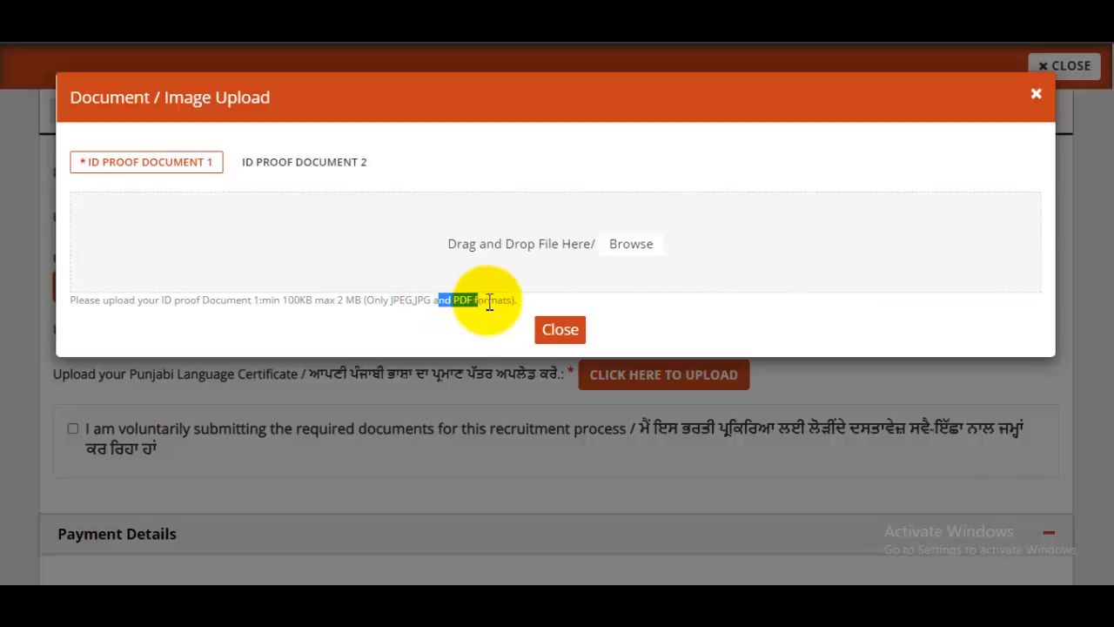
pyautogui.click(640, 242)
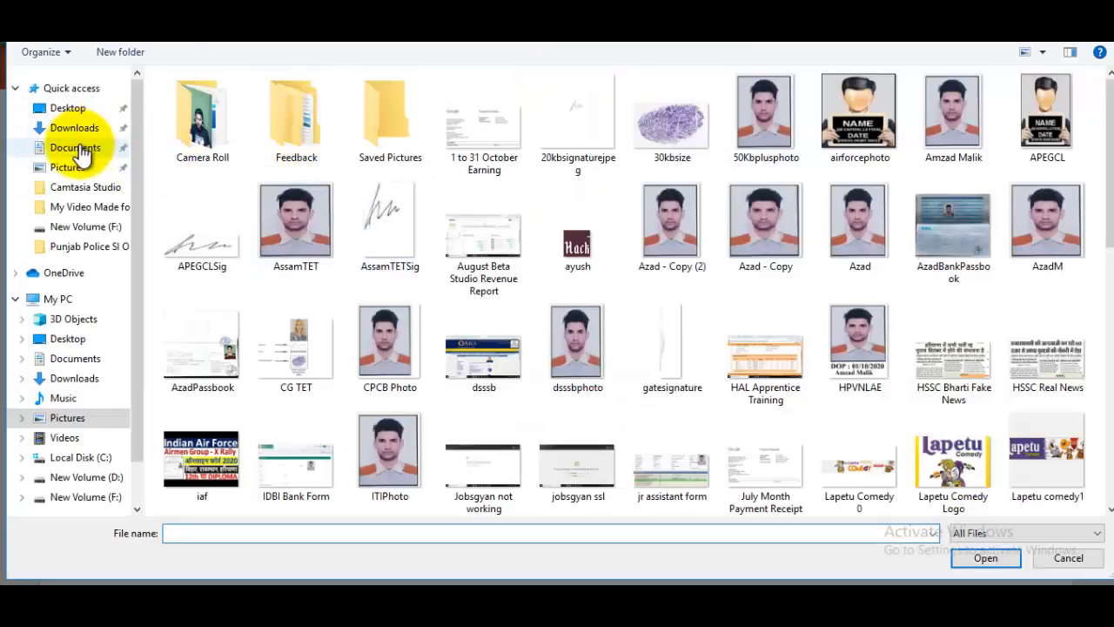
pyautogui.click(74, 127)
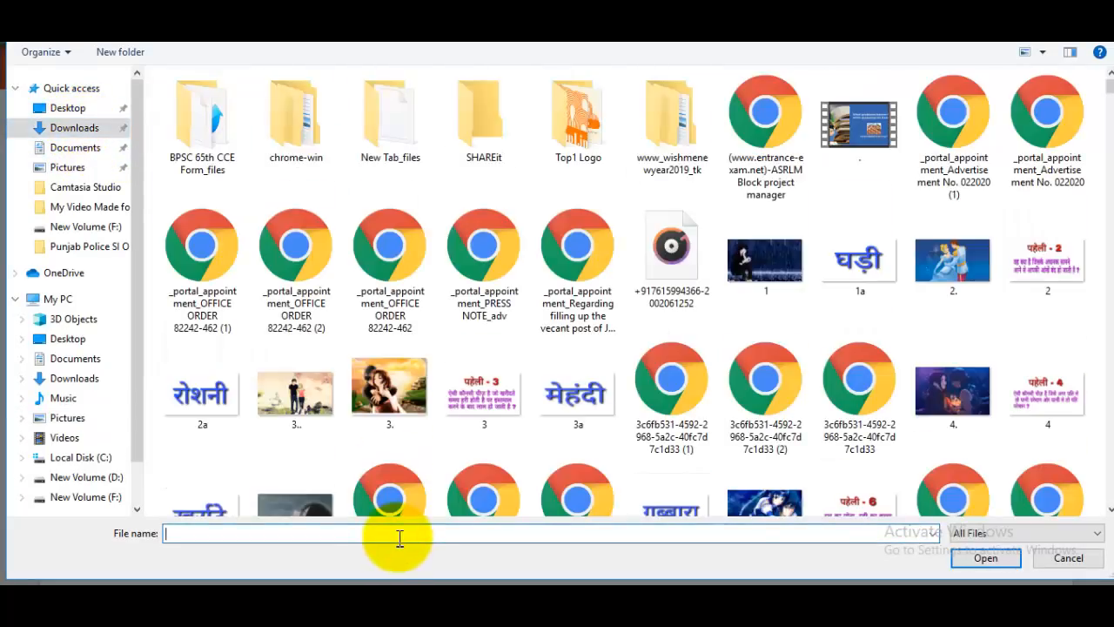
pyautogui.write('33')
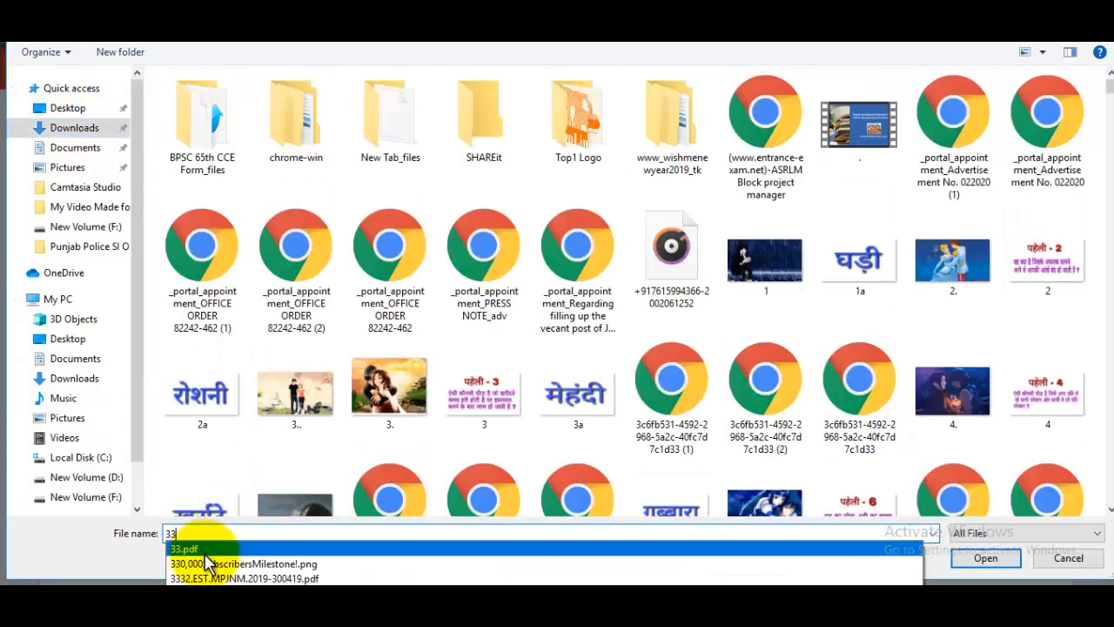
pyautogui.click(205, 554)
pyautogui.click(983, 558)
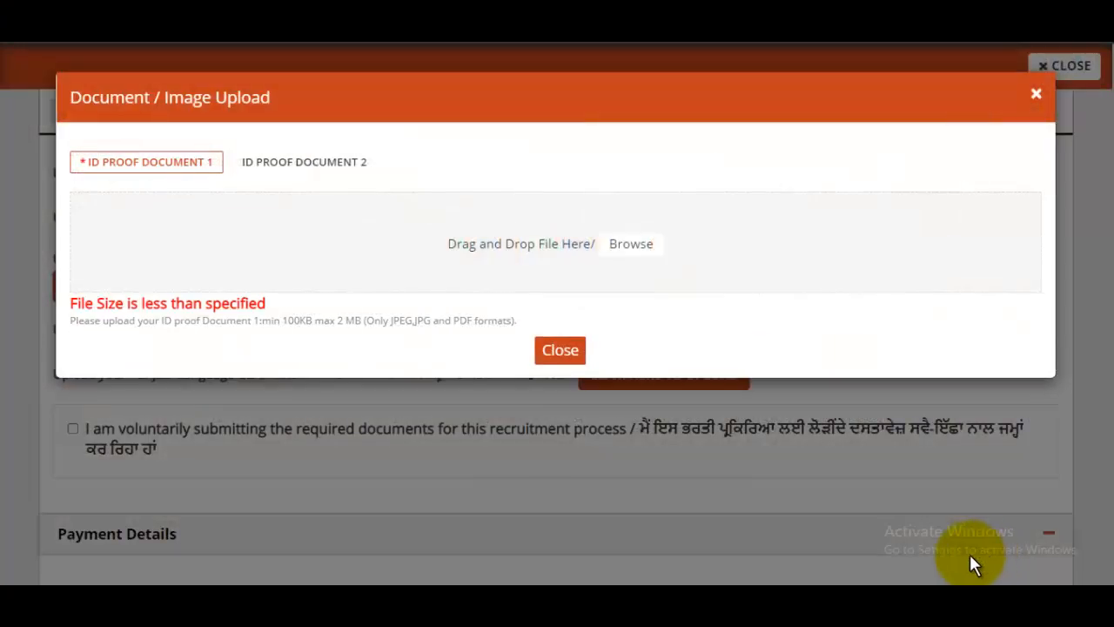
pyautogui.click(301, 167)
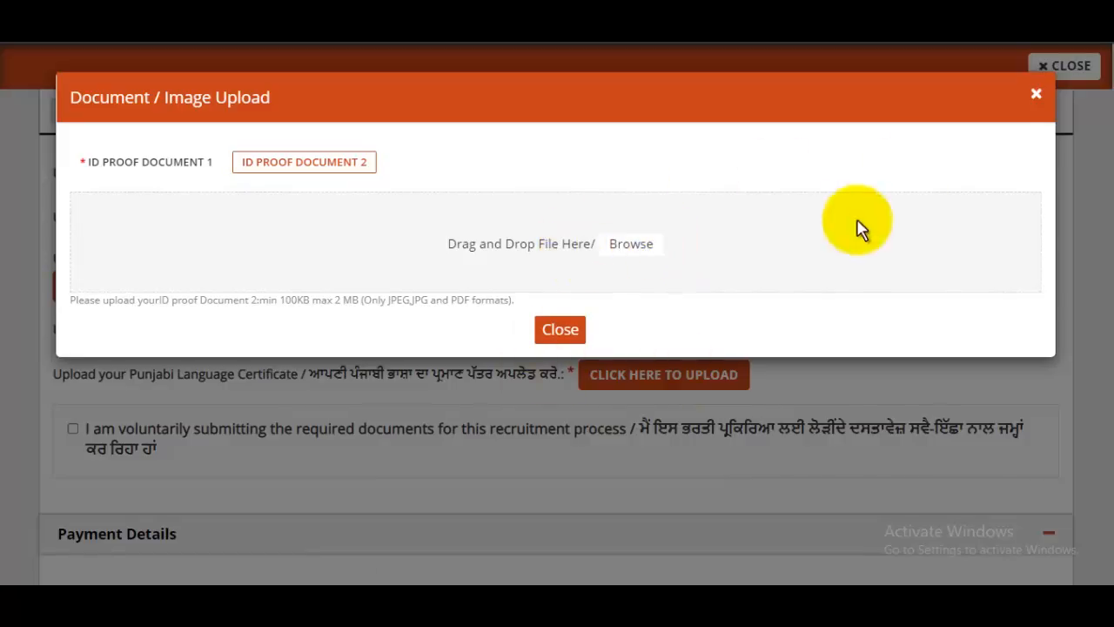
pyautogui.click(1036, 93)
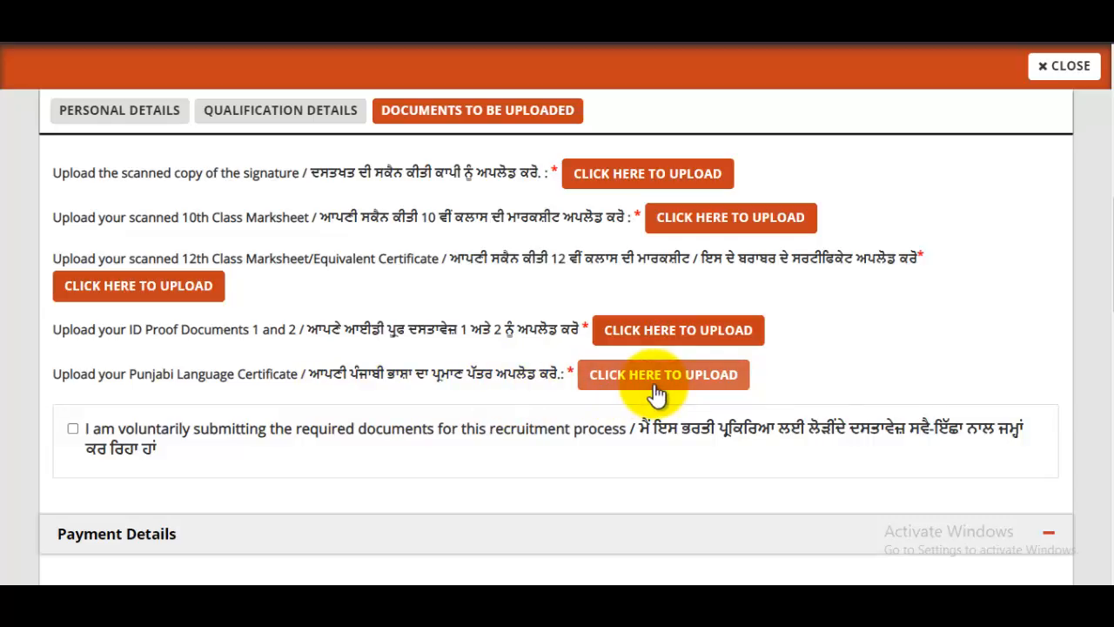
# Step: Tick the voluntary submission, correct-entries and genuine-documents declarations
pyautogui.scroll(-2, 547, 360)
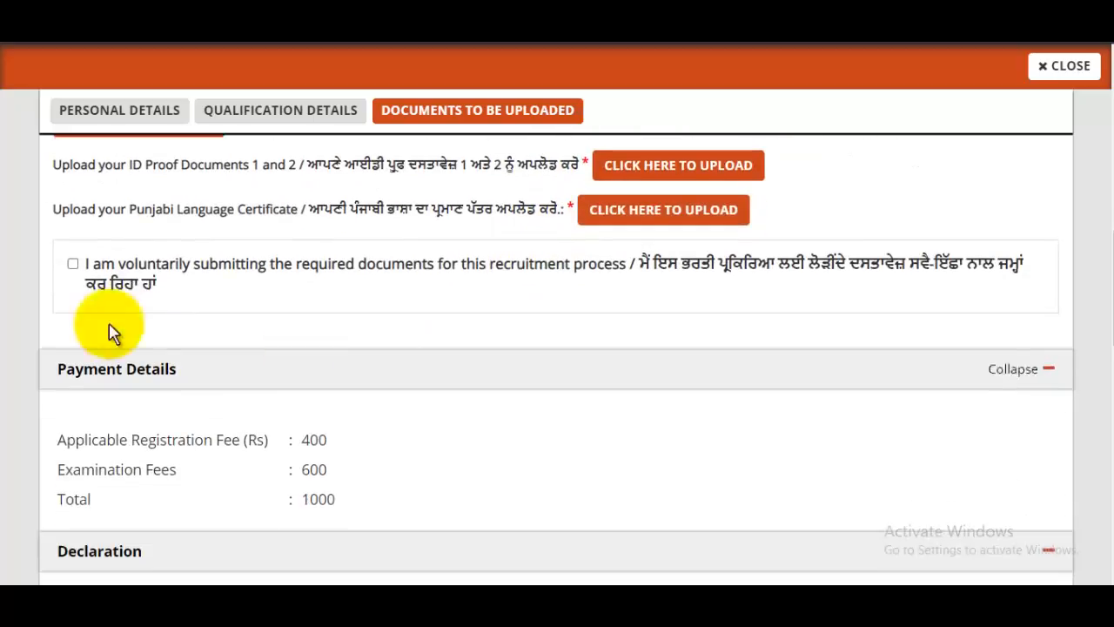
pyautogui.click(72, 263)
pyautogui.scroll(-6, 557, 378)
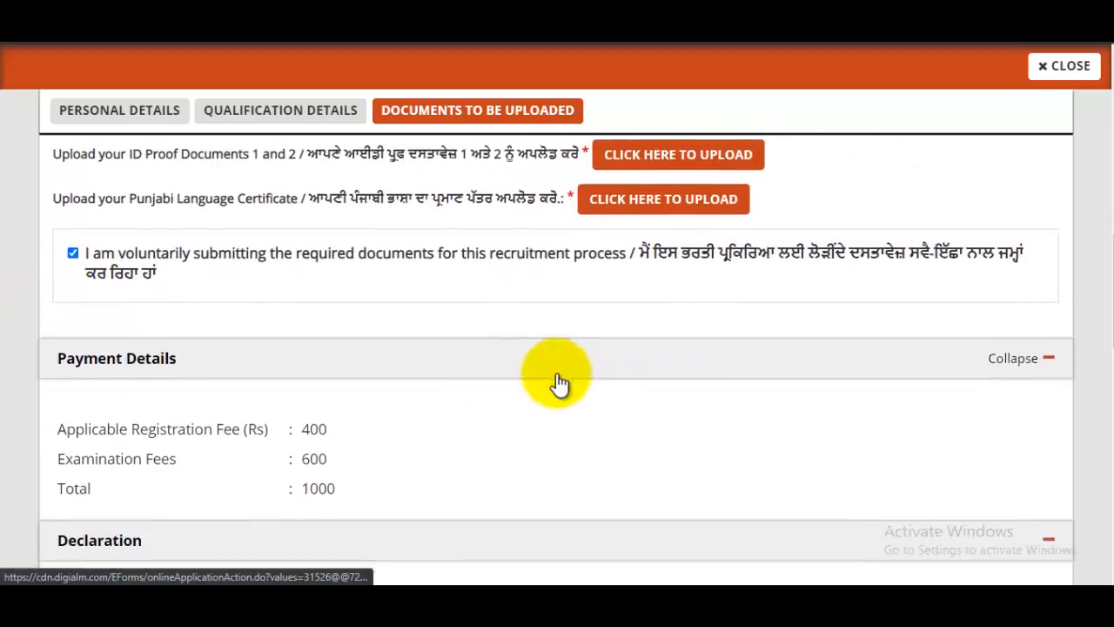
pyautogui.scroll(2, 558, 372)
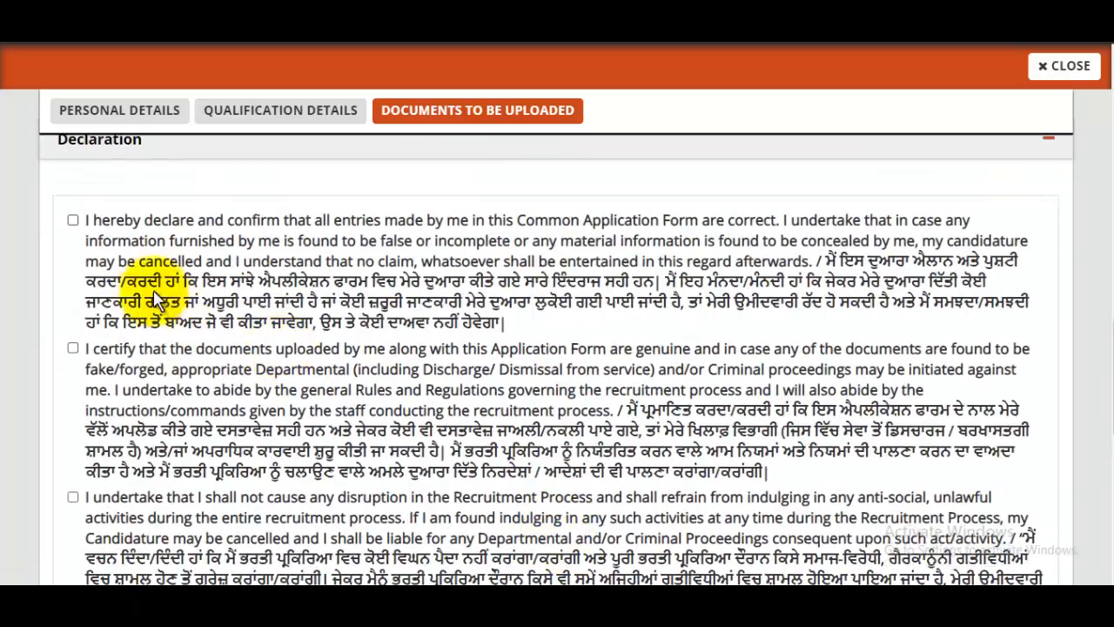
pyautogui.click(73, 220)
pyautogui.click(73, 348)
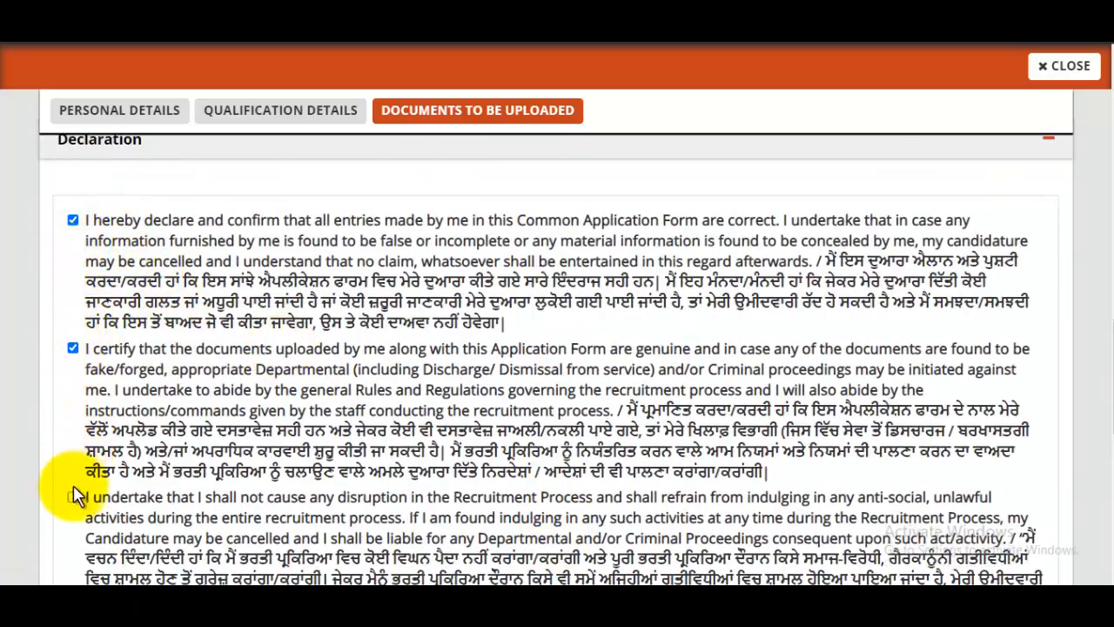
# Step: Tick the remaining undertakings, eligibility, criminal-case, substance test and debarment declarations, then submit
pyautogui.scroll(-2, 104, 391)
pyautogui.click(73, 333)
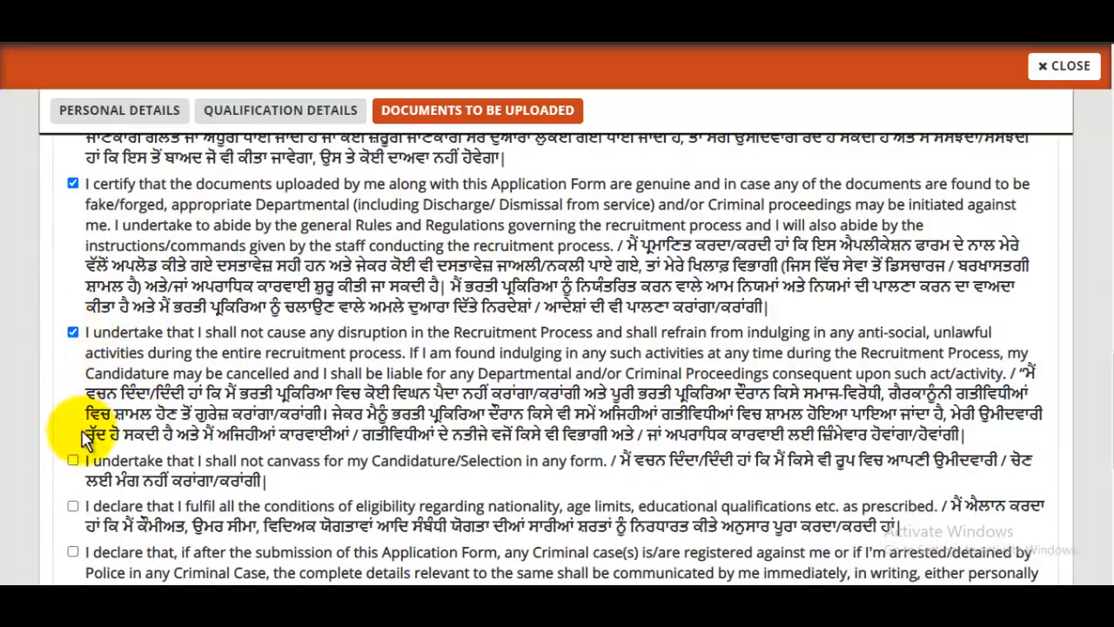
pyautogui.click(73, 460)
pyautogui.click(73, 505)
pyautogui.click(74, 553)
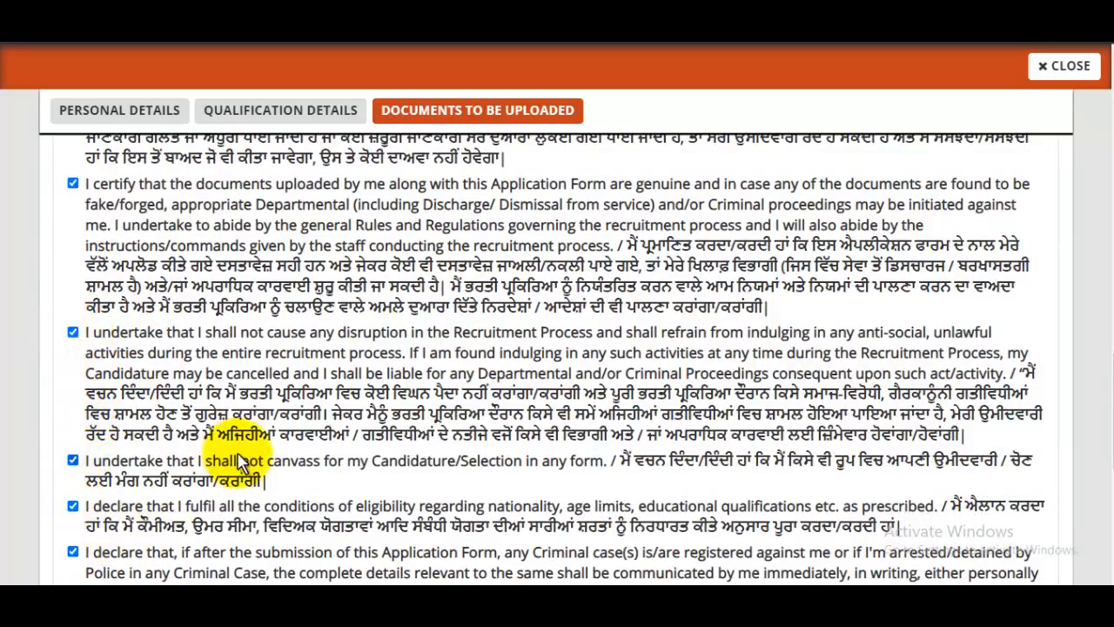
pyautogui.scroll(-3, 248, 451)
pyautogui.click(74, 452)
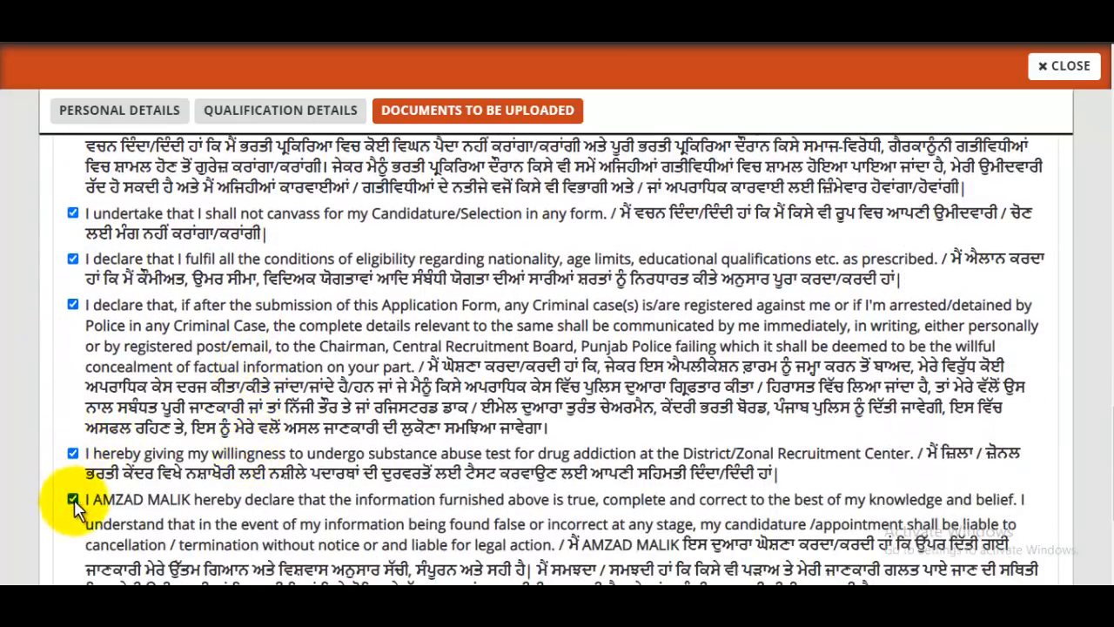
pyautogui.scroll(-2, 259, 420)
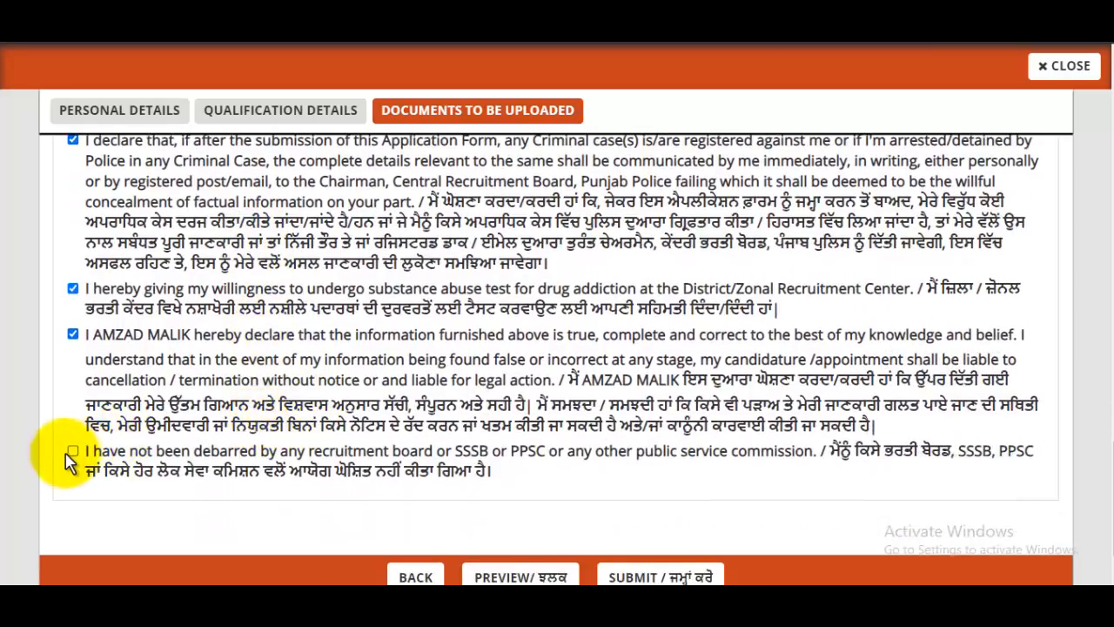
pyautogui.click(73, 452)
pyautogui.scroll(-1, 496, 372)
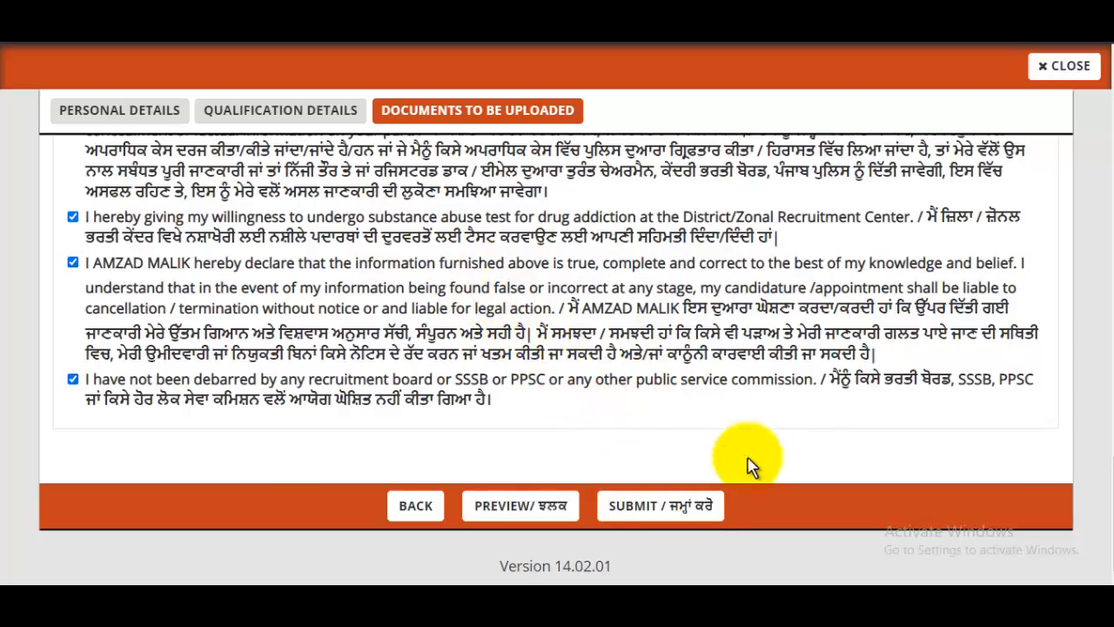
pyautogui.click(686, 519)
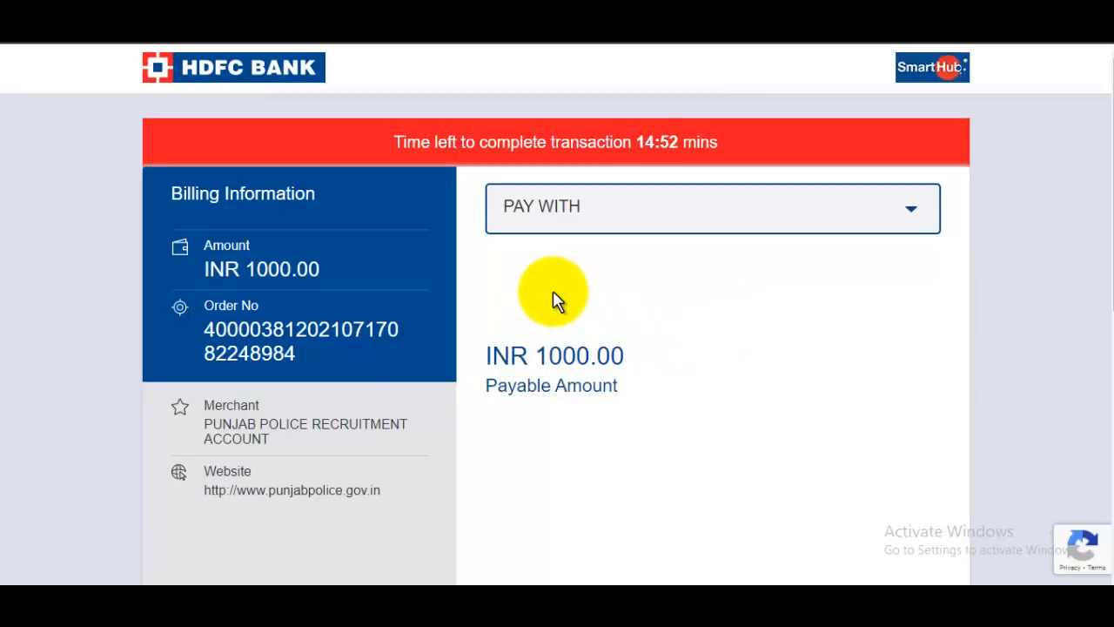
# Step: Choose HDFC Bank Debit Card to pay the INR 1000.00 fee and begin entering card details
pyautogui.click(660, 219)
pyautogui.scroll(-5, 687, 383)
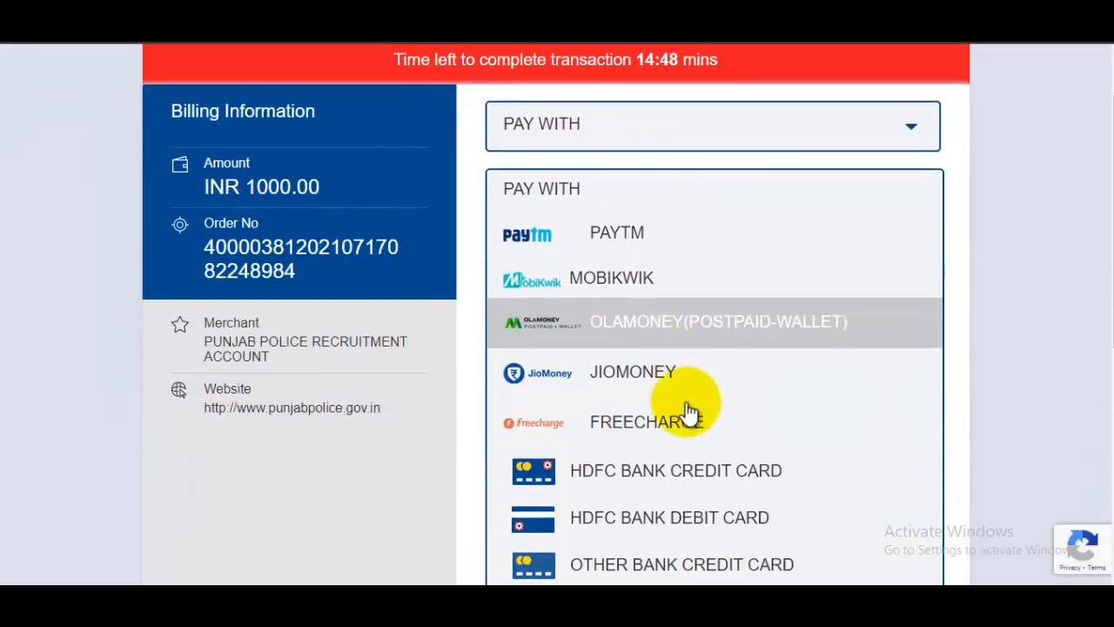
pyautogui.scroll(2, 742, 396)
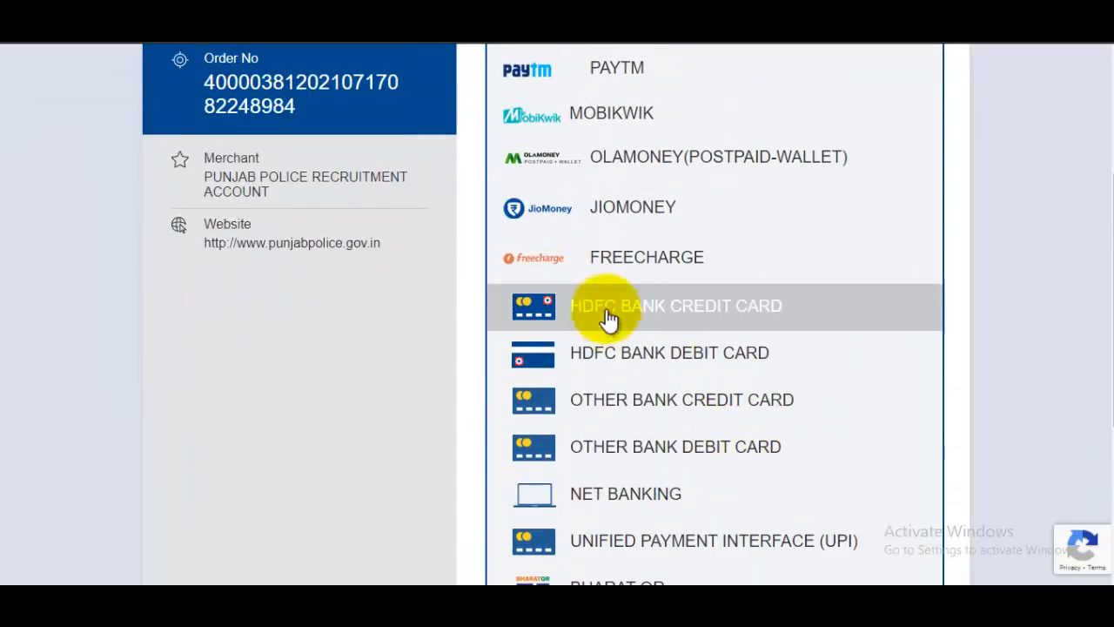
pyautogui.click(685, 356)
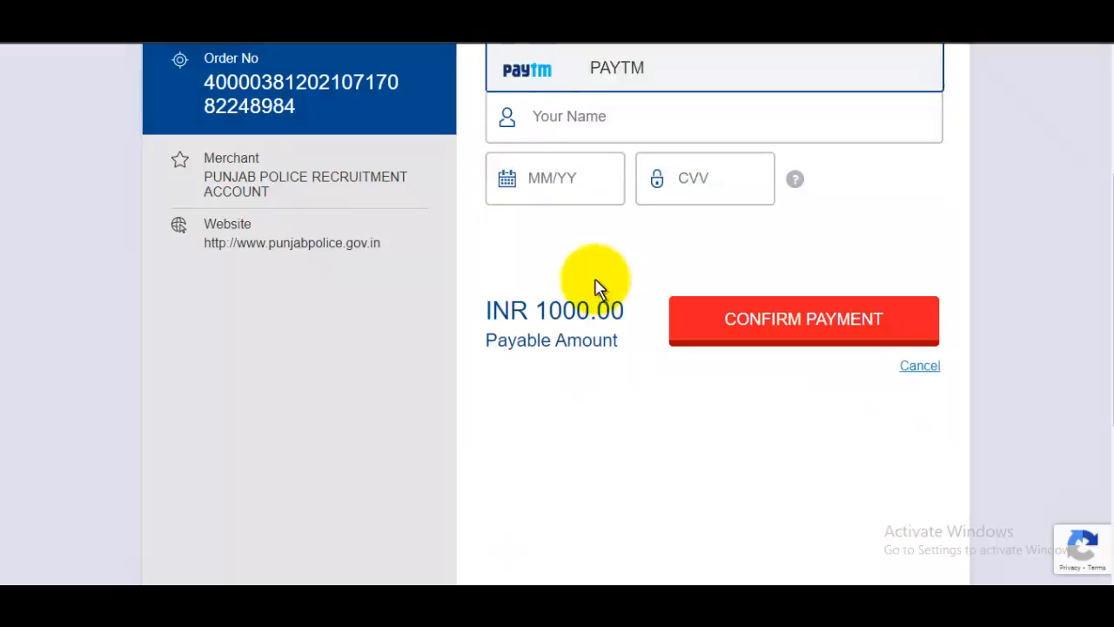
pyautogui.scroll(3, 703, 273)
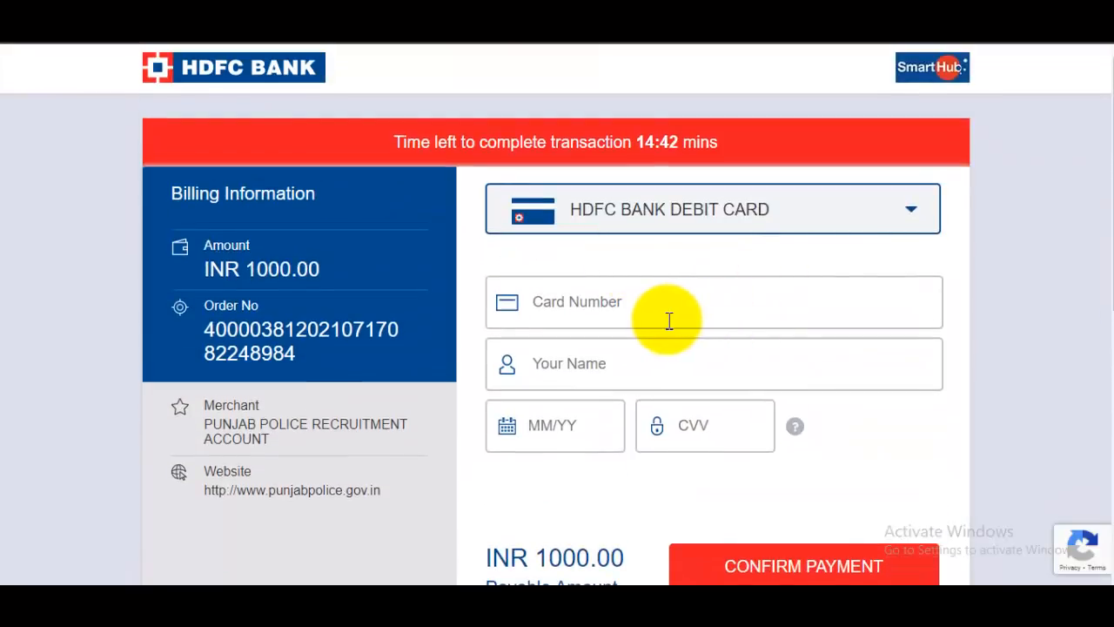
pyautogui.click(687, 320)
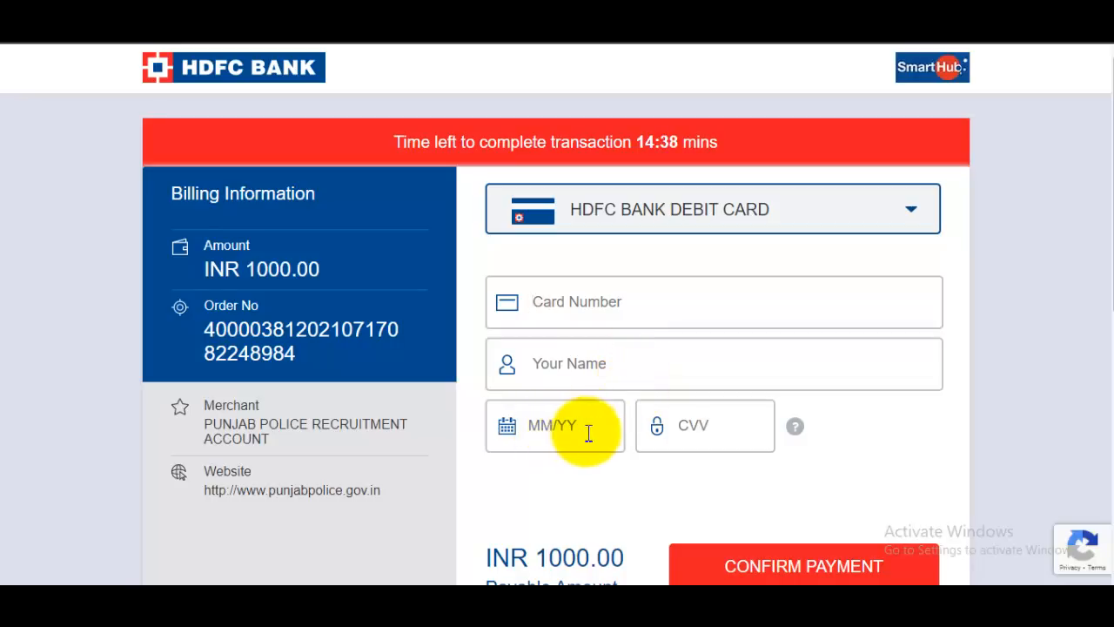
pyautogui.scroll(-2, 787, 365)
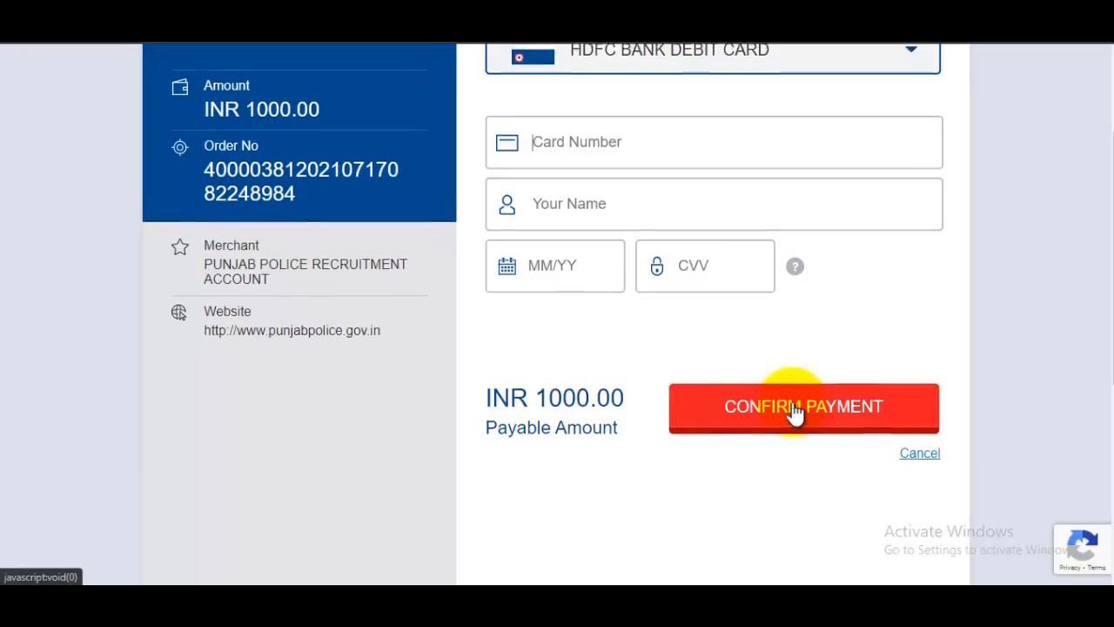
pyautogui.scroll(2, 791, 412)
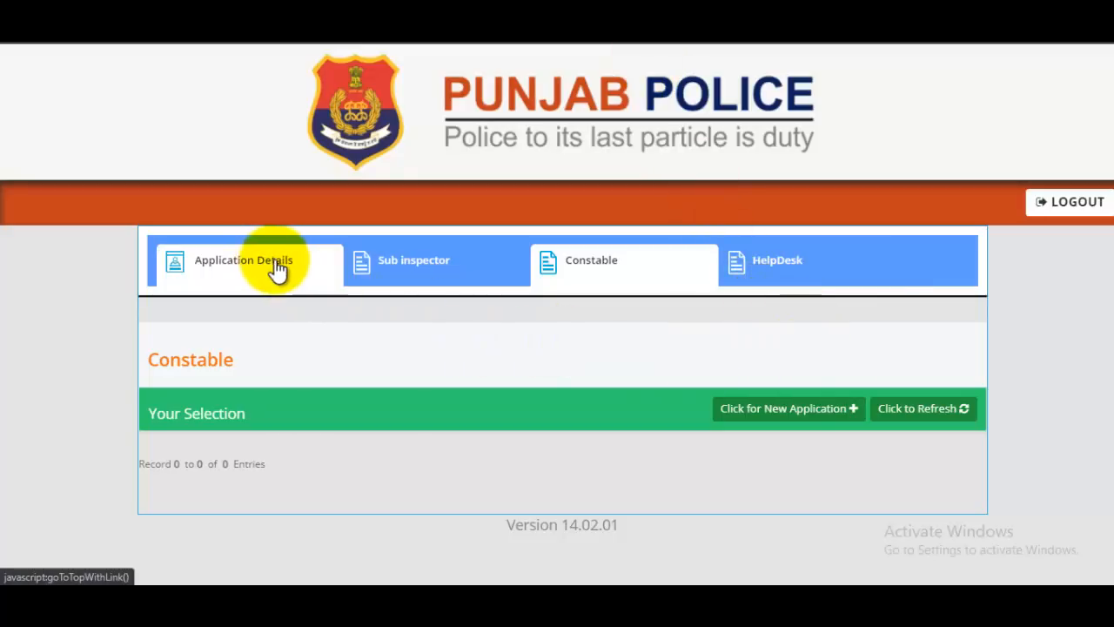
# Step: Reload the Constable section to see the 2021 Constable application, then switch to the JobsGyan window
pyautogui.click(515, 278)
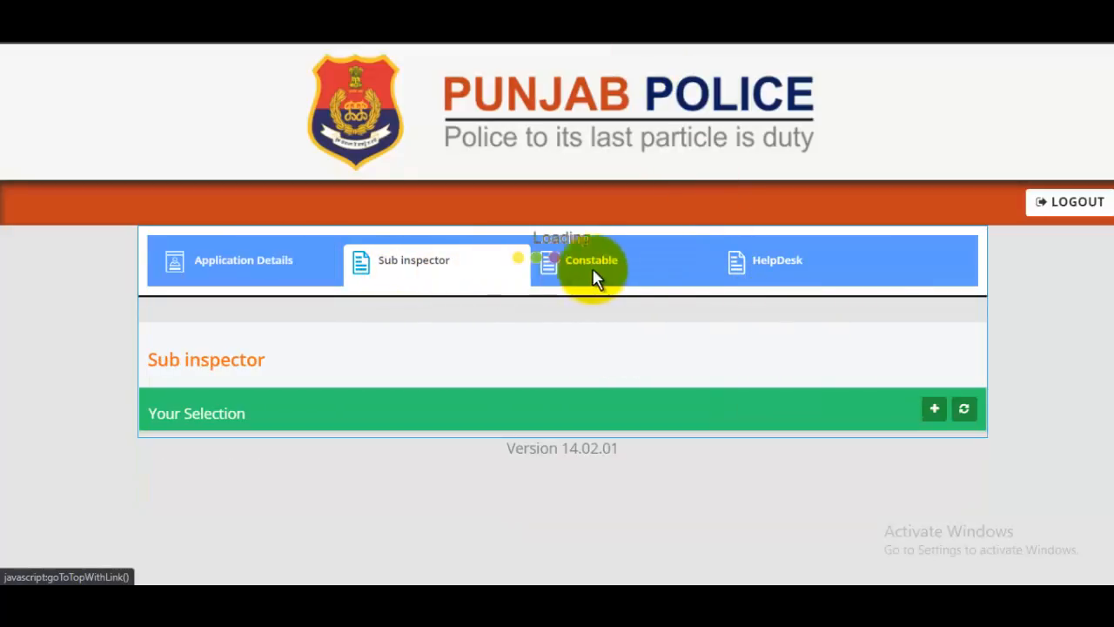
pyautogui.click(629, 277)
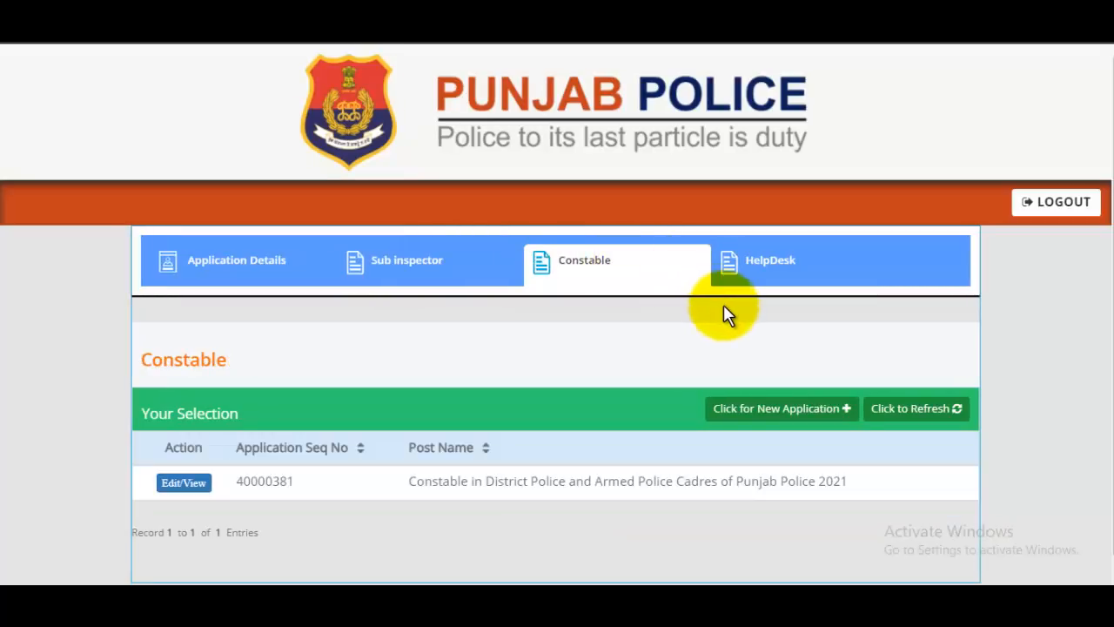
pyautogui.scroll(-1, 724, 360)
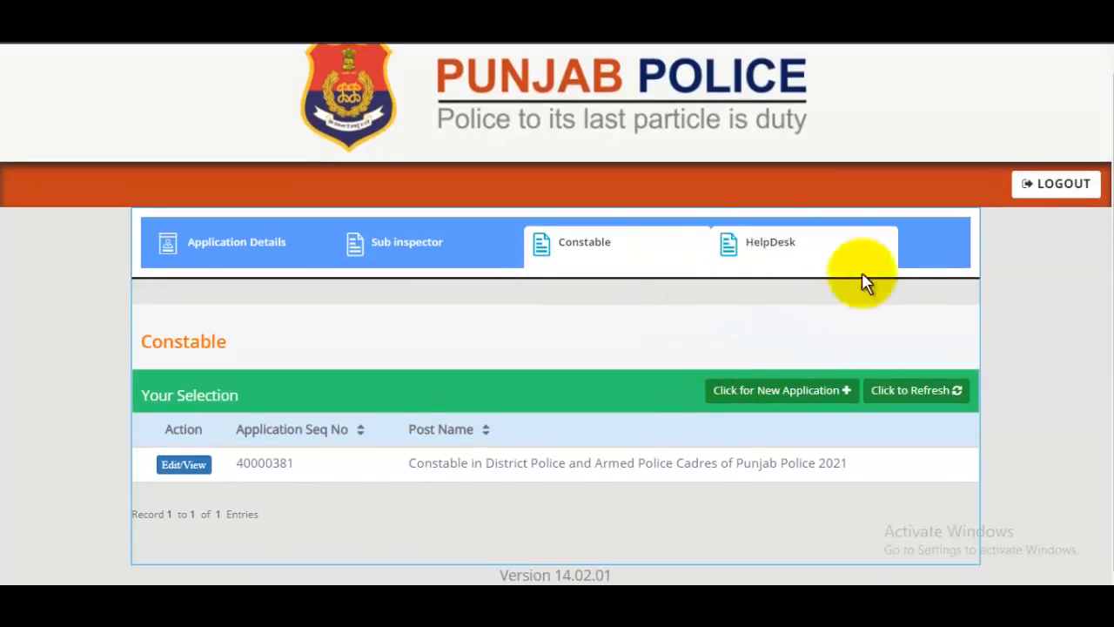
pyautogui.moveTo(441, 579)
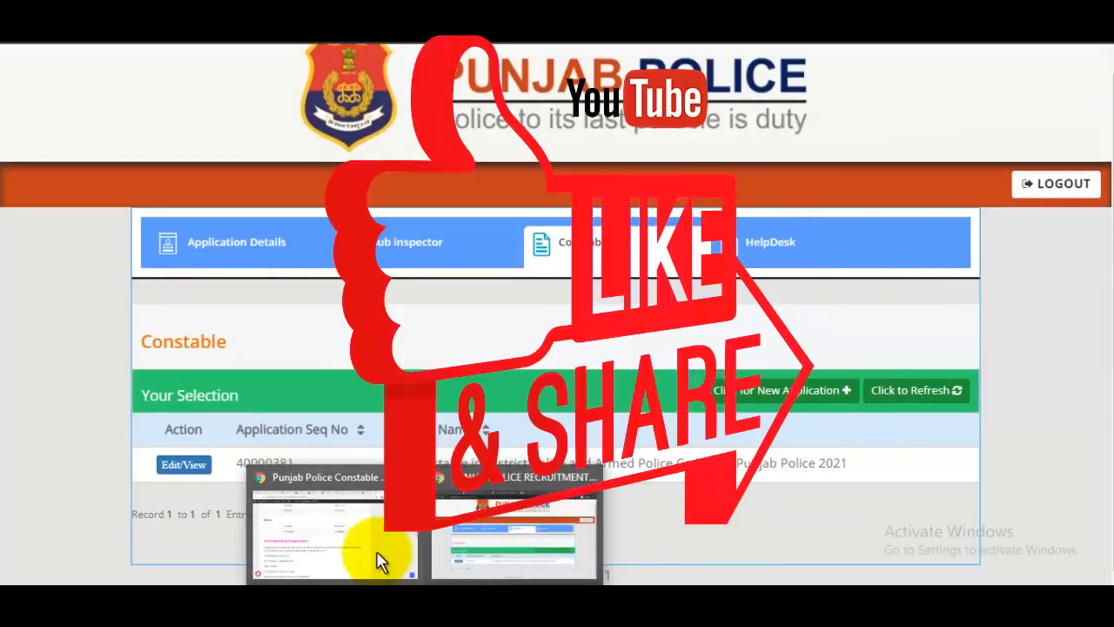
pyautogui.click(378, 557)
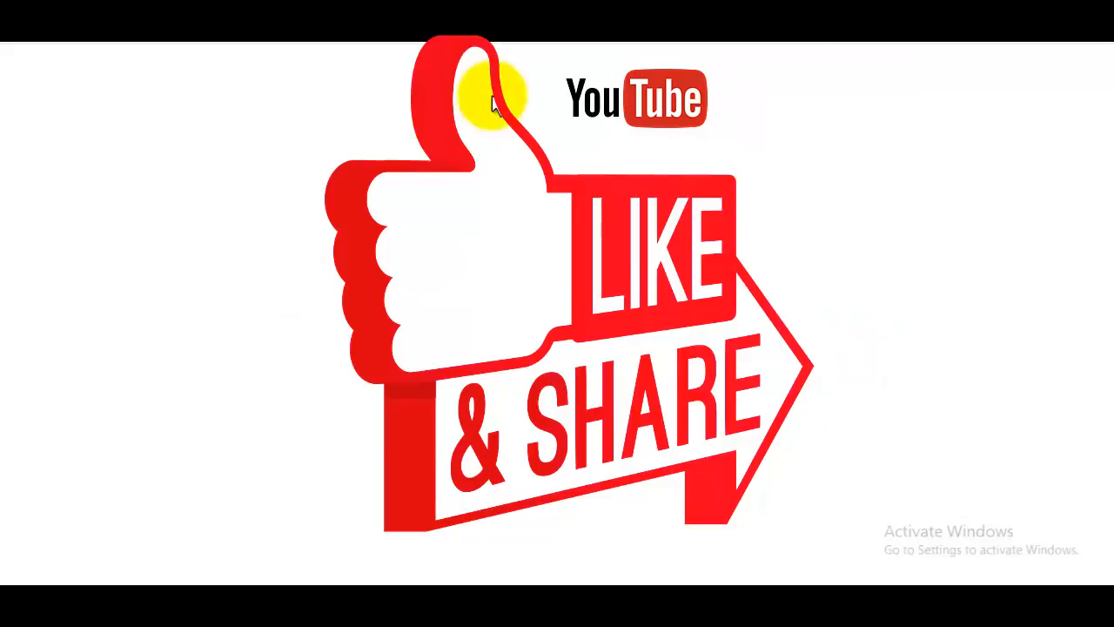